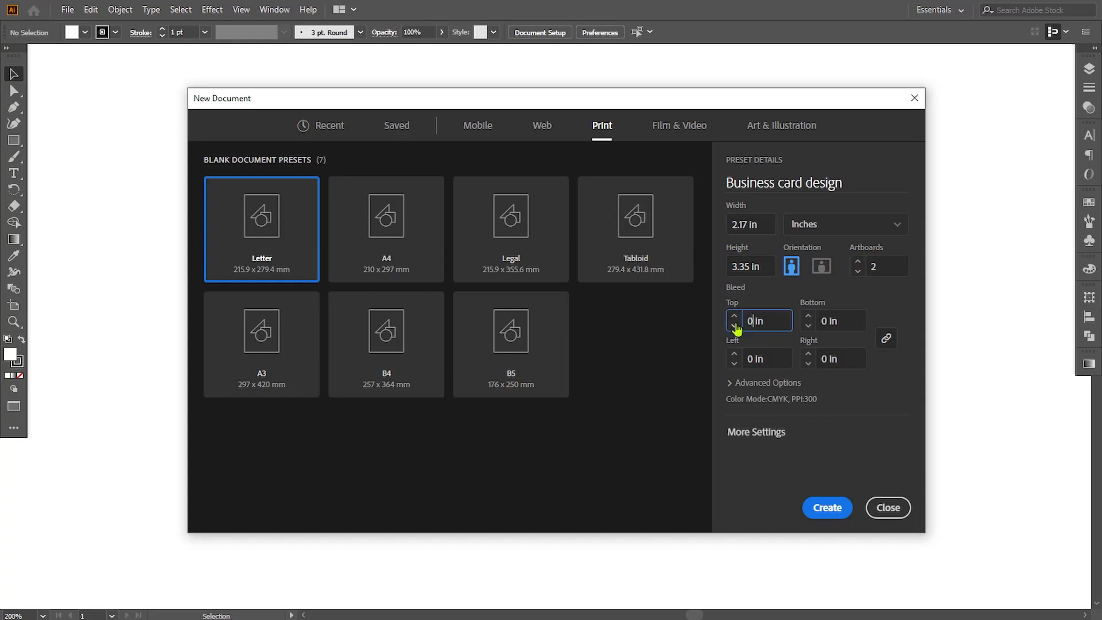
# Set all four bleeds to 0.125 in, adjust the spacing between artboards, and create the two-artboard business card document
pyautogui.click(770, 358)
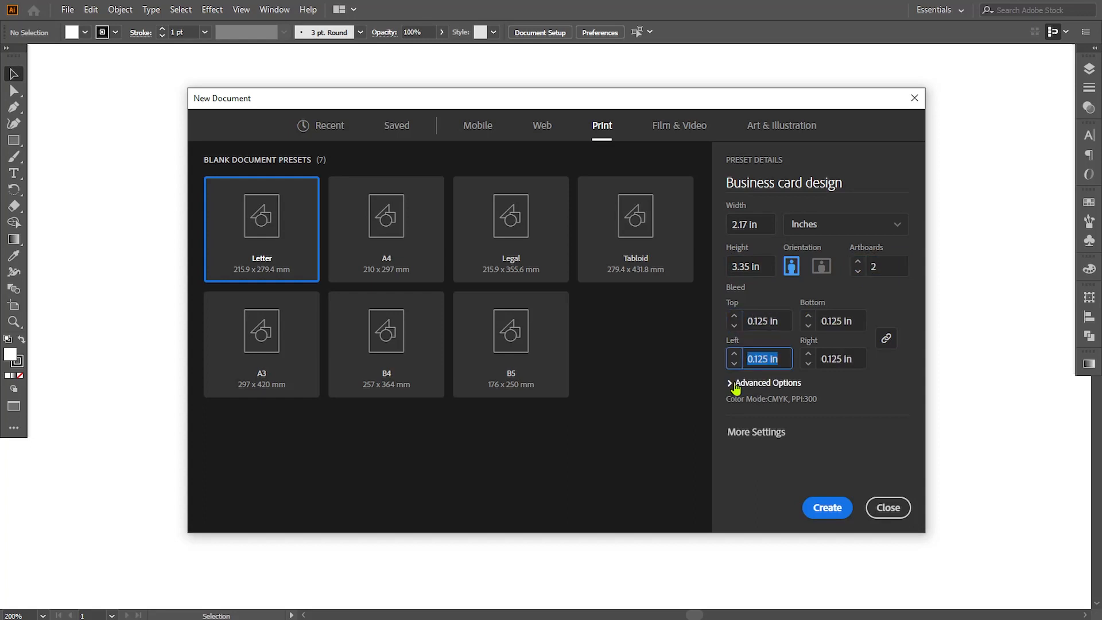
pyautogui.click(732, 382)
pyautogui.click(789, 475)
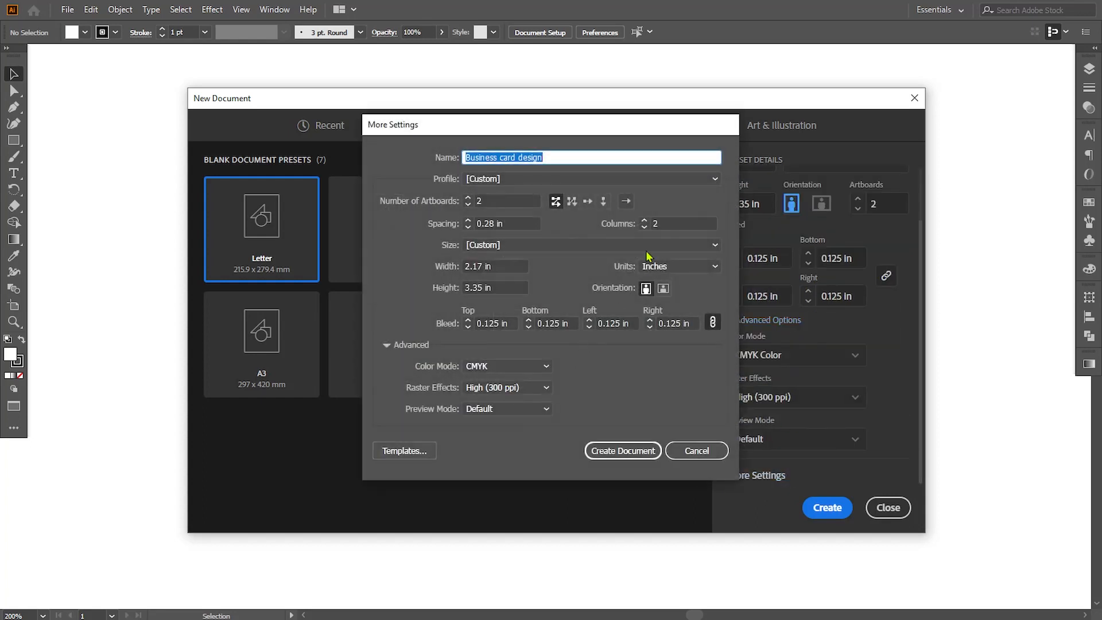
pyautogui.click(455, 228)
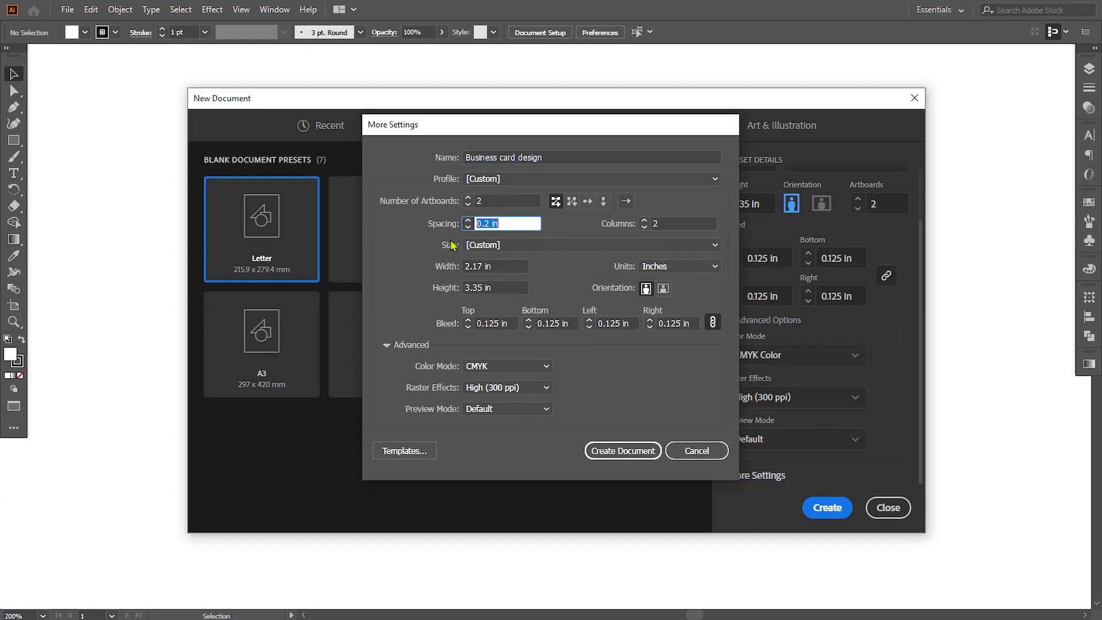
pyautogui.click(634, 451)
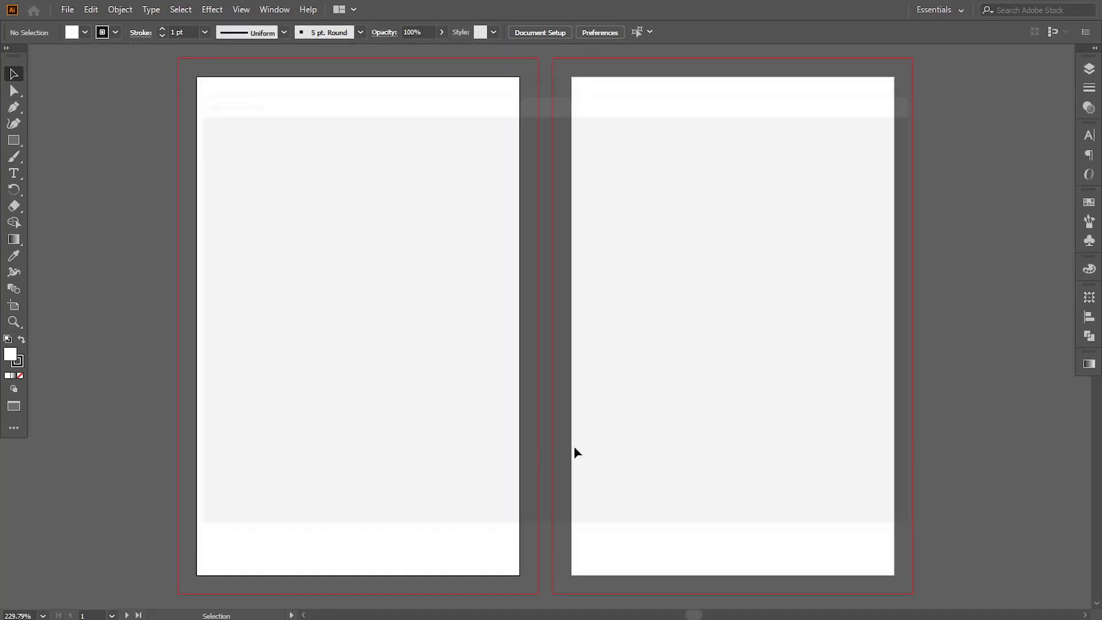
# Paste the card texts, logo, icons, colour square and photo, and place them on the pasteboard beside the first artboard
pyautogui.hotkey('ctrl', 'v')
pyautogui.hotkey('ctrl', '-')
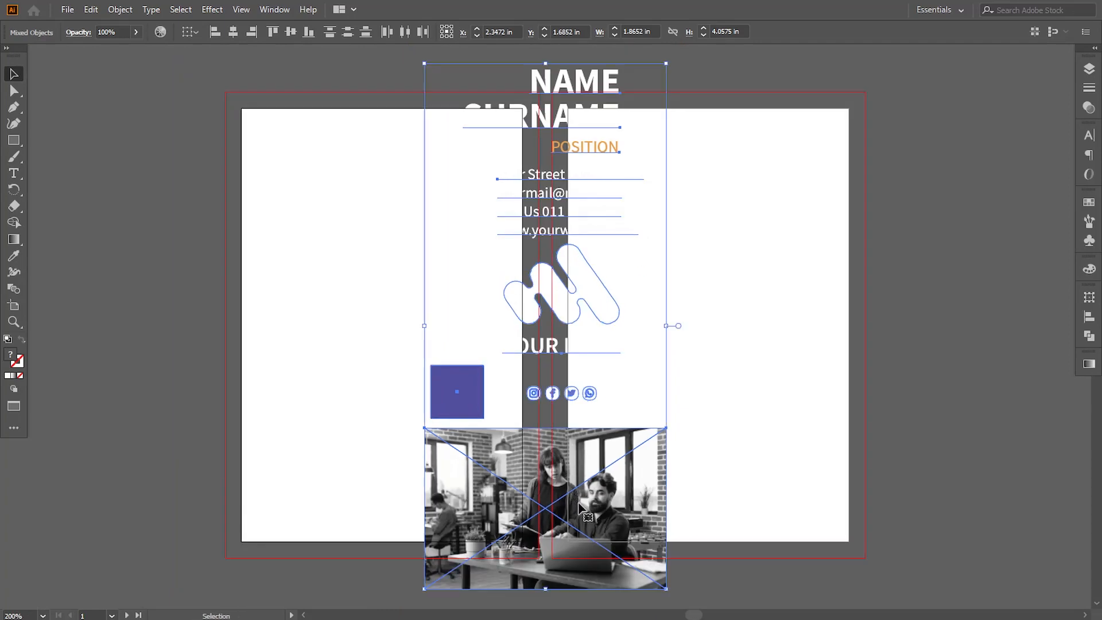
pyautogui.moveTo(577, 485); pyautogui.dragTo(105, 484)
pyautogui.click(674, 397)
pyautogui.moveTo(522, 370); pyautogui.dragTo(601, 376)
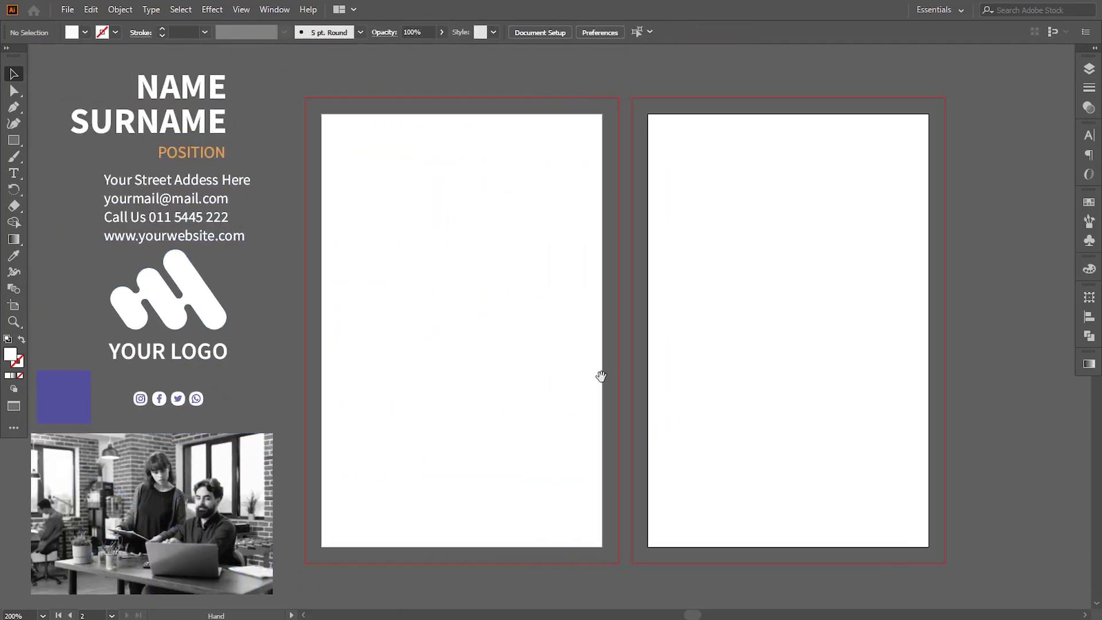
# Draw a white 2.42 × 3.6 in rectangle covering the first artboard out to its bleed edges
pyautogui.press('m')
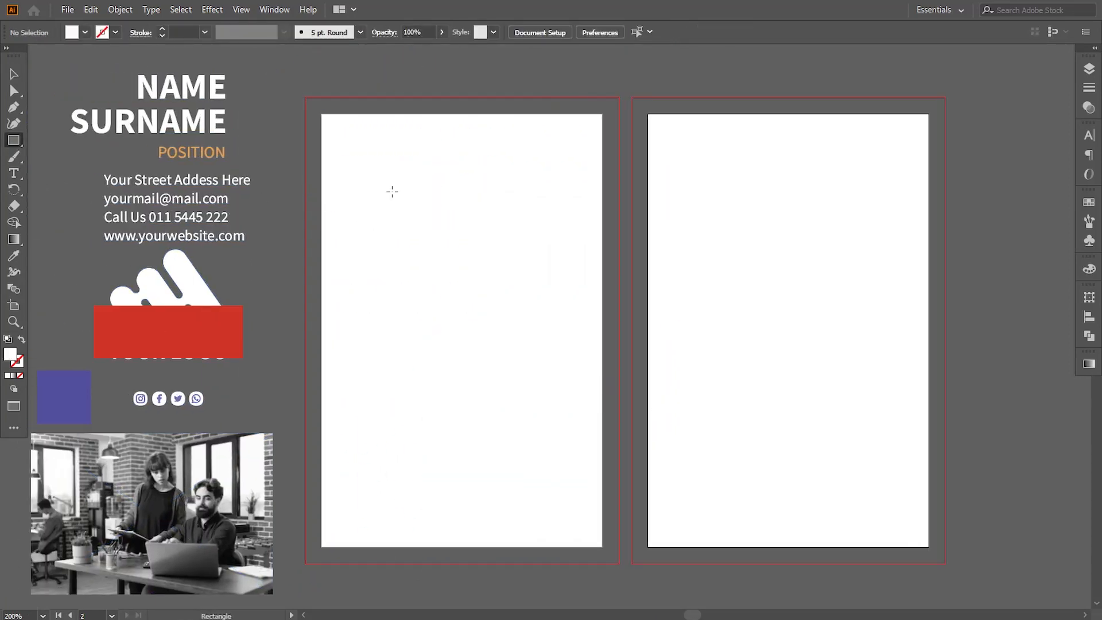
pyautogui.moveTo(306, 99); pyautogui.dragTo(619, 565)
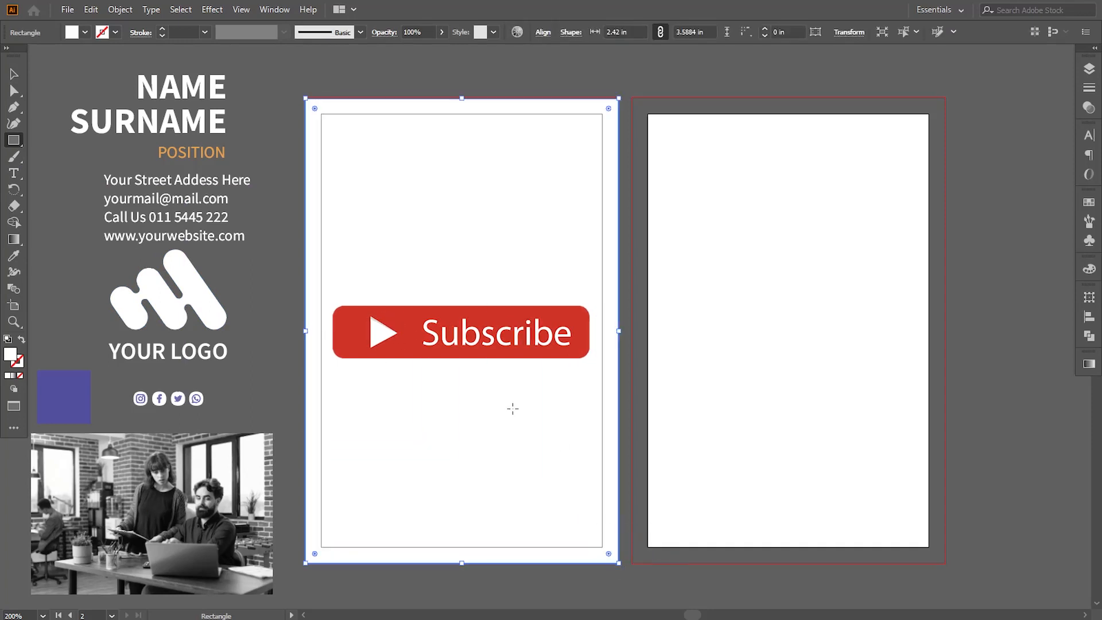
pyautogui.press('v')
pyautogui.moveTo(465, 95)
pyautogui.mouseDown()
pyautogui.moveTo(461, 111)
pyautogui.moveTo(466, 99)
pyautogui.mouseUp()
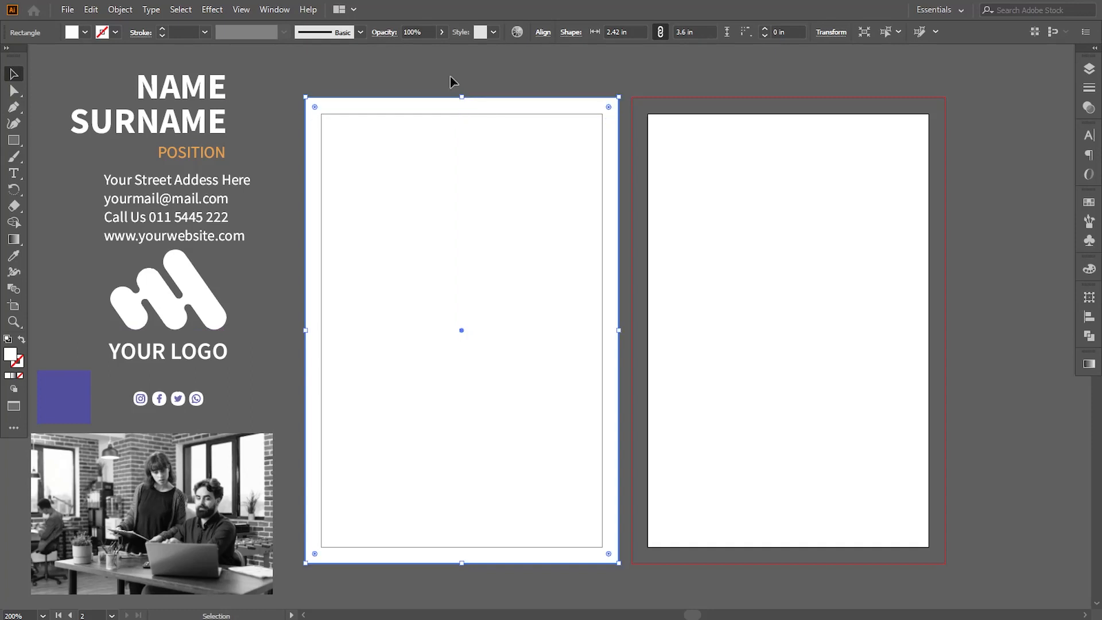
pyautogui.click(450, 81)
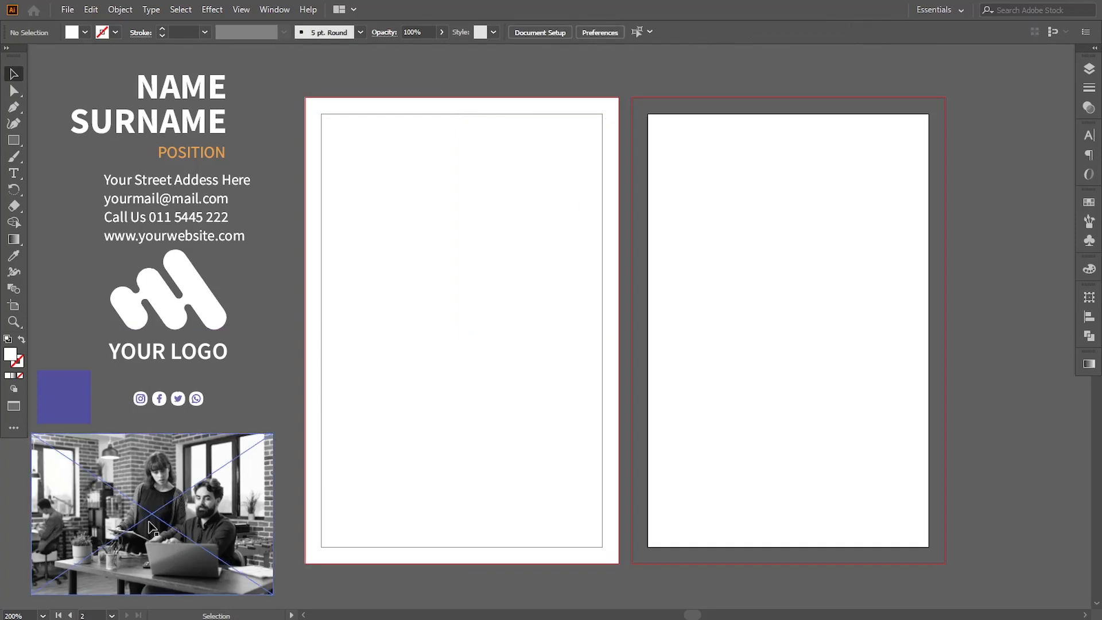
# Place the photo over the first artboard, enlarge it to about 5 in wide, and clip it with the white rectangle
pyautogui.moveTo(151, 526); pyautogui.dragTo(458, 348)
pyautogui.moveTo(583, 417); pyautogui.dragTo(786, 565)
pyautogui.keyDown('shift'); pyautogui.click(565, 118); pyautogui.keyUp('shift')
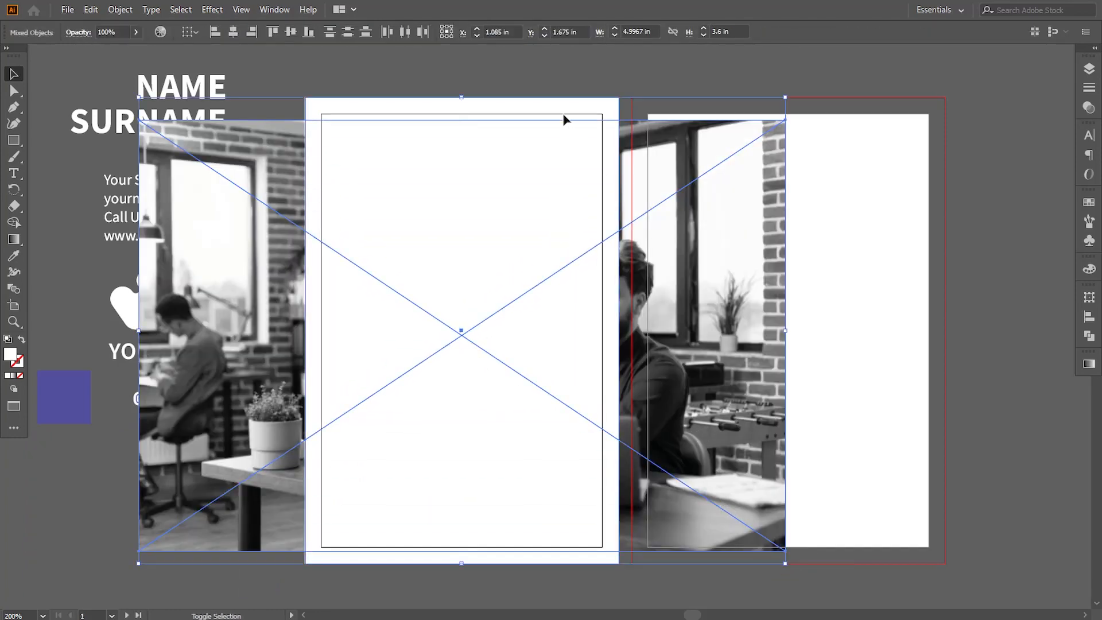
pyautogui.click(120, 9)
pyautogui.moveTo(172, 487)
pyautogui.click(339, 477)
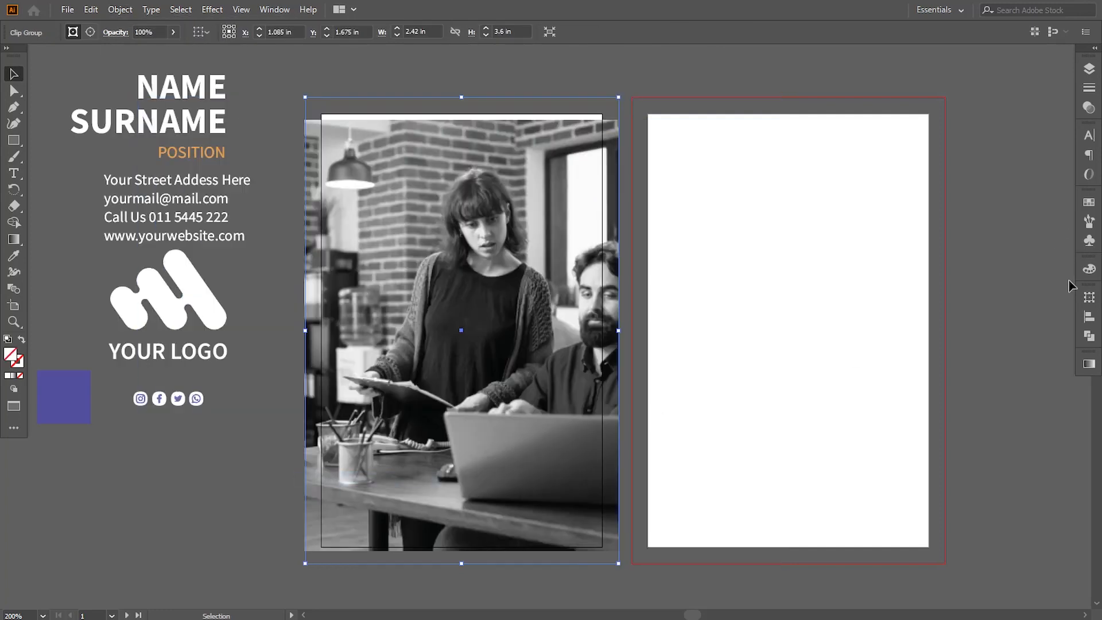
# Select the photo inside the clip group, enlarge it to about 5.65 × 3.77 in, and shift it left to show both people
pyautogui.click(1088, 74)
pyautogui.click(954, 83)
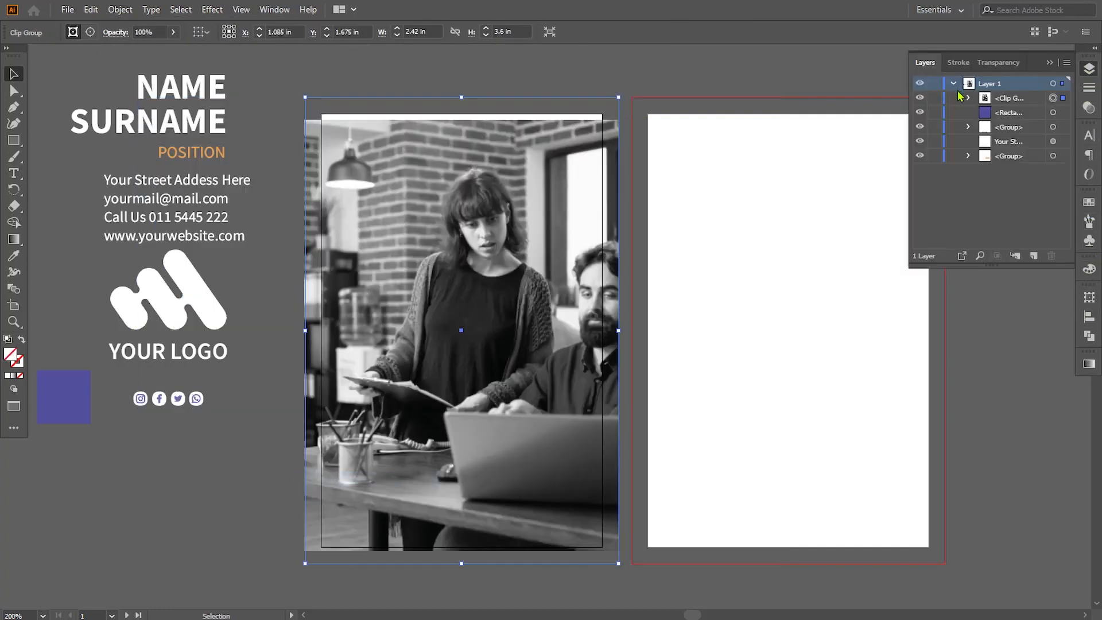
pyautogui.click(969, 98)
pyautogui.click(1052, 127)
pyautogui.moveTo(786, 120); pyautogui.dragTo(844, 92)
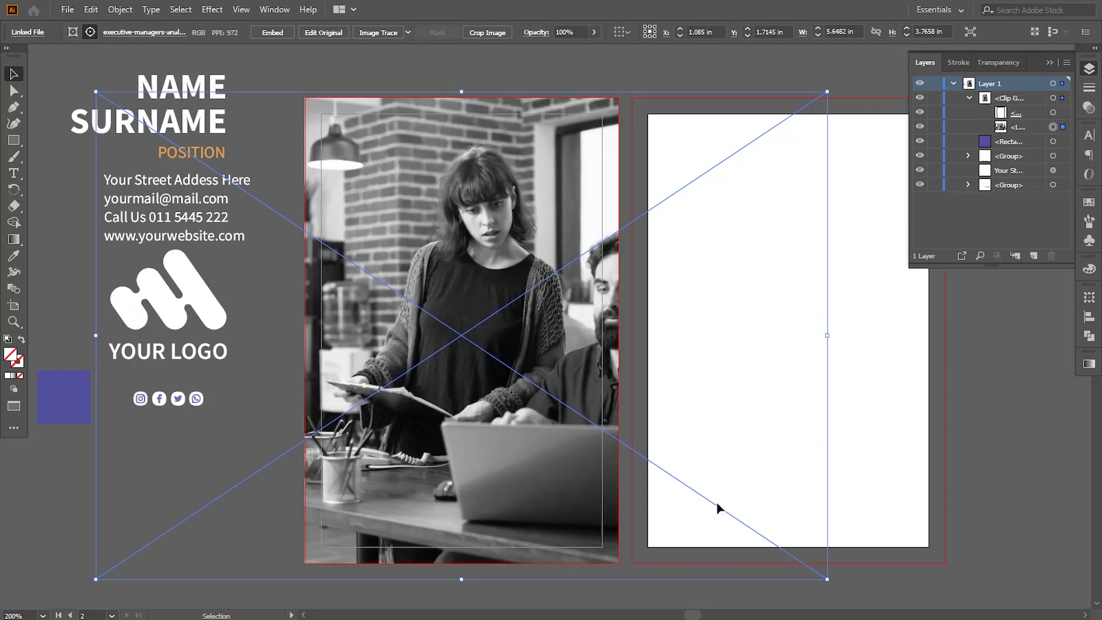
pyautogui.moveTo(717, 504); pyautogui.dragTo(649, 501)
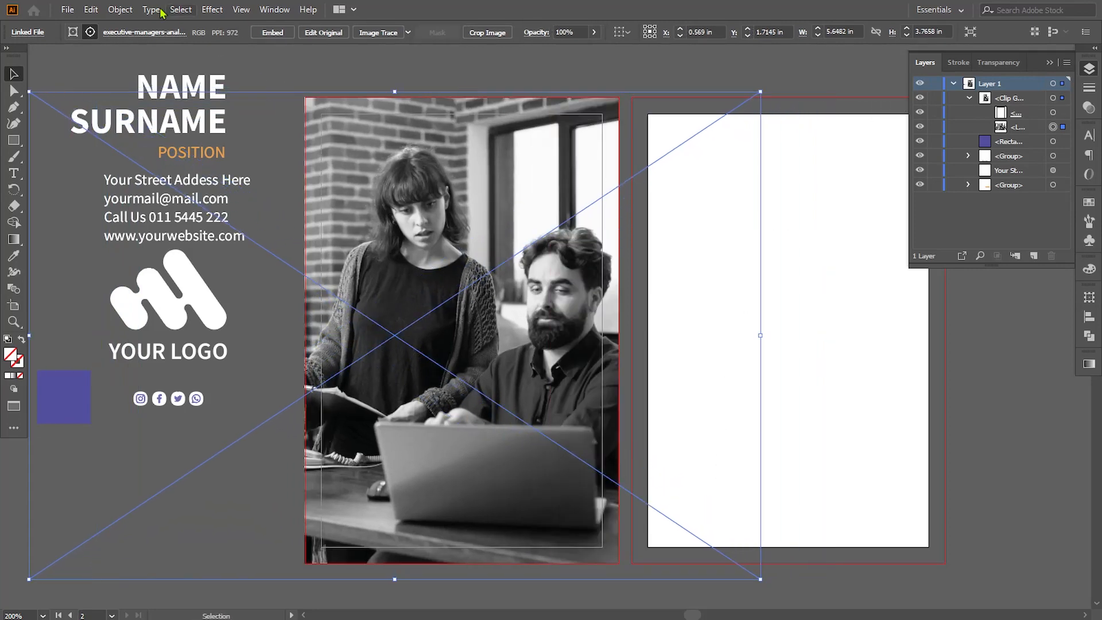
# Reflect the clipped photo across the vertical axis and move it right so both people sit inside the first artboard
pyautogui.click(119, 10)
pyautogui.moveTo(150, 25)
pyautogui.click(321, 76)
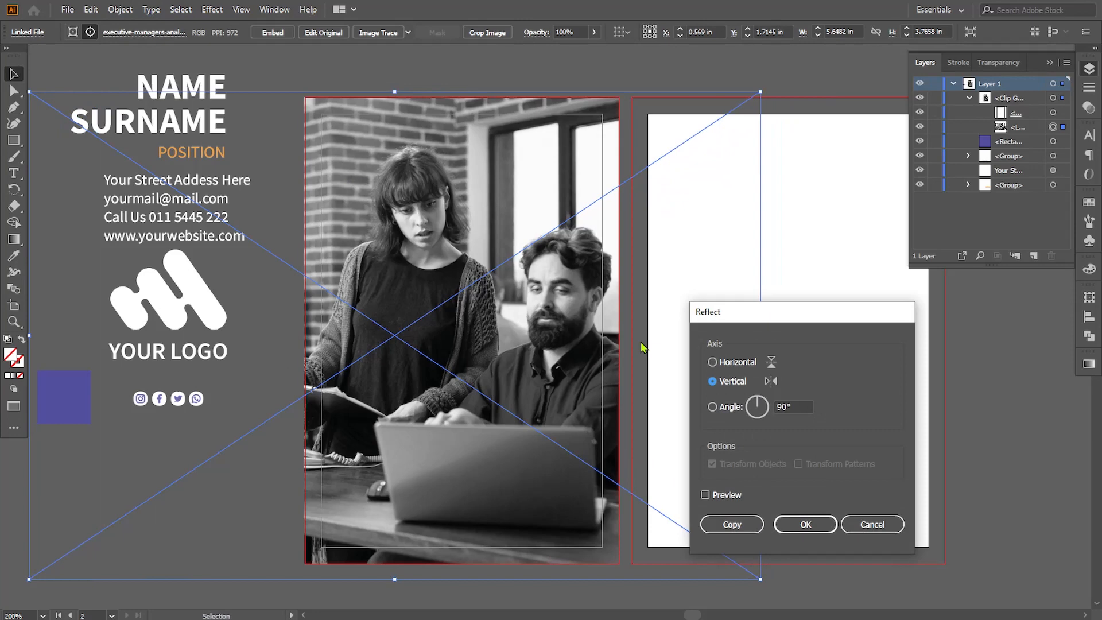
pyautogui.click(706, 496)
pyautogui.click(806, 525)
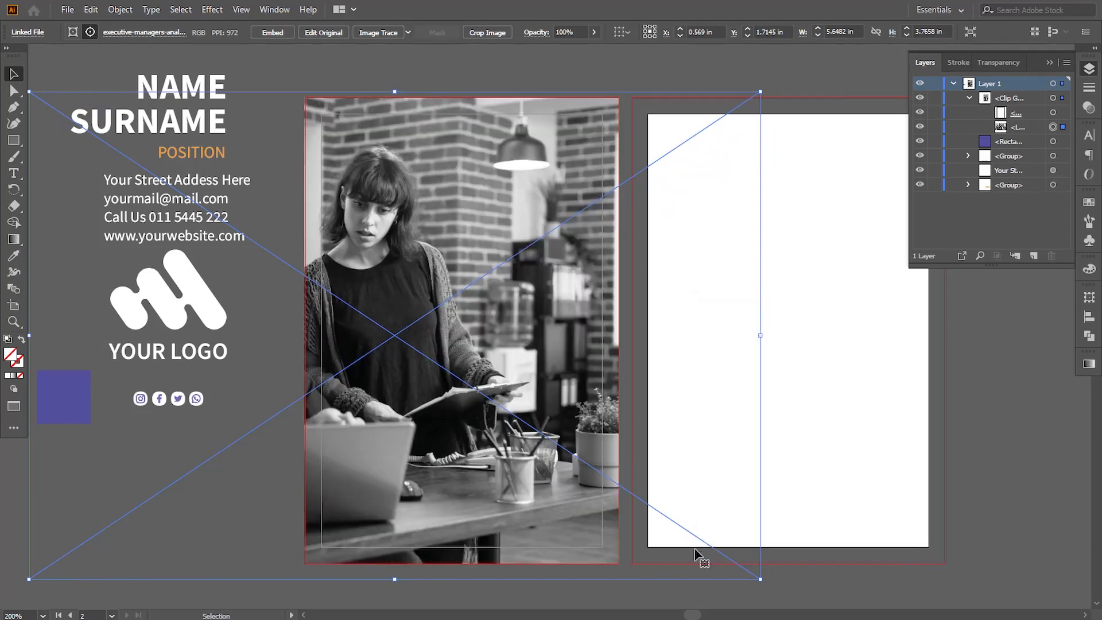
pyautogui.moveTo(705, 542); pyautogui.dragTo(833, 535)
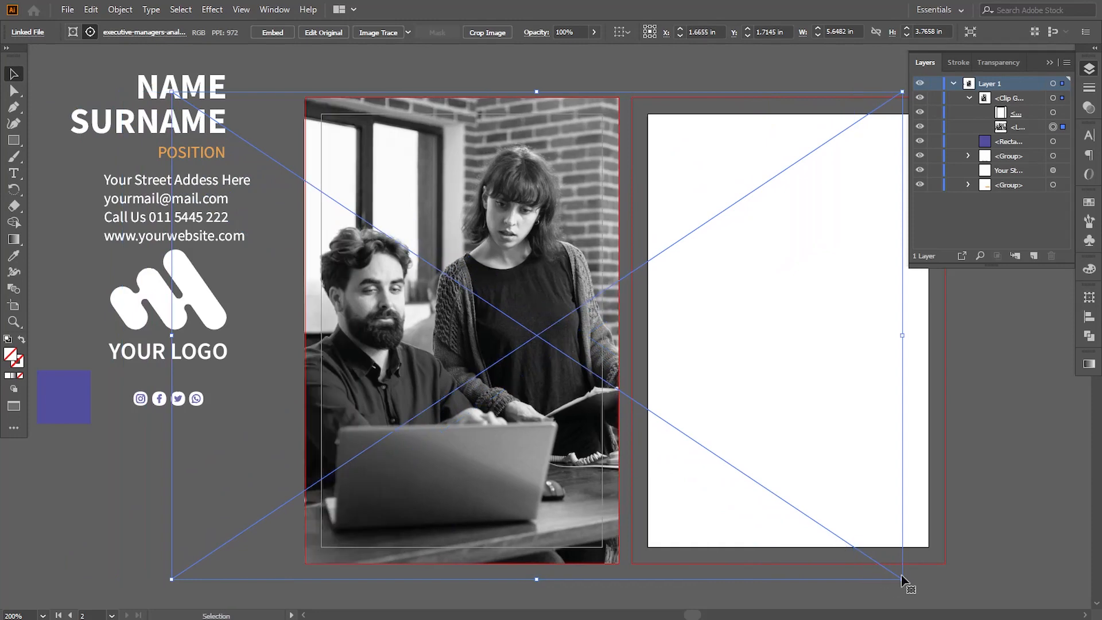
# Scale the clipped photo down to about 5.47 × 3.65 in and nudge it up and right to fill the bleed area
pyautogui.moveTo(903, 579); pyautogui.dragTo(891, 571)
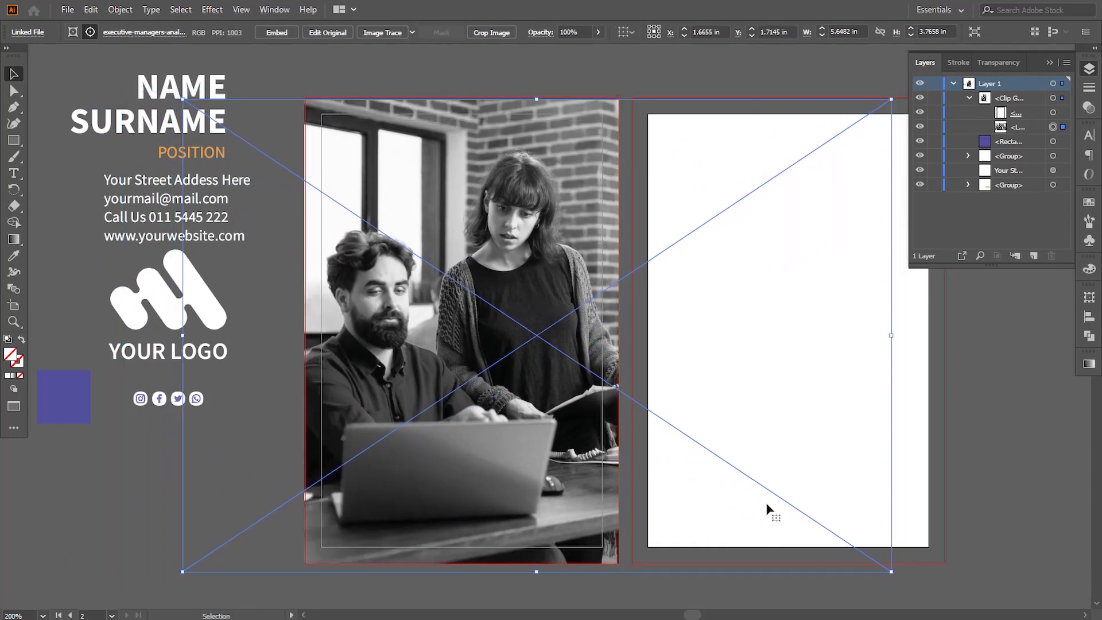
pyautogui.press('Up')
pyautogui.press('Up')
pyautogui.press('Up')
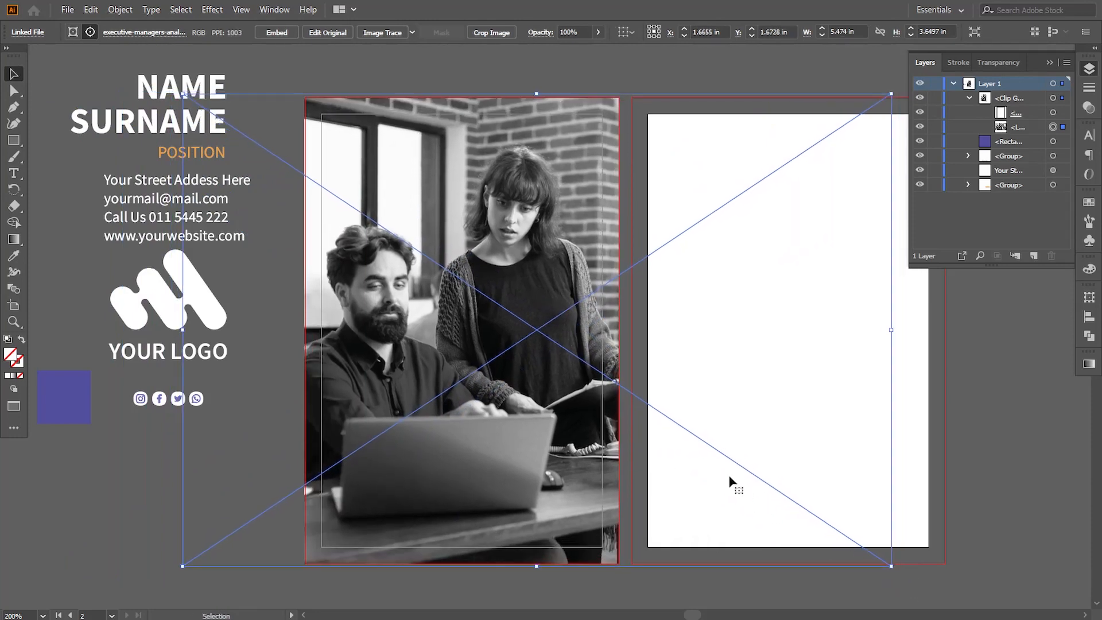
pyautogui.press('Right')
pyautogui.press('Right')
pyautogui.press('Right')
pyautogui.press('Right')
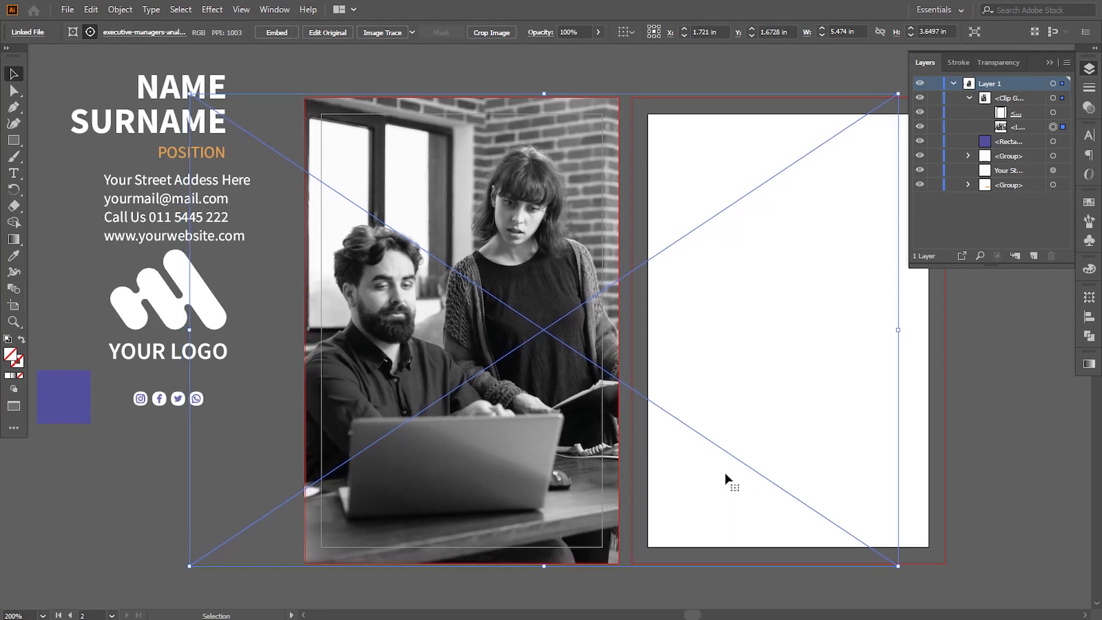
pyautogui.click(973, 456)
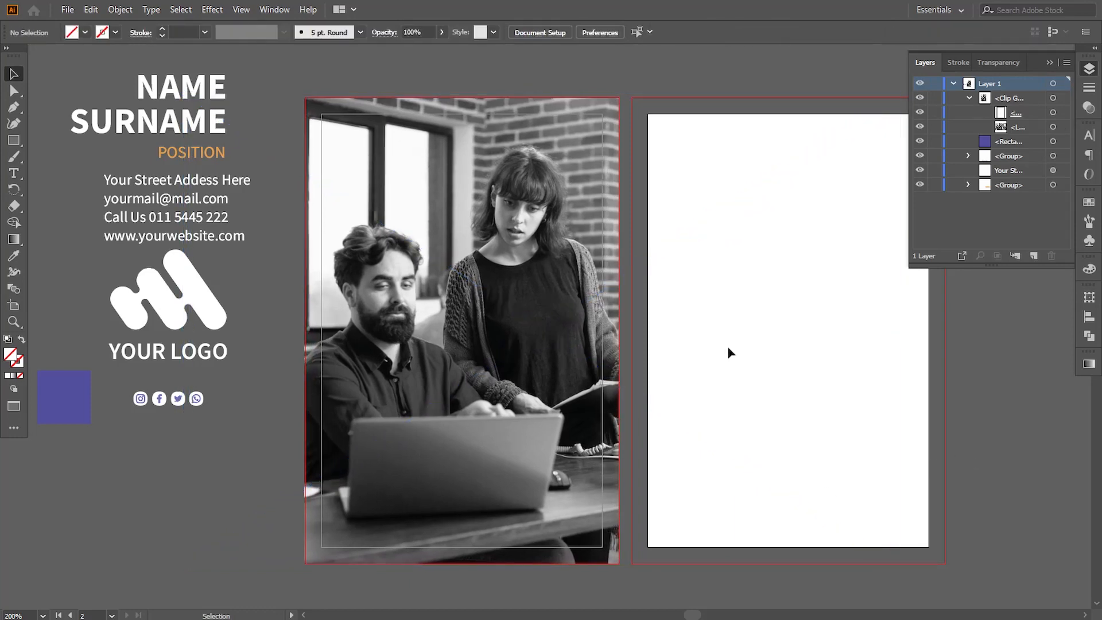
# Draw a purple rectangle over the photo, covering the first artboard out to its bleed edges
pyautogui.moveTo(649, 364); pyautogui.dragTo(657, 363)
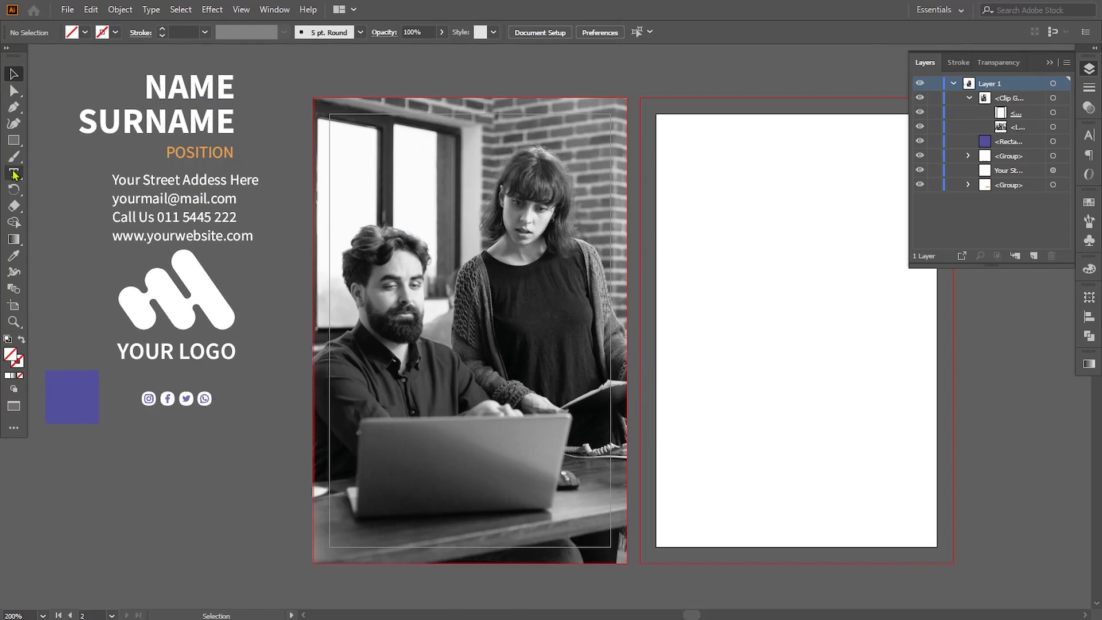
pyautogui.moveTo(314, 98)
pyautogui.mouseDown()
pyautogui.moveTo(395, 399)
pyautogui.moveTo(611, 566)
pyautogui.moveTo(627, 564)
pyautogui.mouseUp()
pyautogui.press('v')
pyautogui.hotkey('ctrl', 'shift', 'a')
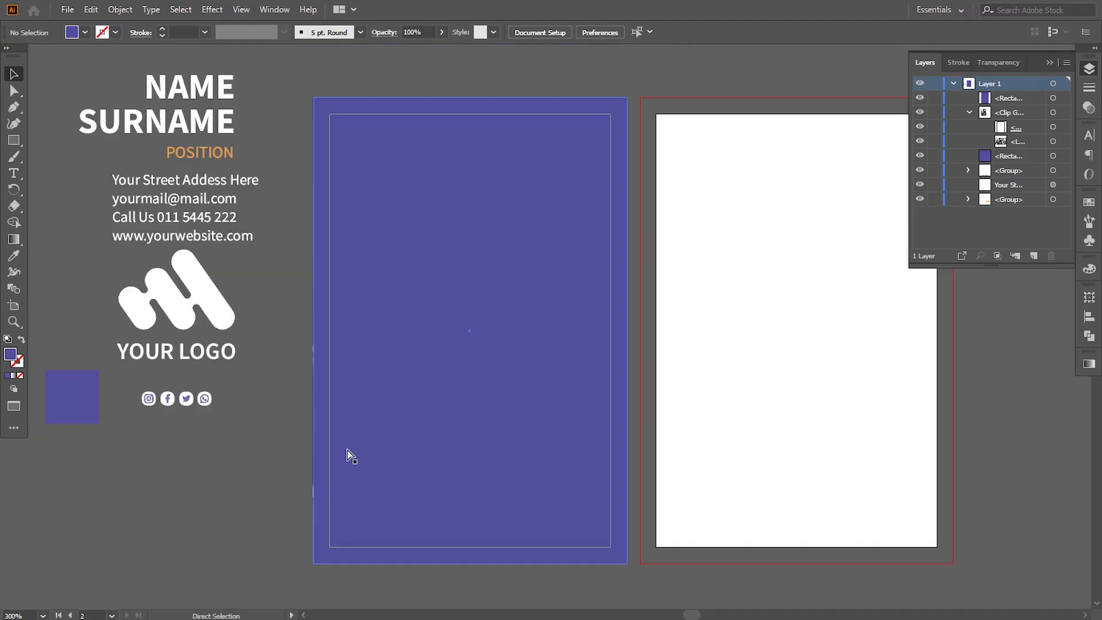
# Set the purple rectangle's opacity to 40% and duplicate it together with the photo onto the second artboard
pyautogui.click(347, 454)
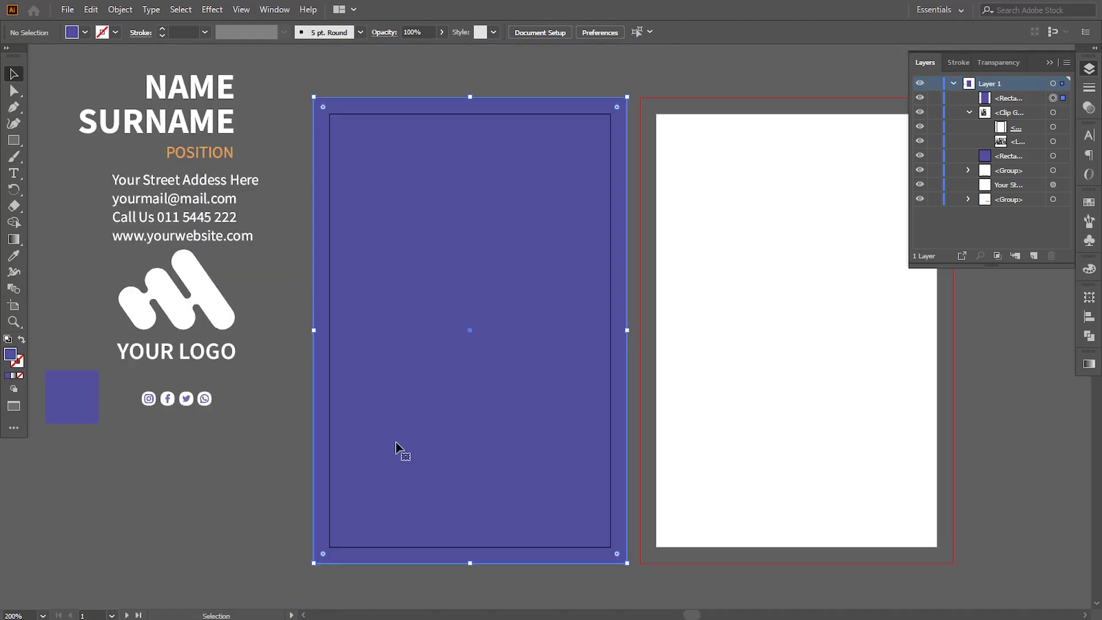
pyautogui.click(1089, 107)
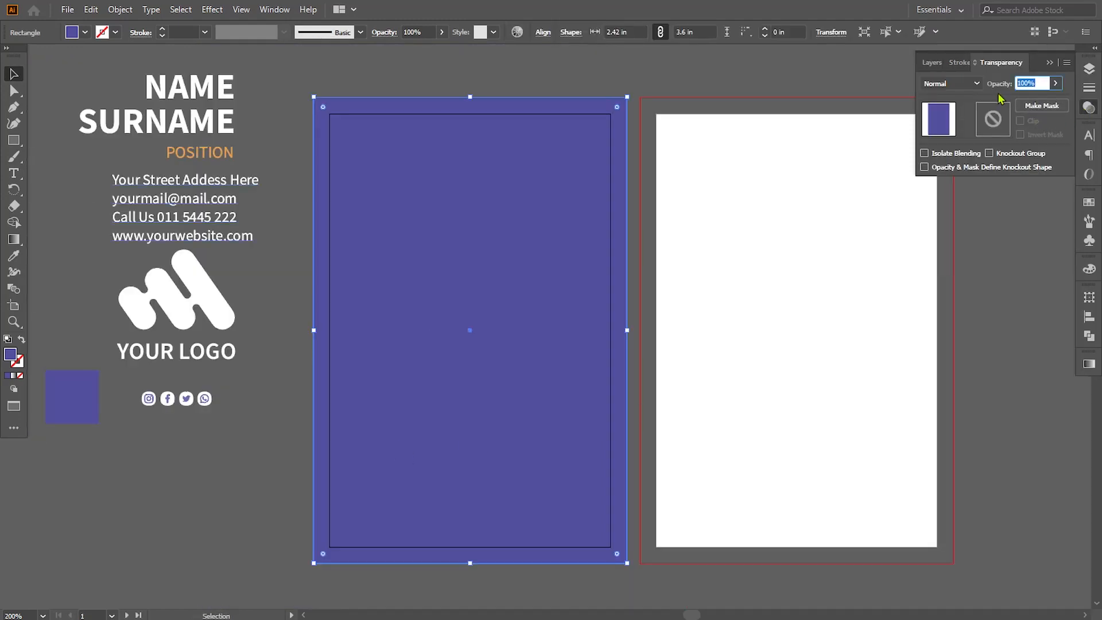
pyautogui.press('Return')
pyautogui.moveTo(279, 210); pyautogui.dragTo(770, 371)
pyautogui.click(287, 260)
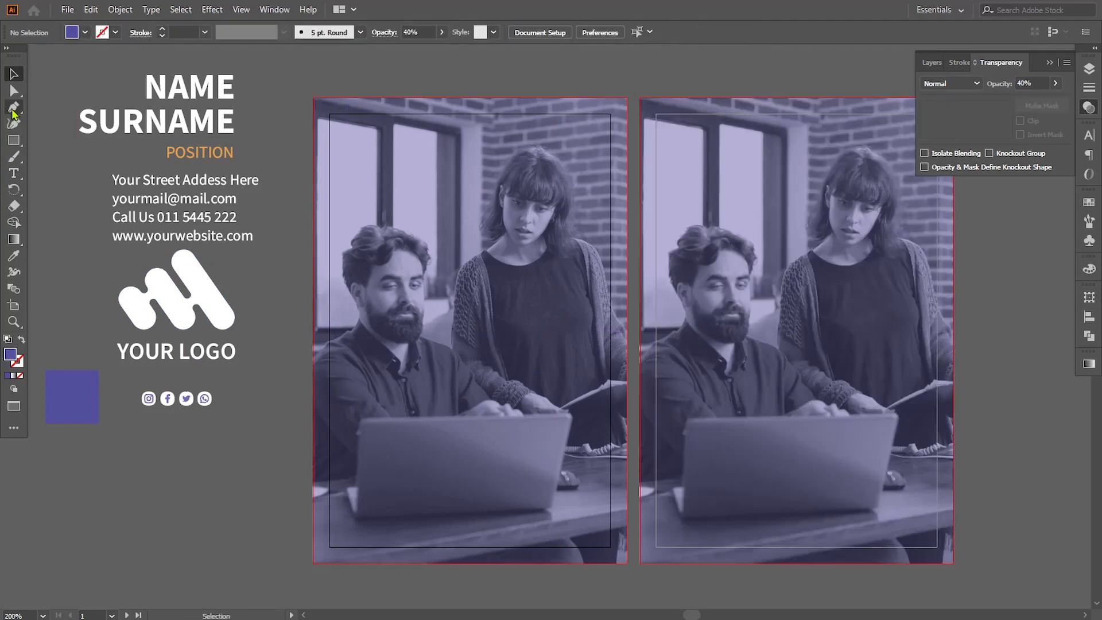
# Draw a solid purple six-cornered Pen shape over the first artboard to the bleed, cutting its upper-left and lower-right corners diagonally
pyautogui.click(14, 109)
pyautogui.moveTo(505, 269); pyautogui.dragTo(473, 275)
pyautogui.click(1050, 63)
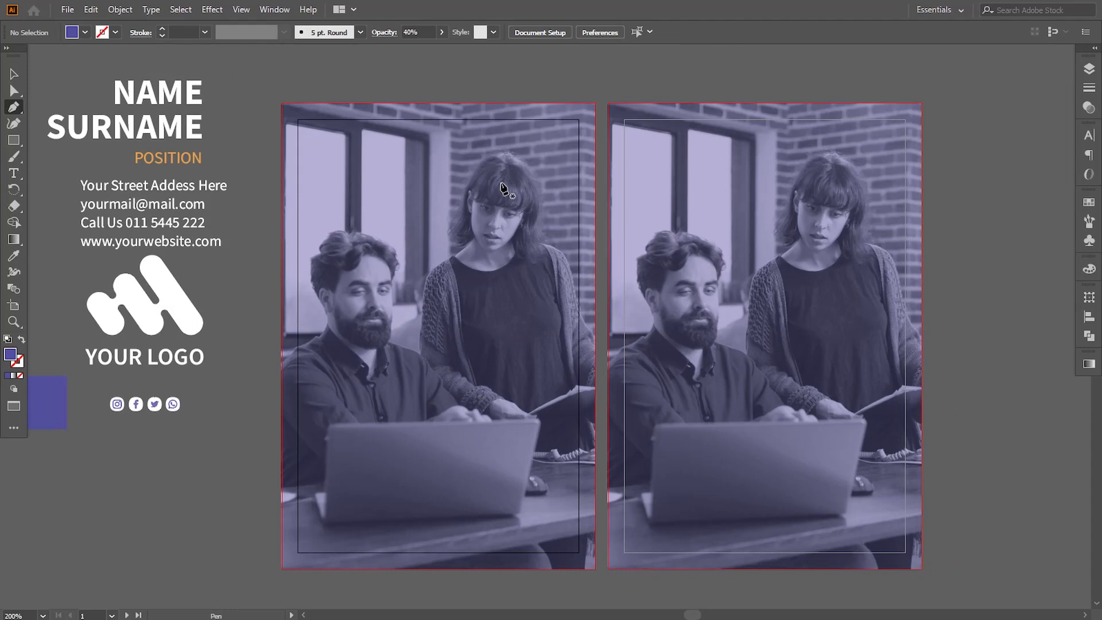
pyautogui.click(373, 104)
pyautogui.click(281, 166)
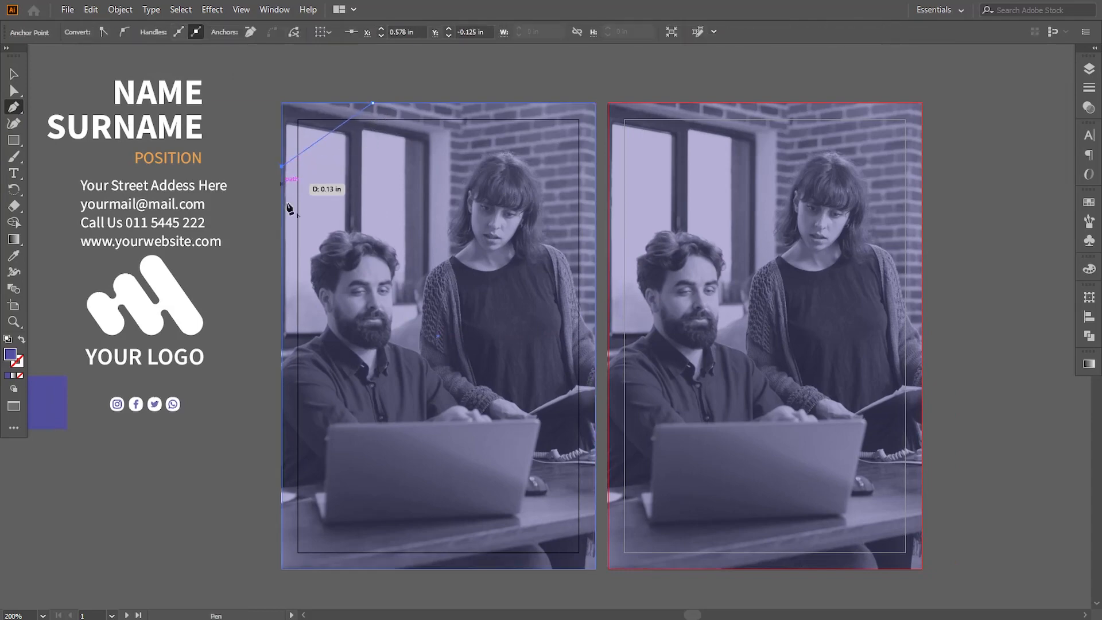
pyautogui.click(282, 569)
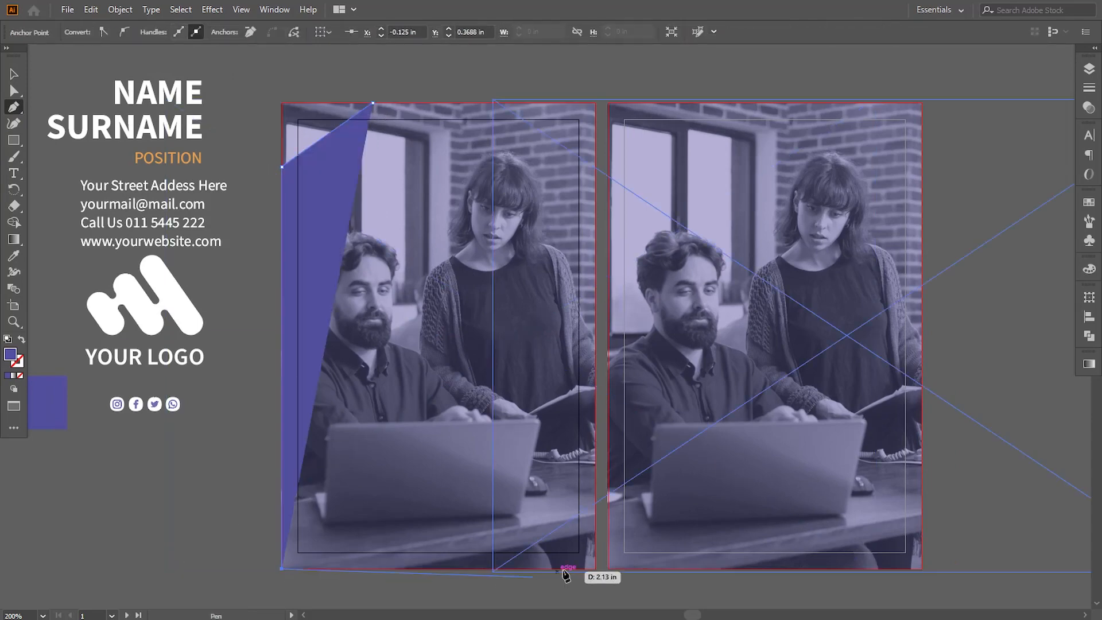
pyautogui.click(532, 569)
pyautogui.click(594, 475)
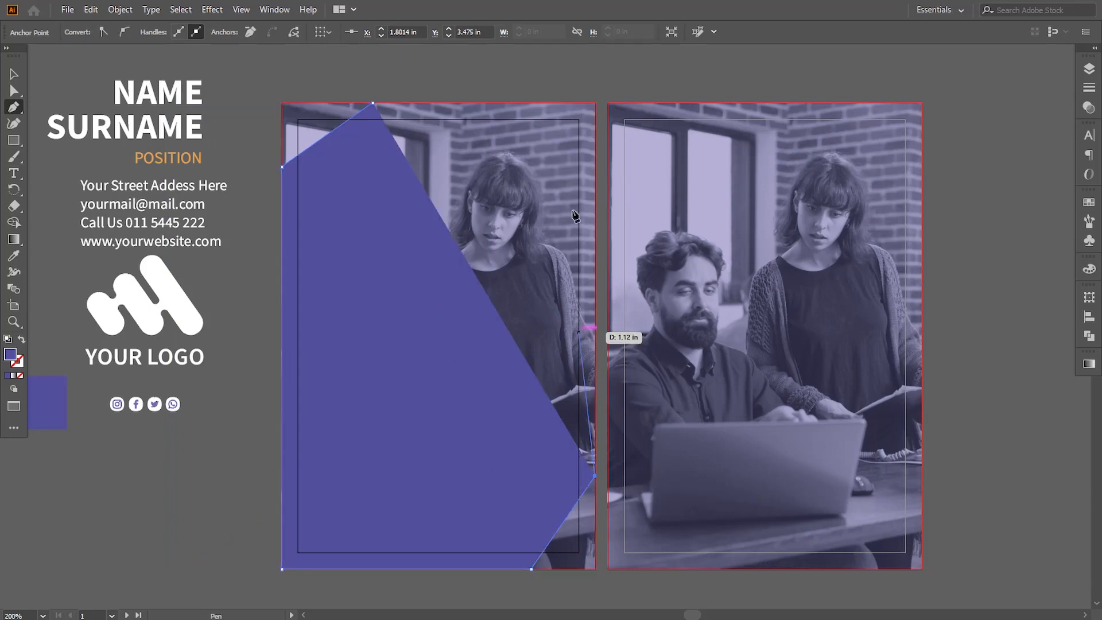
pyautogui.click(595, 103)
pyautogui.click(373, 104)
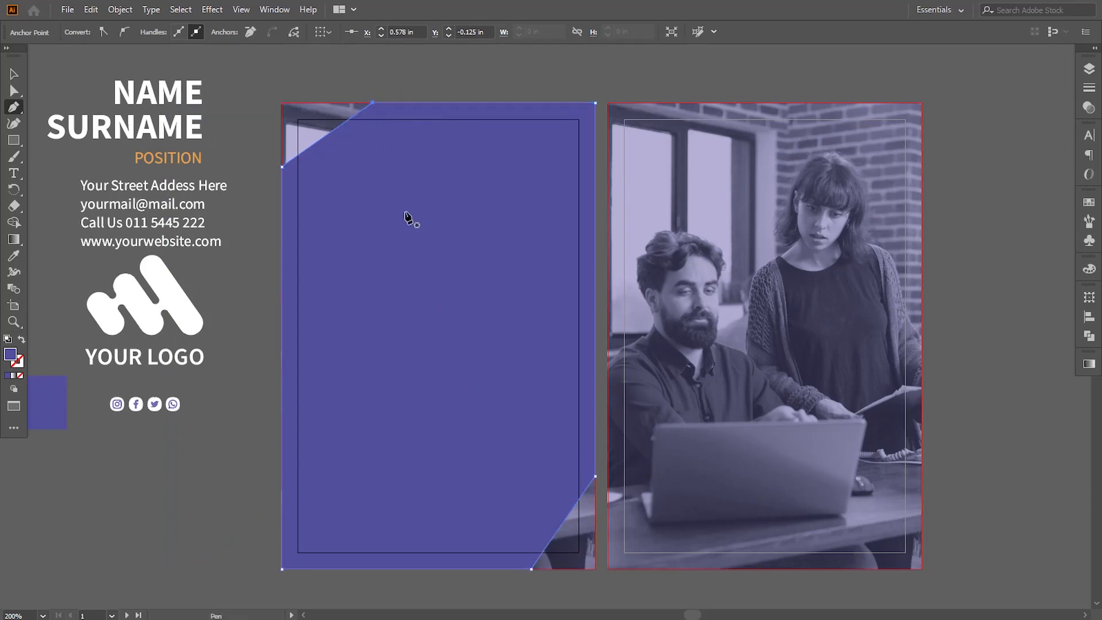
# Enlarge the purple shape's upper-left diagonal cut by moving its left anchor down and its top anchor to about X 0.61 in
pyautogui.click(13, 92)
pyautogui.moveTo(281, 169); pyautogui.dragTo(281, 187)
pyautogui.moveTo(372, 105); pyautogui.dragTo(378, 104)
pyautogui.press('Left')
pyautogui.press('Left')
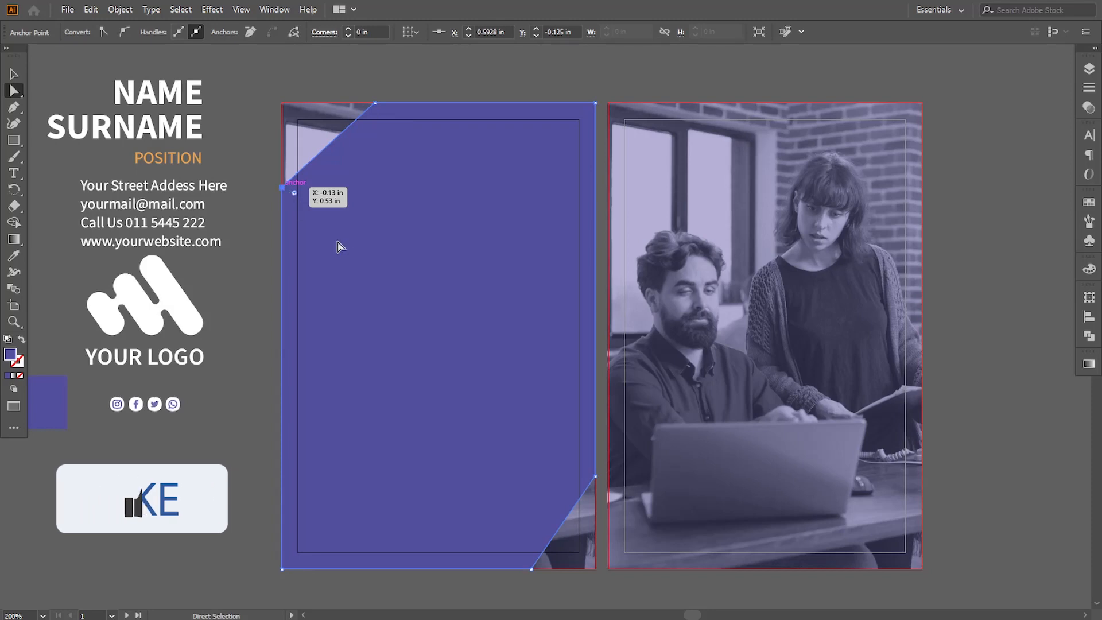
pyautogui.click(283, 187)
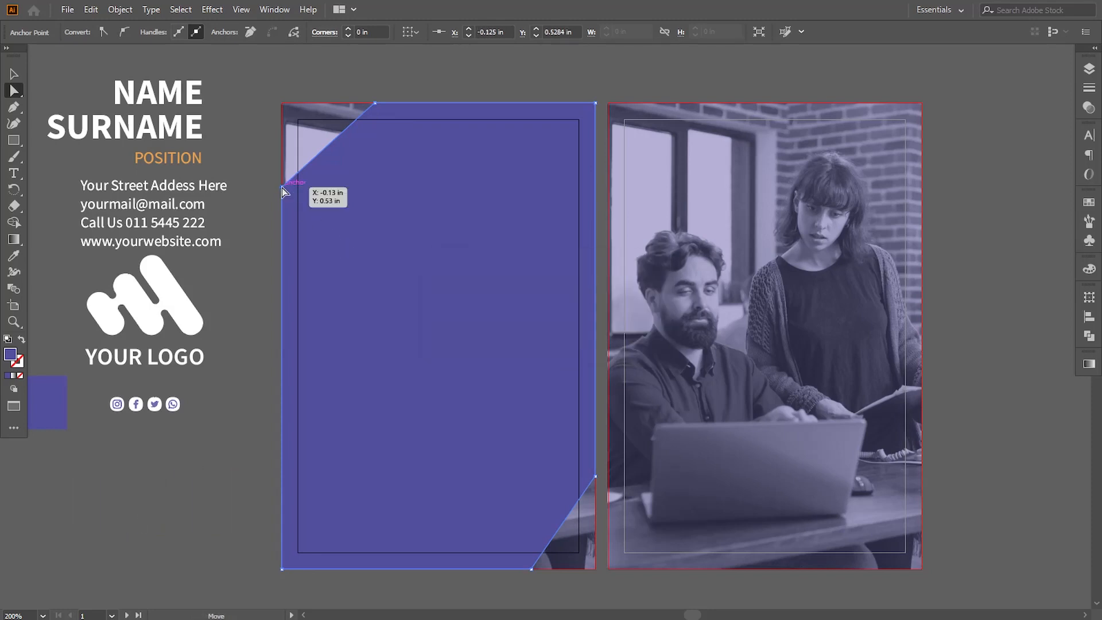
pyautogui.press('Down')
pyautogui.press('Down')
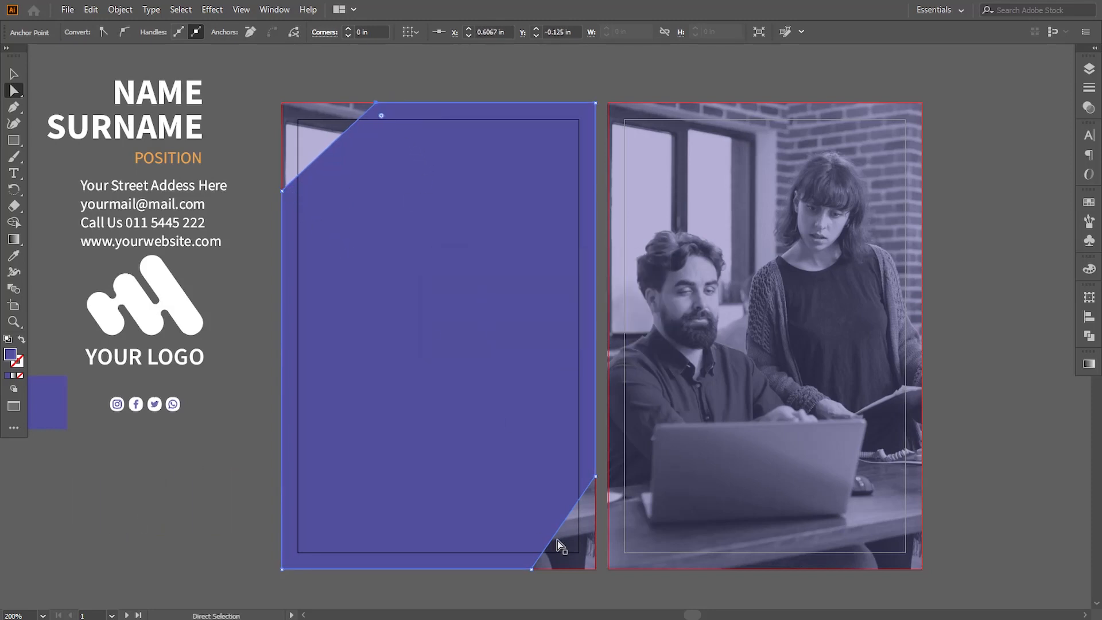
# Enlarge the purple shape's lower-right diagonal cut by moving its bottom anchor to about X 1.59 in and its right anchor up to Y 2.72 in
pyautogui.moveTo(531, 569); pyautogui.dragTo(529, 568)
pyautogui.press('Left')
pyautogui.press('Left')
pyautogui.press('Left')
pyautogui.press('Left')
pyautogui.press('Left')
pyautogui.press('Left')
pyautogui.press('Left')
pyautogui.press('Left')
pyautogui.press('Left')
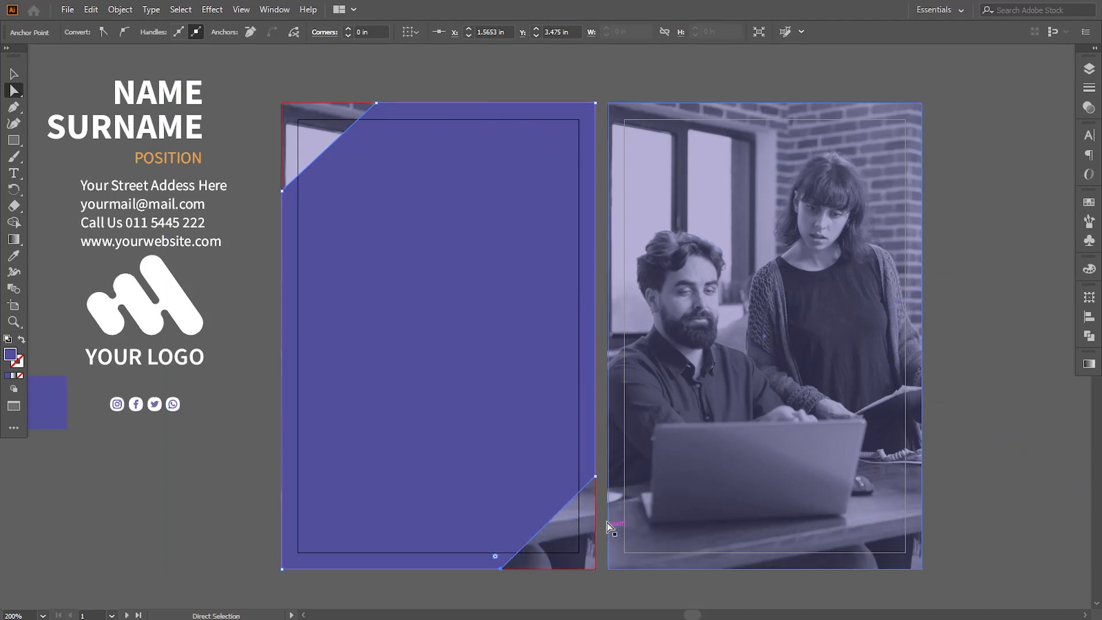
pyautogui.click(596, 477)
pyautogui.press('Up')
pyautogui.press('Up')
pyautogui.press('Up')
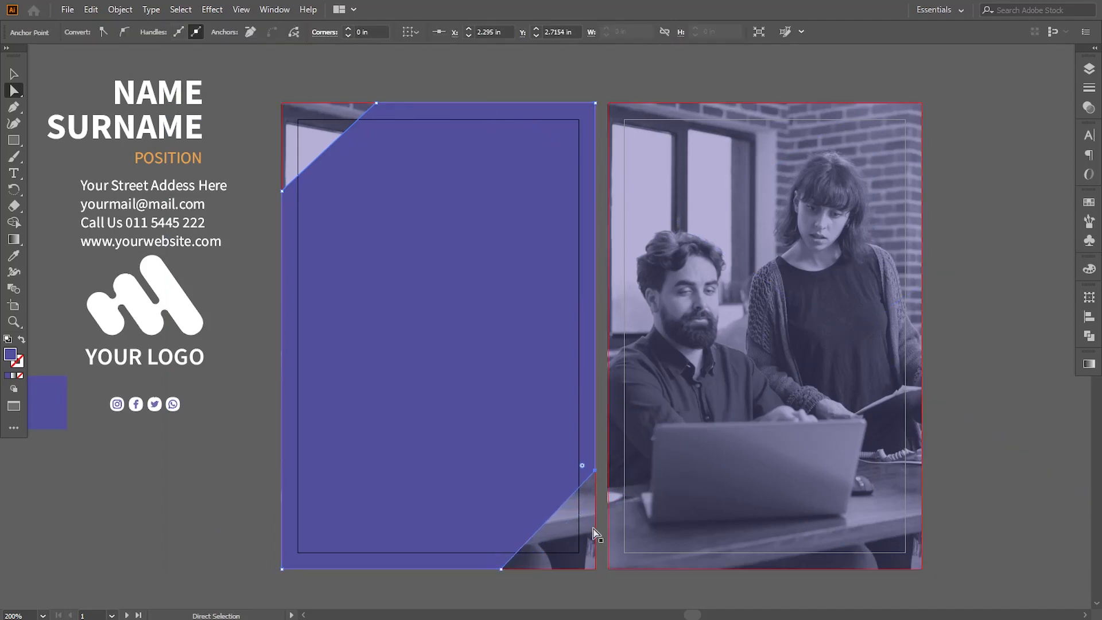
pyautogui.press('Right')
pyautogui.press('Right')
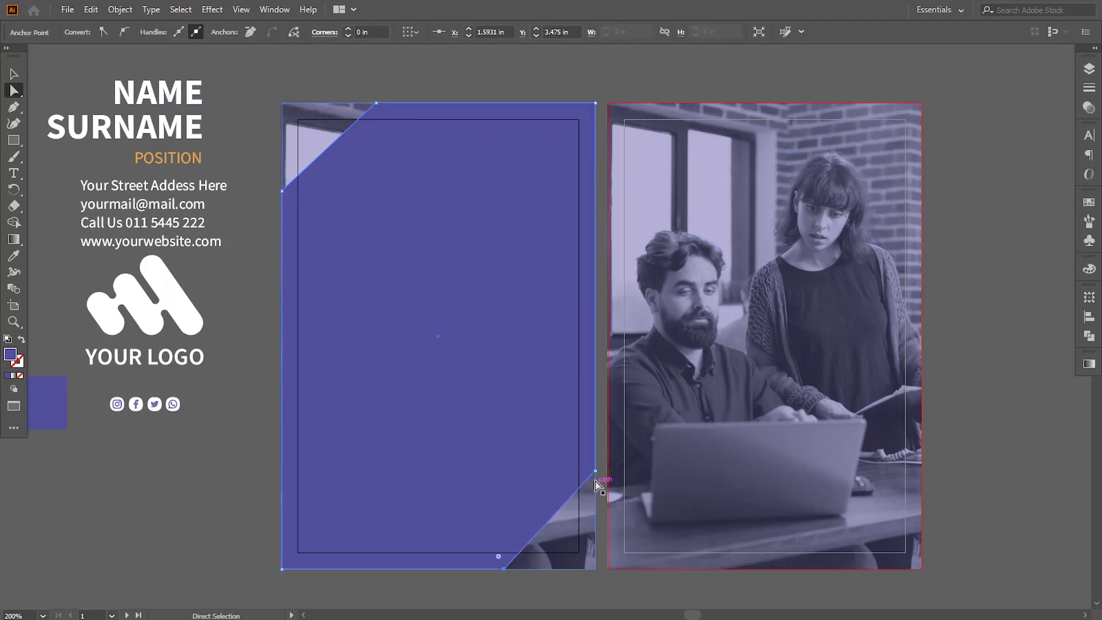
# Try a steeper lower-right cut on the purple shape by nudging its right anchor and moving its bottom anchor to about X 1.62 in
pyautogui.click(596, 471)
pyautogui.press('Up')
pyautogui.press('Up')
pyautogui.click(505, 568)
pyautogui.press('Right')
pyautogui.press('Right')
pyautogui.click(595, 468)
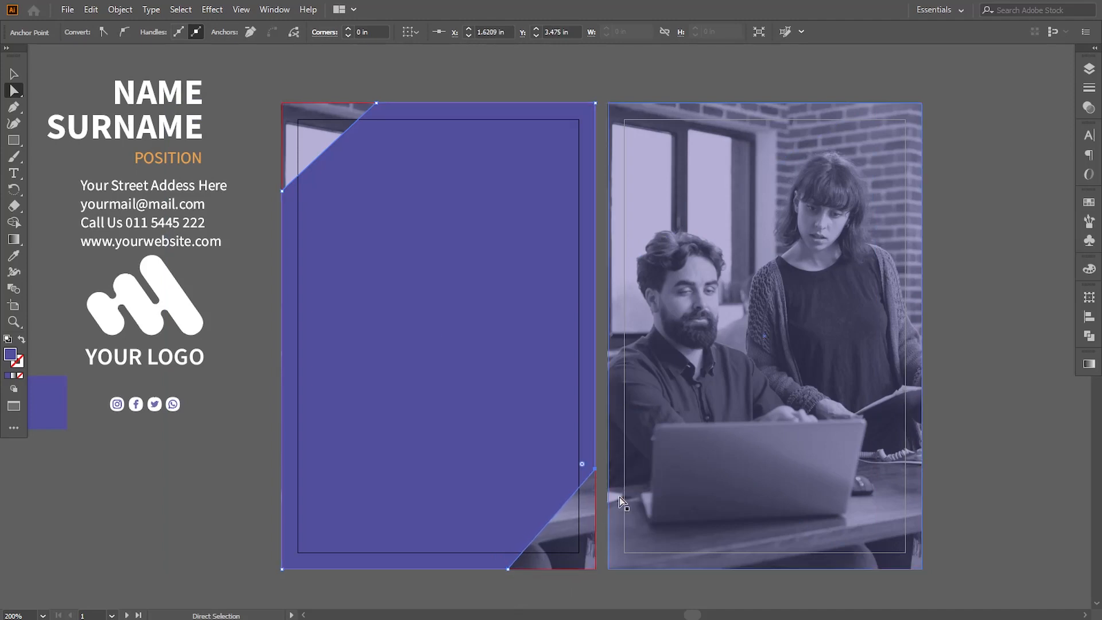
pyautogui.press('Right')
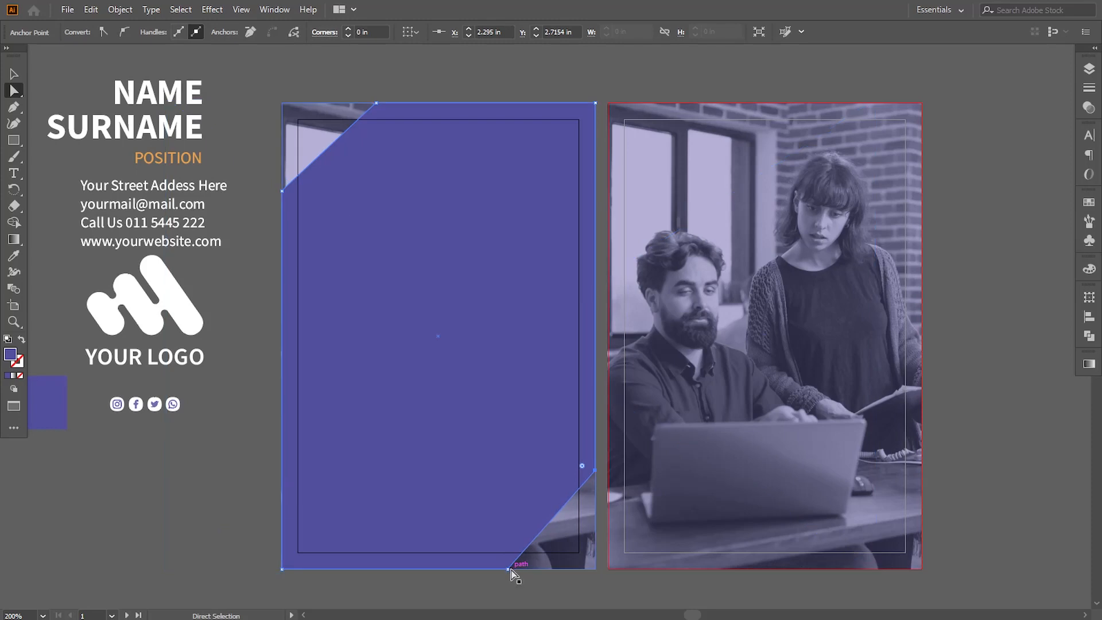
pyautogui.click(508, 570)
pyautogui.press('Left')
pyautogui.press('Left')
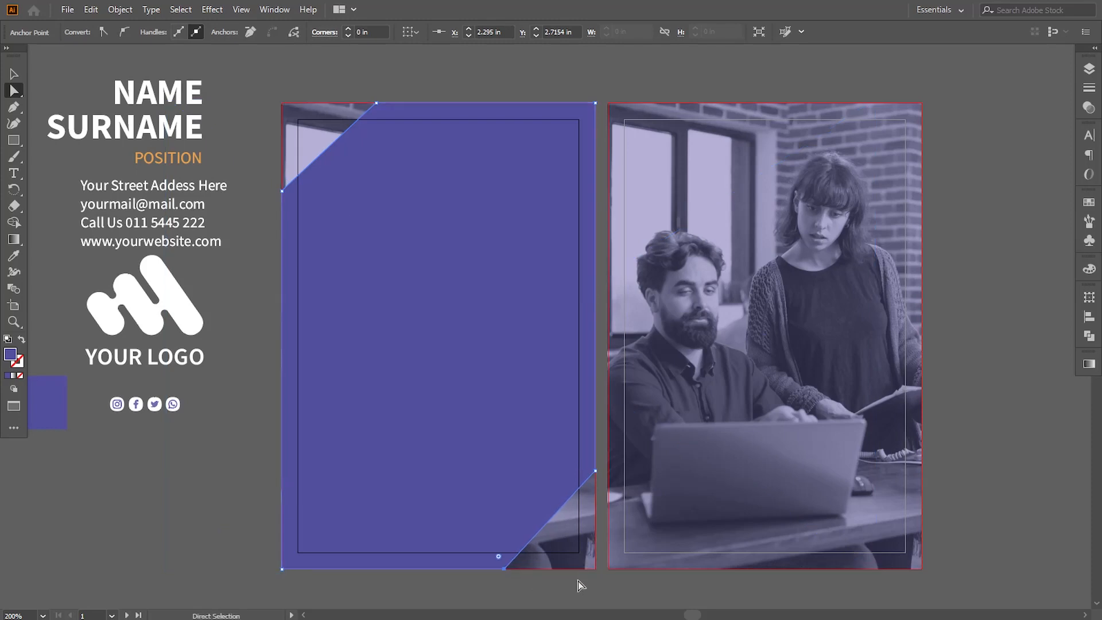
# Set the opacity of the purple cut-corner shape on the first artboard to 80% and deselect it
pyautogui.click(1089, 108)
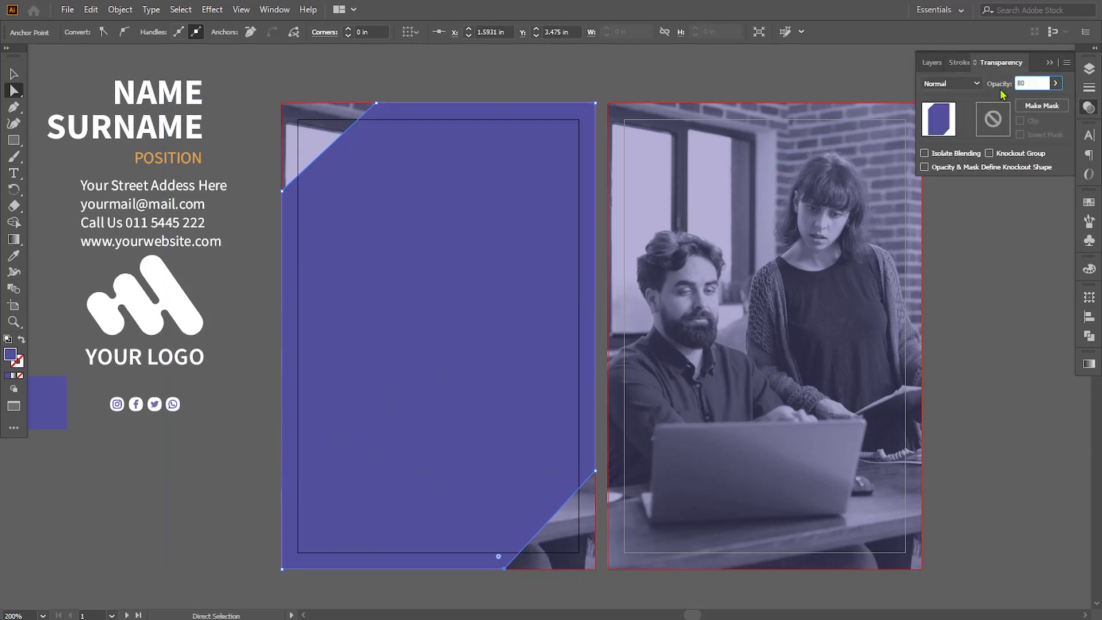
pyautogui.write('80')
pyautogui.press('Return')
pyautogui.click(9, 78)
pyautogui.click(244, 498)
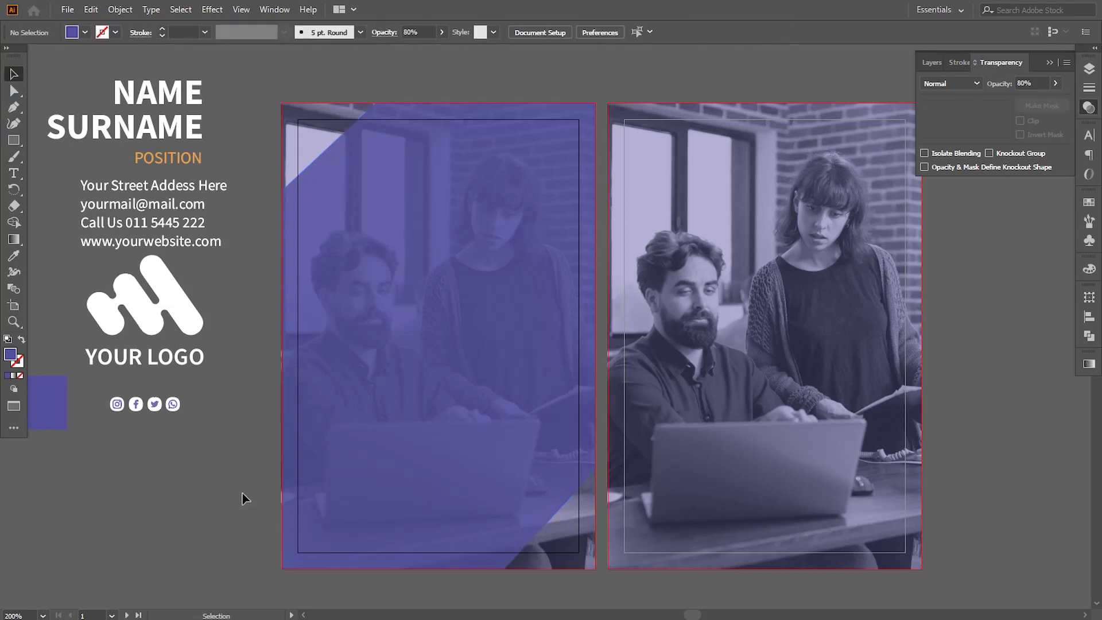
# Draw a Pen triangle about 0.73 × 0.68 in filling the upper-left cut, and place it turned 180° in the lower-right corner
pyautogui.moveTo(243, 485); pyautogui.dragTo(256, 483)
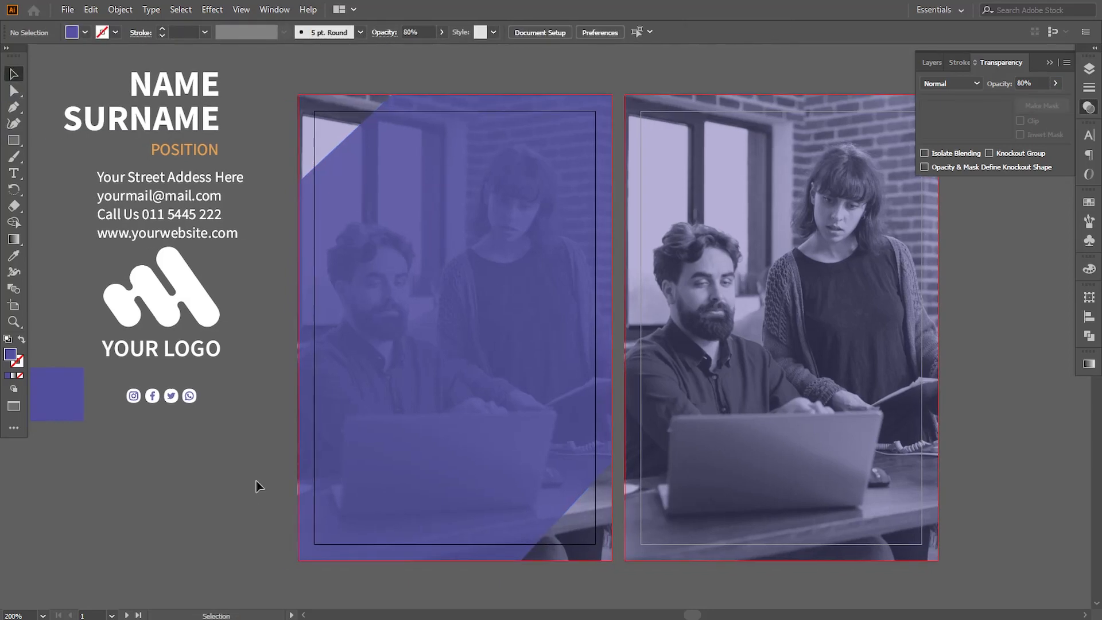
pyautogui.click(392, 95)
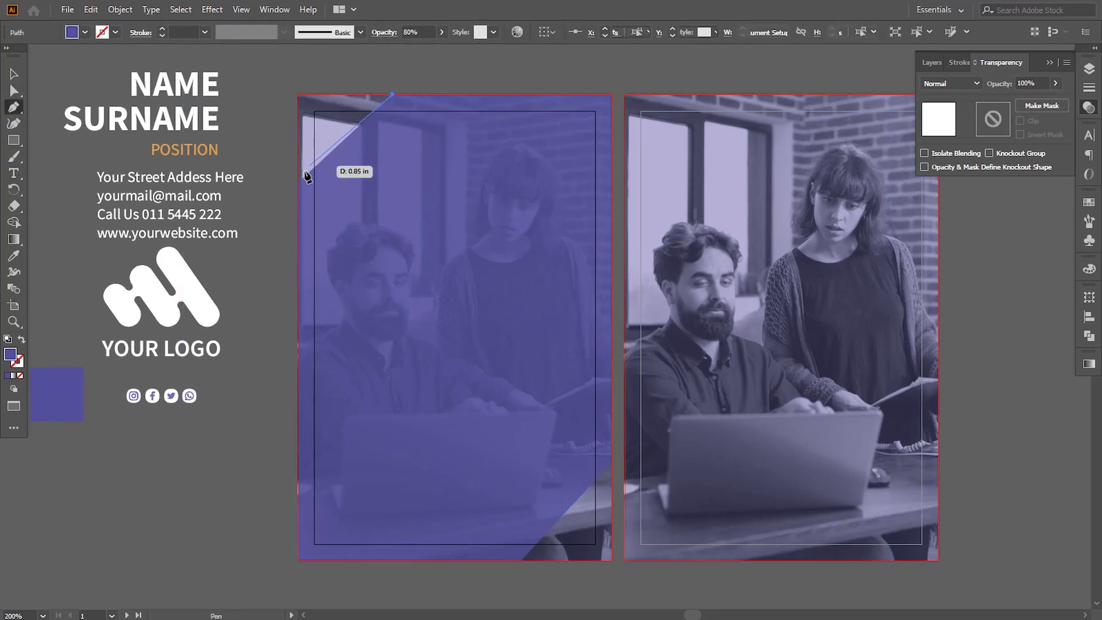
pyautogui.click(299, 182)
pyautogui.click(298, 95)
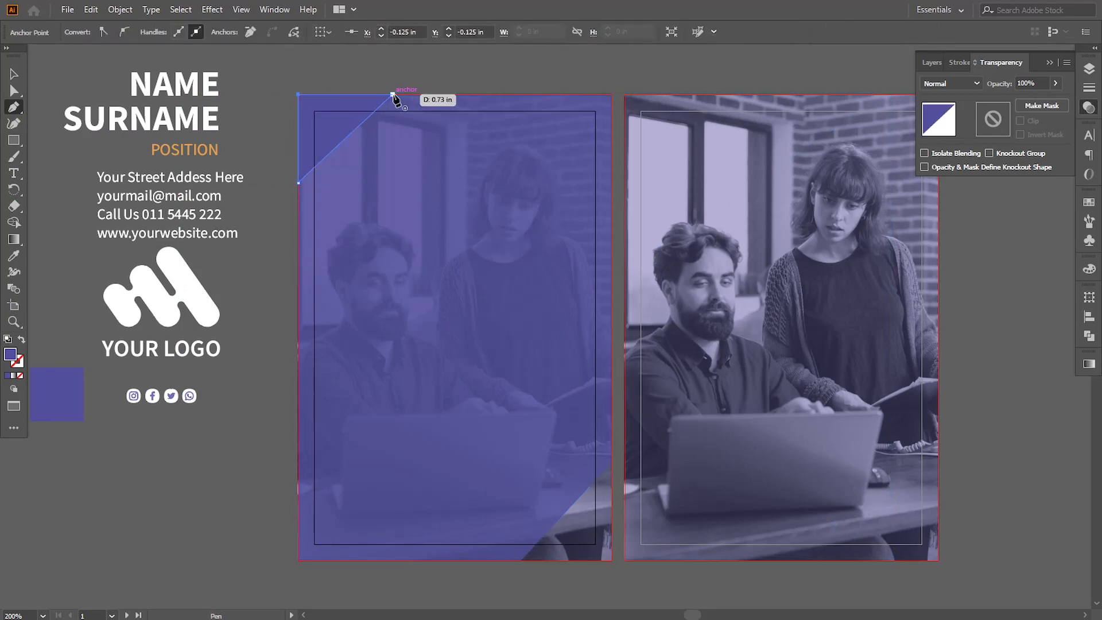
pyautogui.click(14, 74)
pyautogui.moveTo(317, 132); pyautogui.dragTo(578, 536)
# Match the purple shape's lower-right cut to the triangle by moving its two anchors onto the triangle's corners, and delete the triangle
pyautogui.press('a')
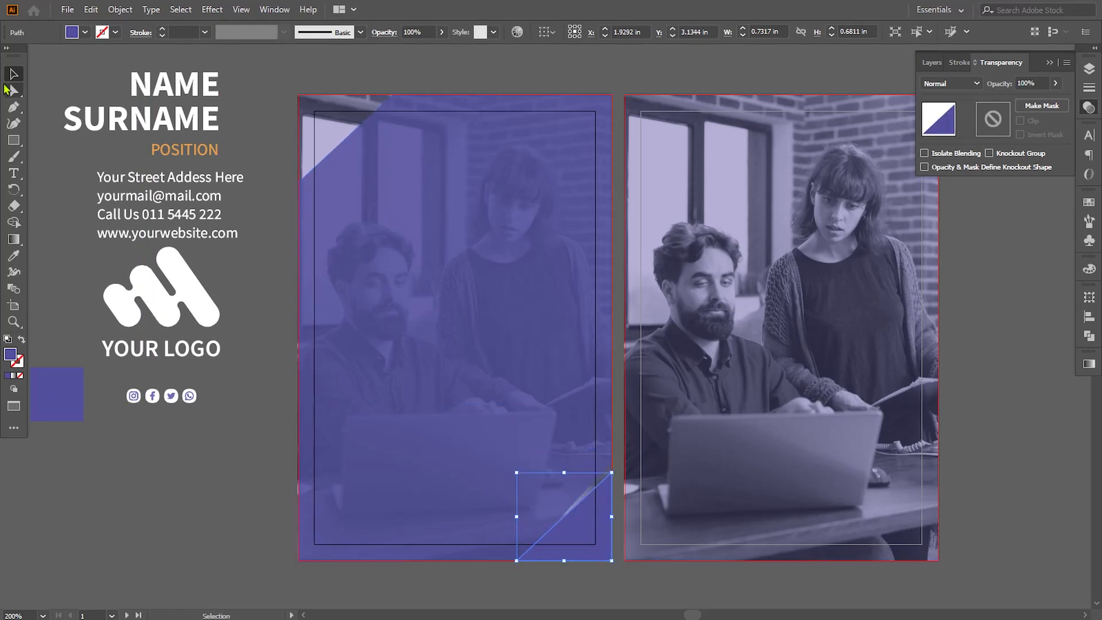
pyautogui.click(608, 461)
pyautogui.moveTo(611, 464); pyautogui.dragTo(612, 473)
pyautogui.moveTo(522, 561); pyautogui.dragTo(518, 561)
pyautogui.click(551, 590)
pyautogui.click(597, 548)
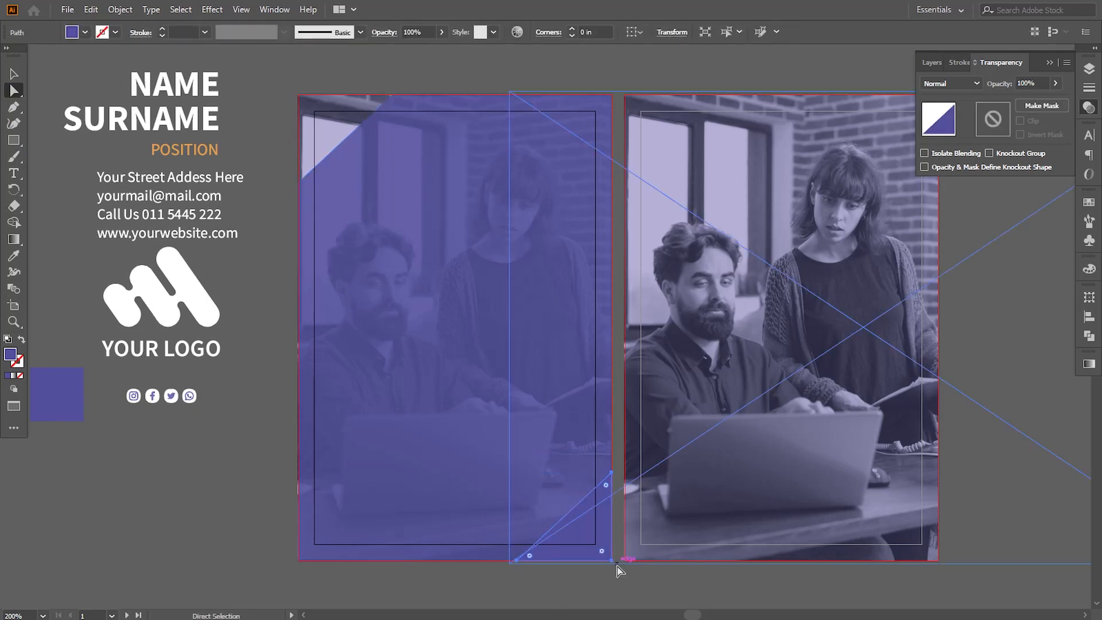
pyautogui.press('Delete')
# Move the white logo with its text and social icons onto the centre of the first artboard and bring it to the front
pyautogui.hscroll(1, 670, 383)
pyautogui.press('v')
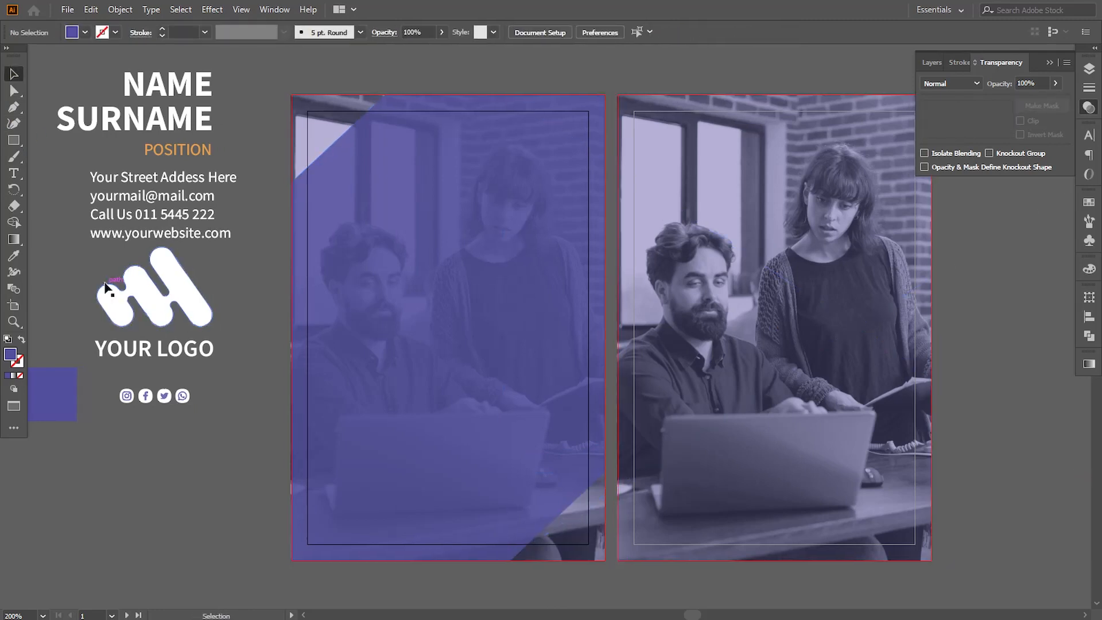
pyautogui.moveTo(158, 324); pyautogui.dragTo(454, 310)
pyautogui.rightClick(454, 310)
pyautogui.click(621, 474)
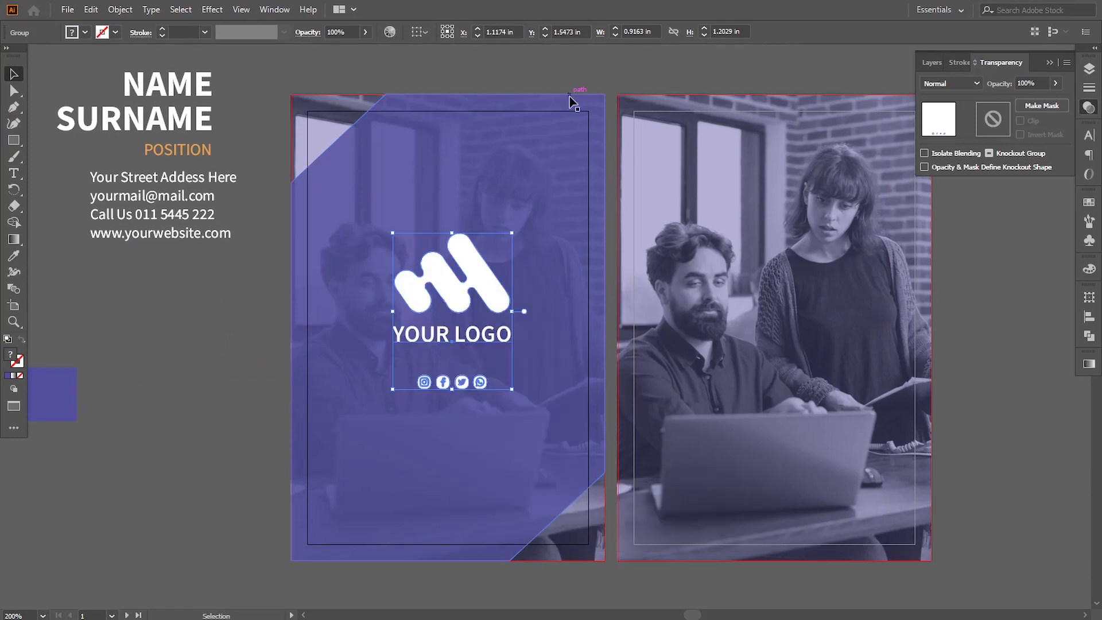
# Show the rulers and place a vertical and a horizontal guide through the centre of the first artboard's purple shape
pyautogui.click(295, 449)
pyautogui.click(241, 10)
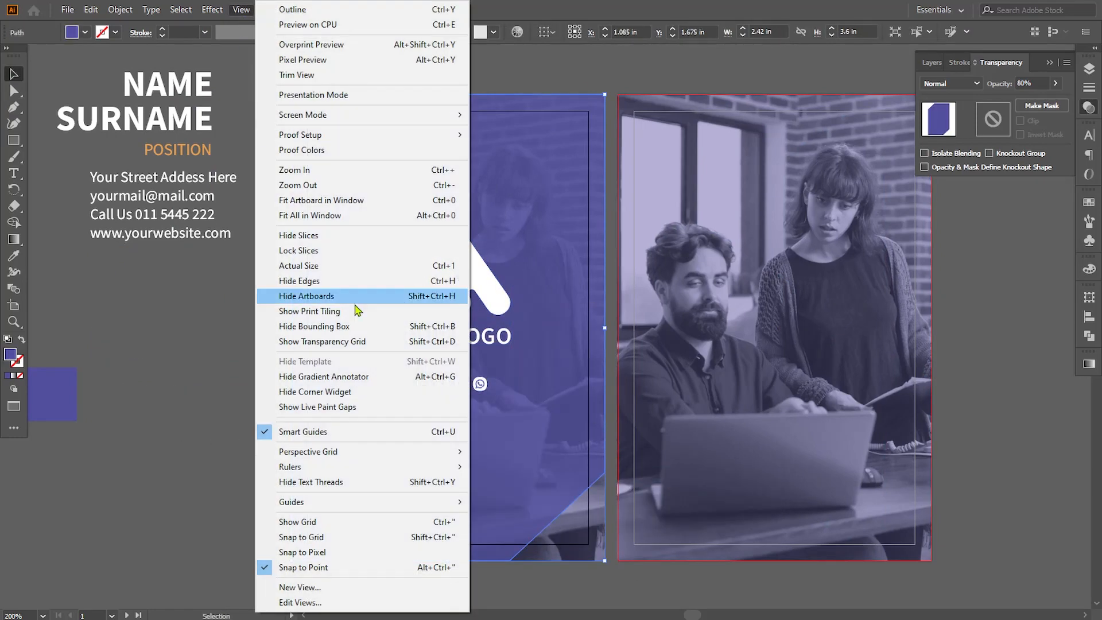
pyautogui.click(505, 466)
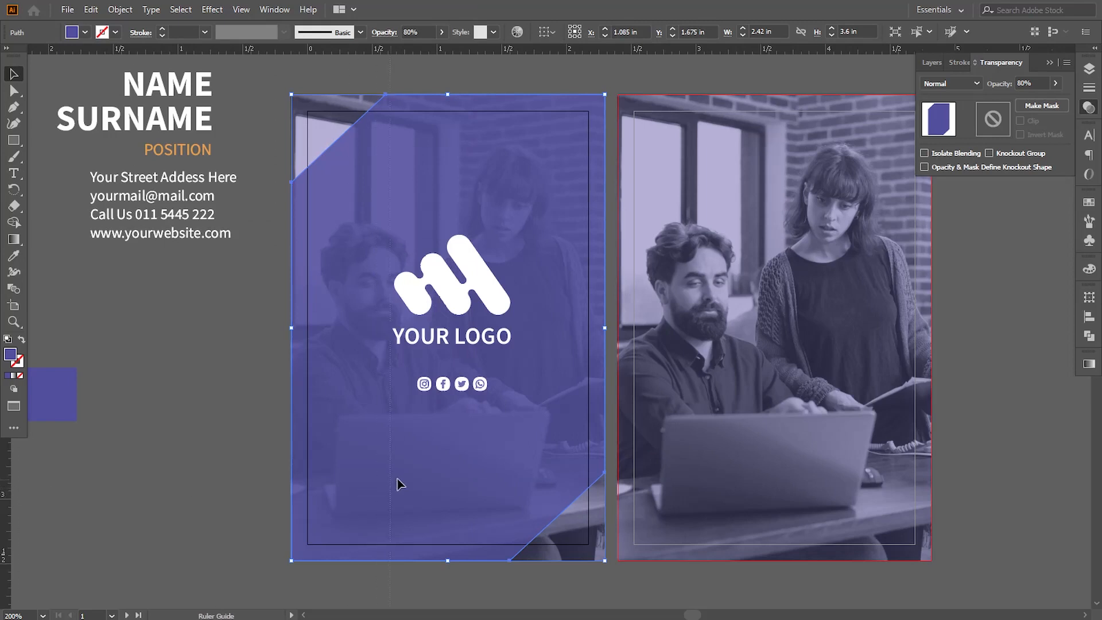
pyautogui.moveTo(447, 477); pyautogui.dragTo(447, 475)
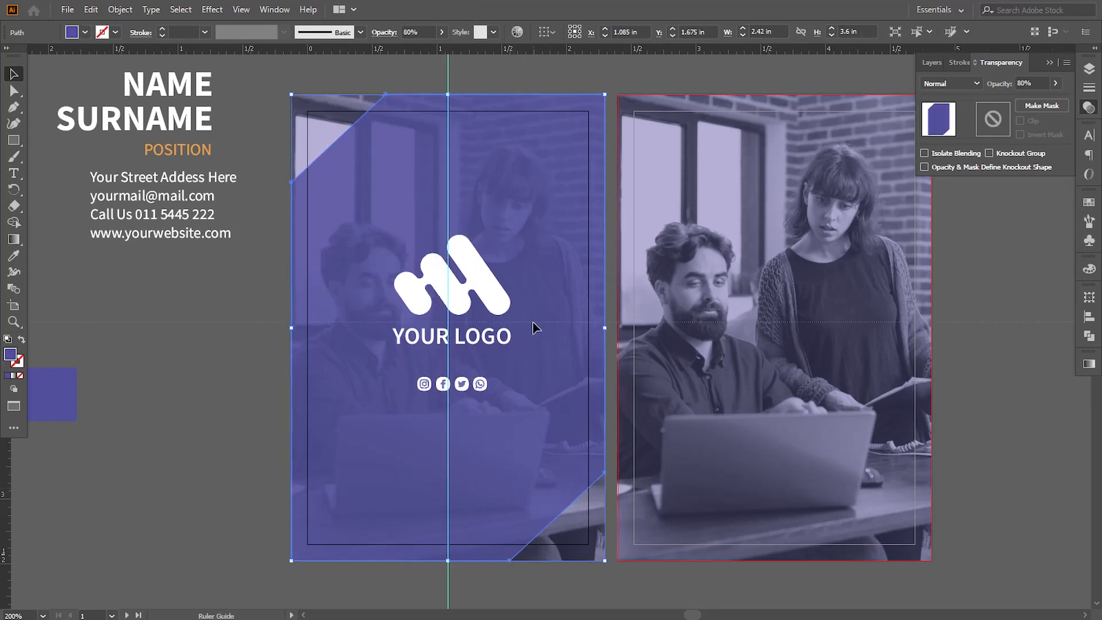
pyautogui.moveTo(525, 328); pyautogui.dragTo(525, 327)
# Nudge the logo group left and down to about X 1.09 in, Y 1.67 in, centring it on the vertical guide
pyautogui.click(494, 308)
pyautogui.press('Left')
pyautogui.press('Left')
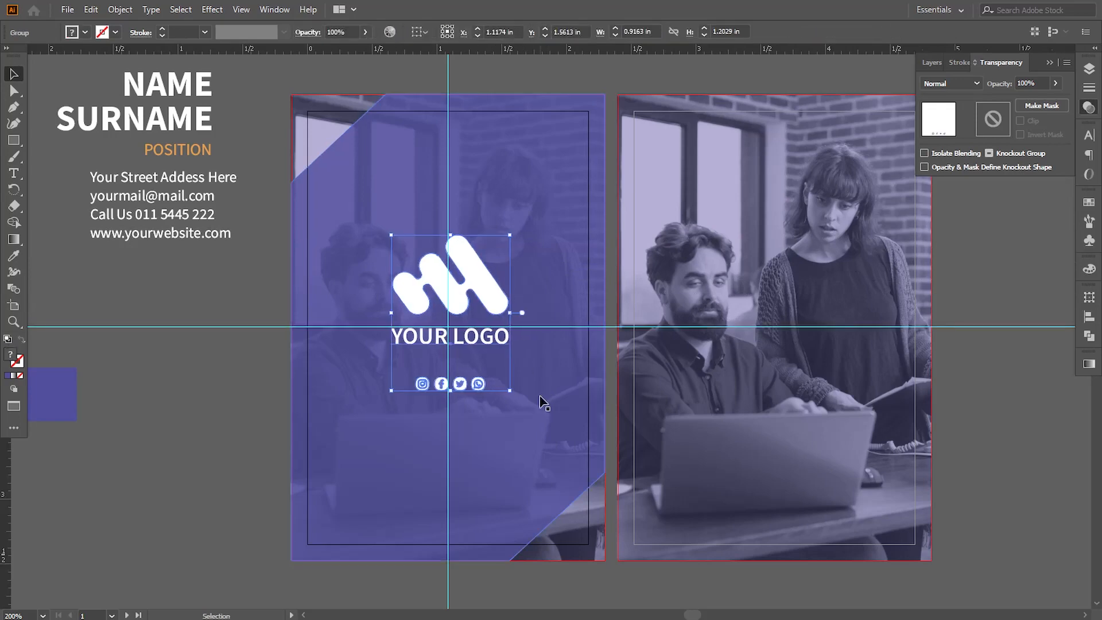
pyautogui.press('Down')
pyautogui.press('Down')
pyautogui.press('Down')
pyautogui.press('Down')
pyautogui.press('Down')
pyautogui.press('Down')
pyautogui.press('Down')
pyautogui.press('Down')
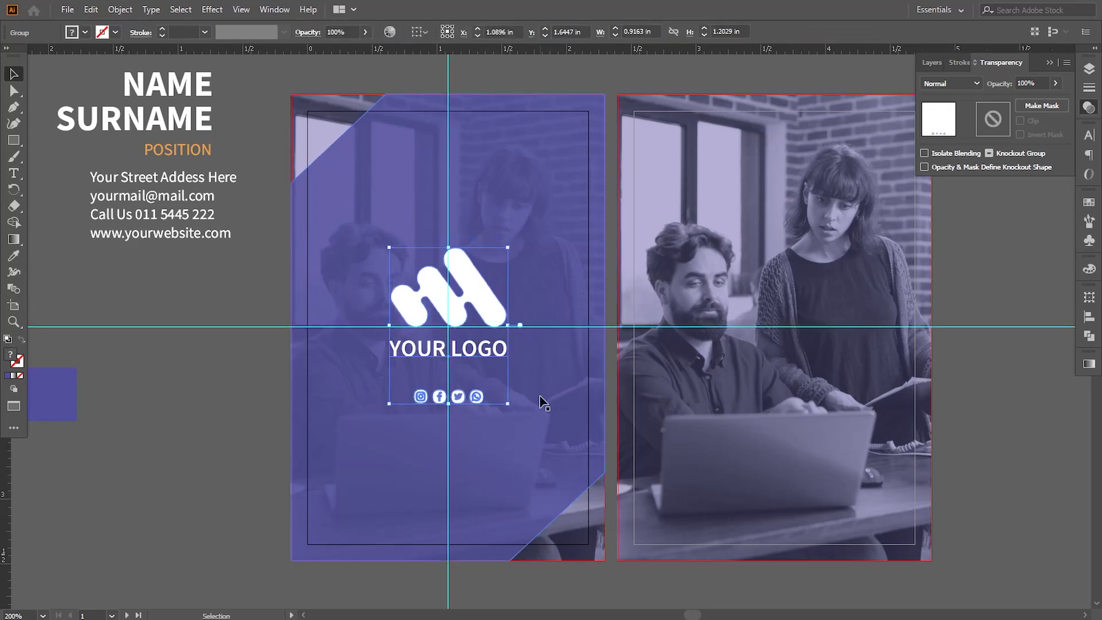
pyautogui.click(276, 415)
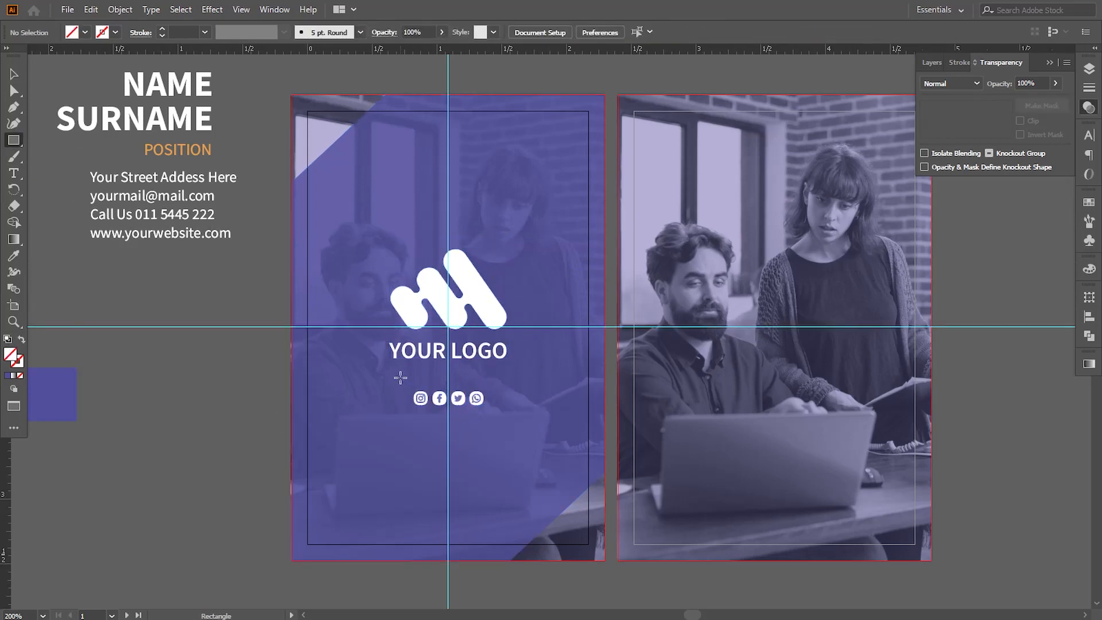
# Draw a fully rounded rectangle about 0.70 × 0.24 in around the social icons, outlined 1 pt in the POSITION text's orange without fill
pyautogui.moveTo(400, 377)
pyautogui.mouseDown()
pyautogui.moveTo(511, 415)
pyautogui.moveTo(434, 409)
pyautogui.mouseUp()
pyautogui.press('v')
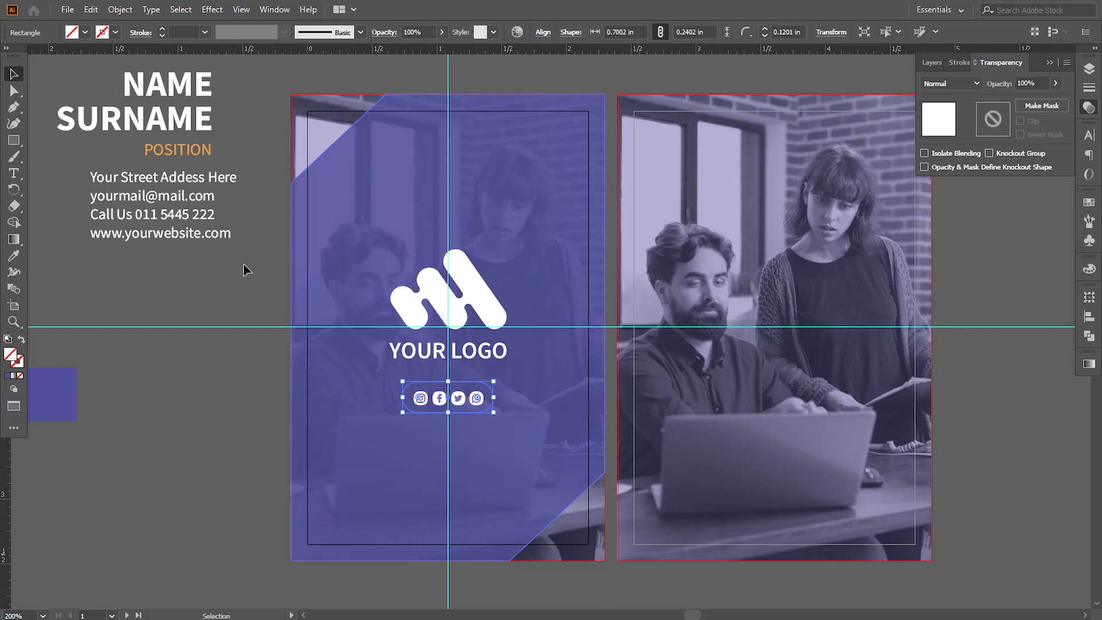
pyautogui.press('i')
pyautogui.click(148, 149)
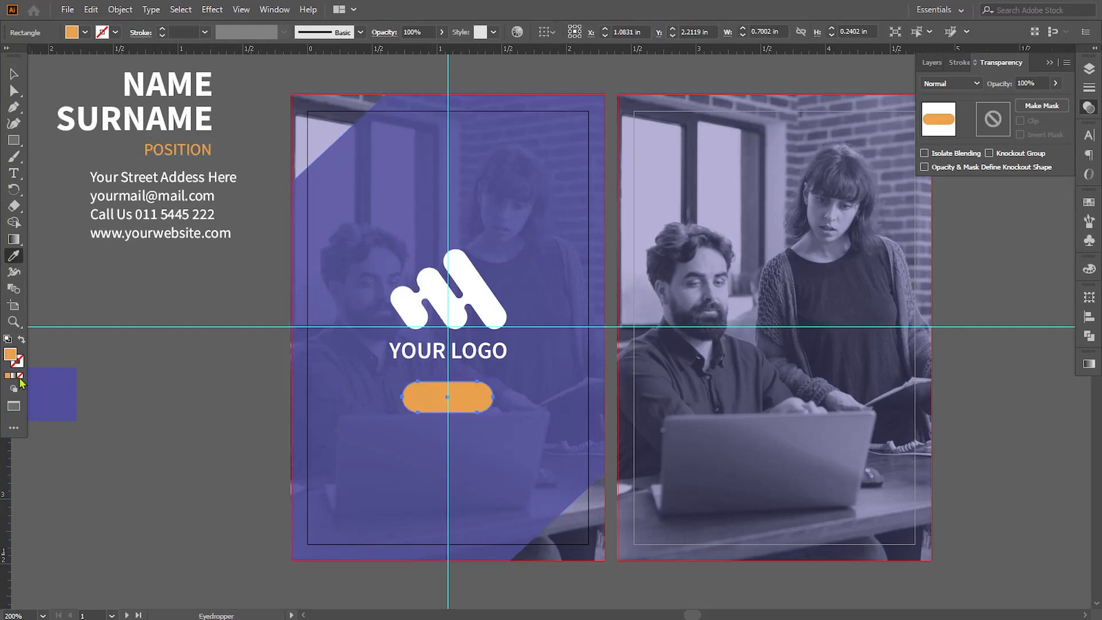
pyautogui.click(21, 339)
pyautogui.press('v')
pyautogui.click(178, 393)
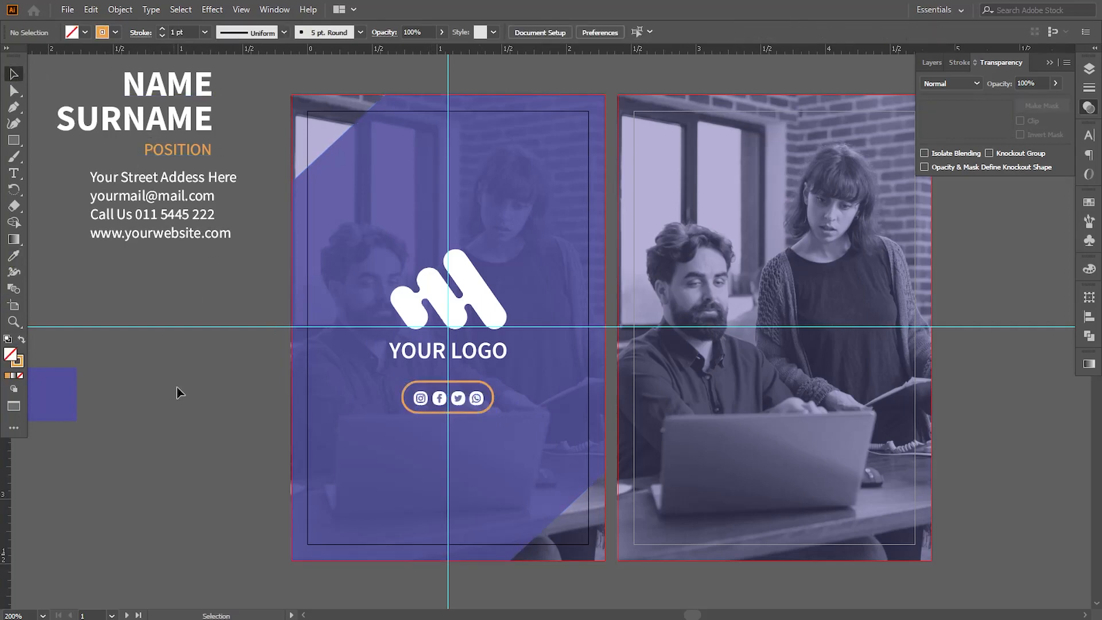
# Adjust the orange rounded outline's vertical position so that it sits evenly around the four social icons
pyautogui.click(492, 404)
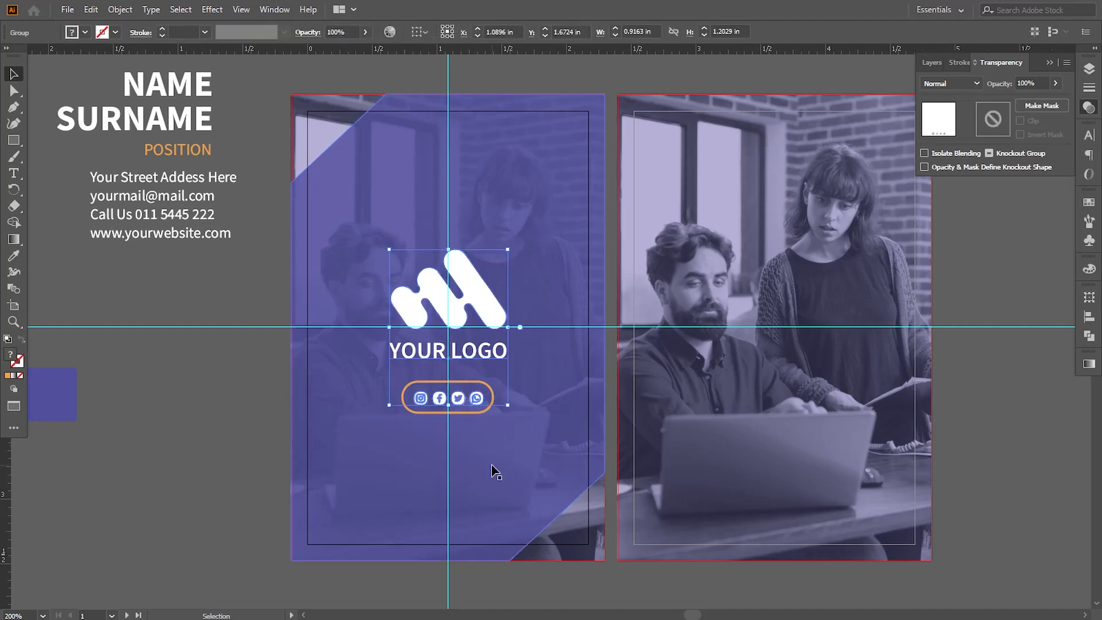
pyautogui.hotkey('ctrl', 'shift', 'a')
pyautogui.hotkey('ctrl', '=')
pyautogui.hotkey('ctrl', '=')
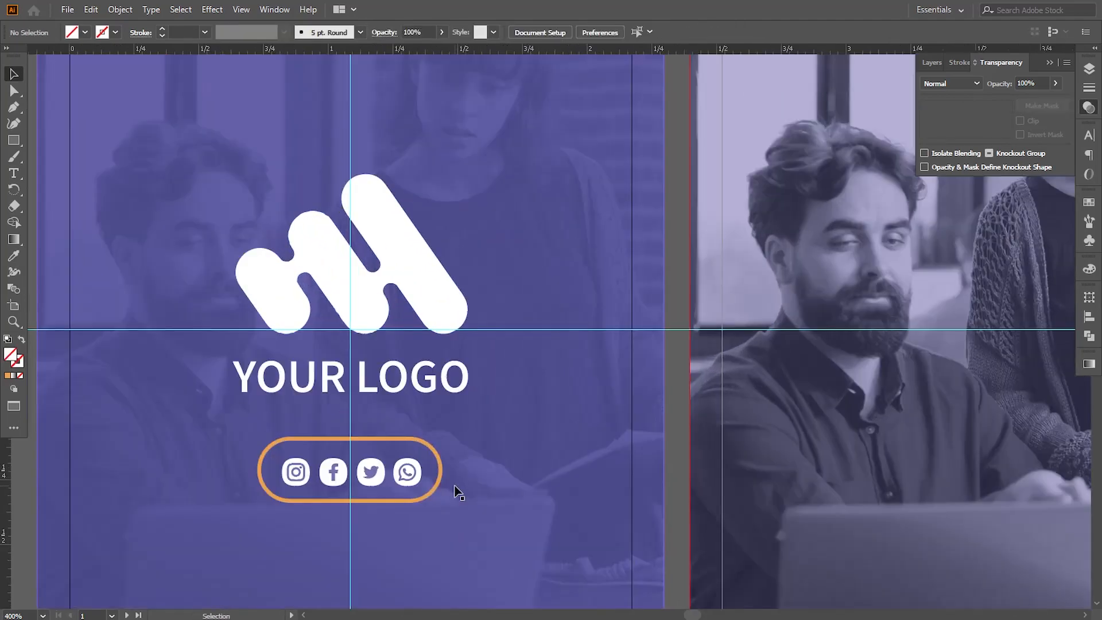
pyautogui.moveTo(438, 486); pyautogui.dragTo(438, 490)
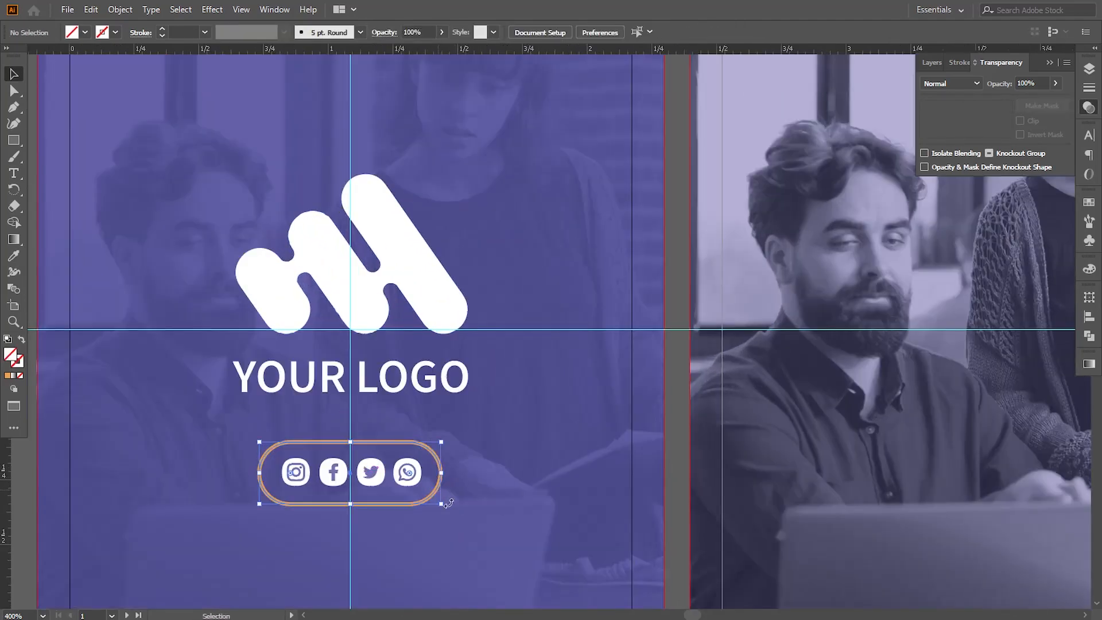
pyautogui.moveTo(504, 445); pyautogui.dragTo(643, 292)
pyautogui.hotkey('ctrl', '=')
pyautogui.hotkey('ctrl', '=')
pyautogui.hotkey('ctrl', '=')
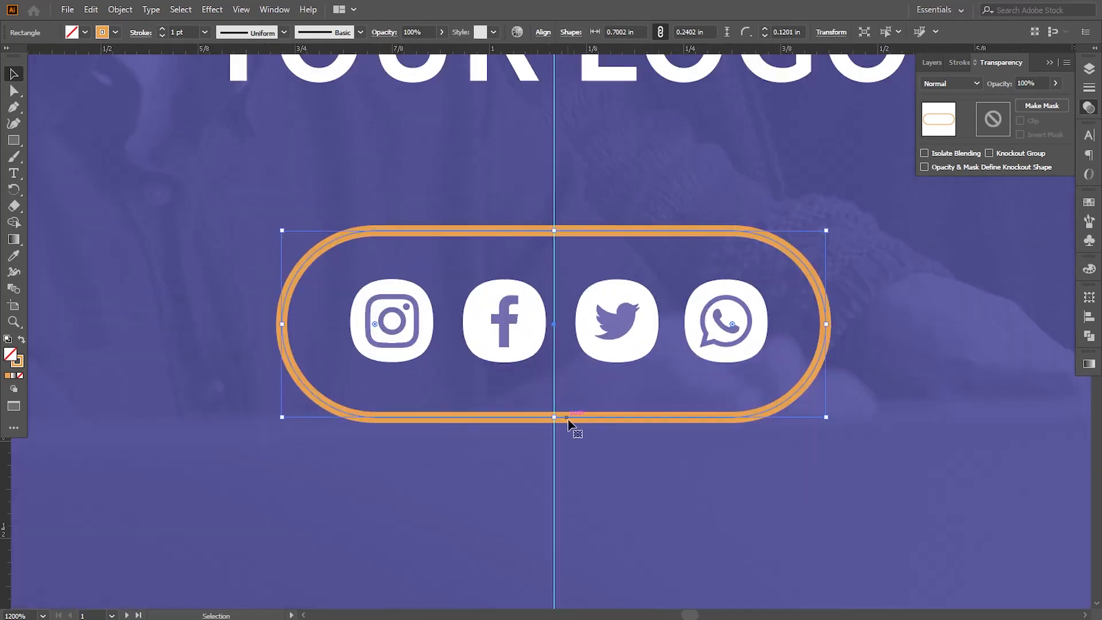
pyautogui.moveTo(574, 417); pyautogui.dragTo(574, 413)
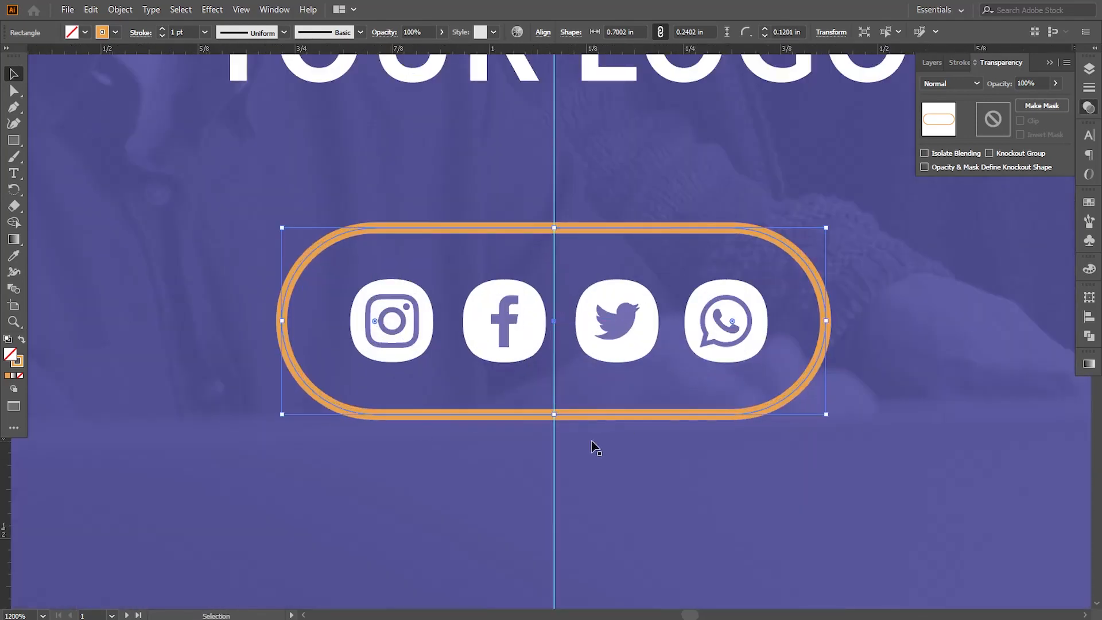
# Move the logo group and the orange outline together up to about Y 1.68 in and deselect them
pyautogui.hotkey('ctrl', '-')
pyautogui.hotkey('ctrl', '-')
pyautogui.hotkey('ctrl', '-')
pyautogui.hotkey('ctrl', '-')
pyautogui.hotkey('ctrl', '-')
pyautogui.keyDown('shift'); pyautogui.click(580, 279); pyautogui.keyUp('shift')
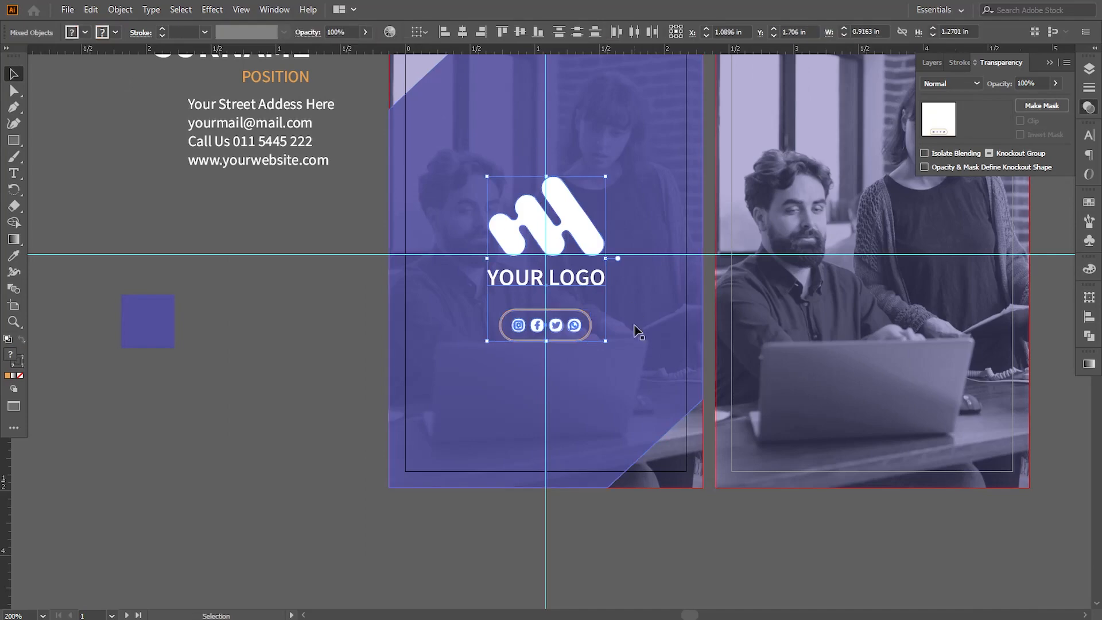
pyautogui.press('Up')
pyautogui.press('Up')
pyautogui.press('Up')
pyautogui.press('Down')
pyautogui.click(337, 432)
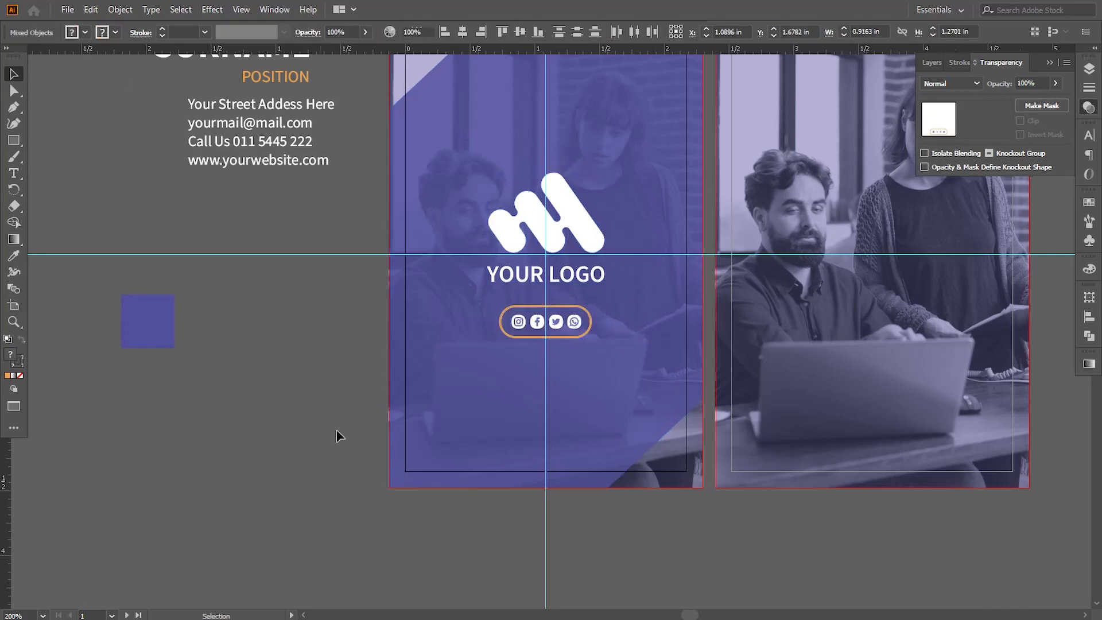
# Draw an orange-filled four-cornered Pen shape over the second artboard's upper right, its diagonal starting on the left bleed edge at about Y 0.26 in
pyautogui.moveTo(618, 344); pyautogui.dragTo(431, 381)
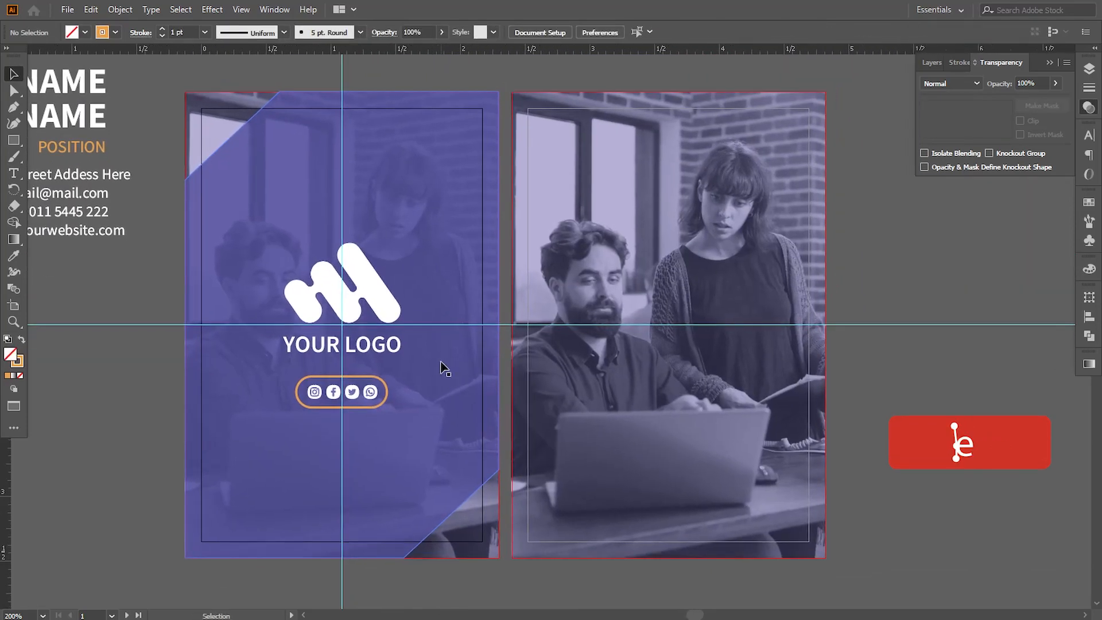
pyautogui.click(512, 142)
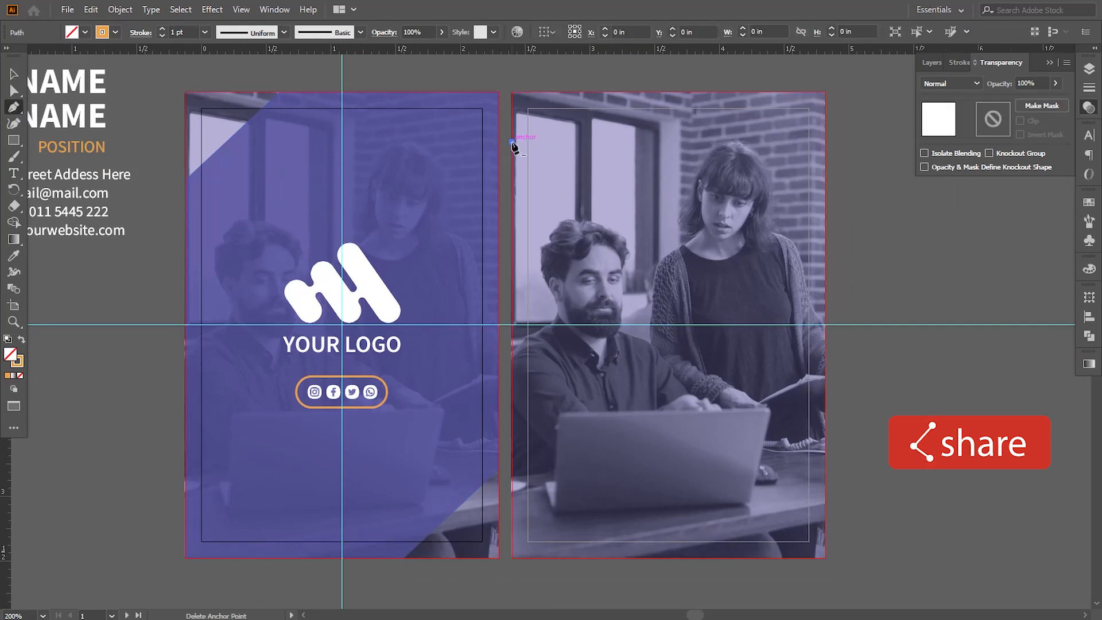
pyautogui.click(825, 508)
pyautogui.click(825, 92)
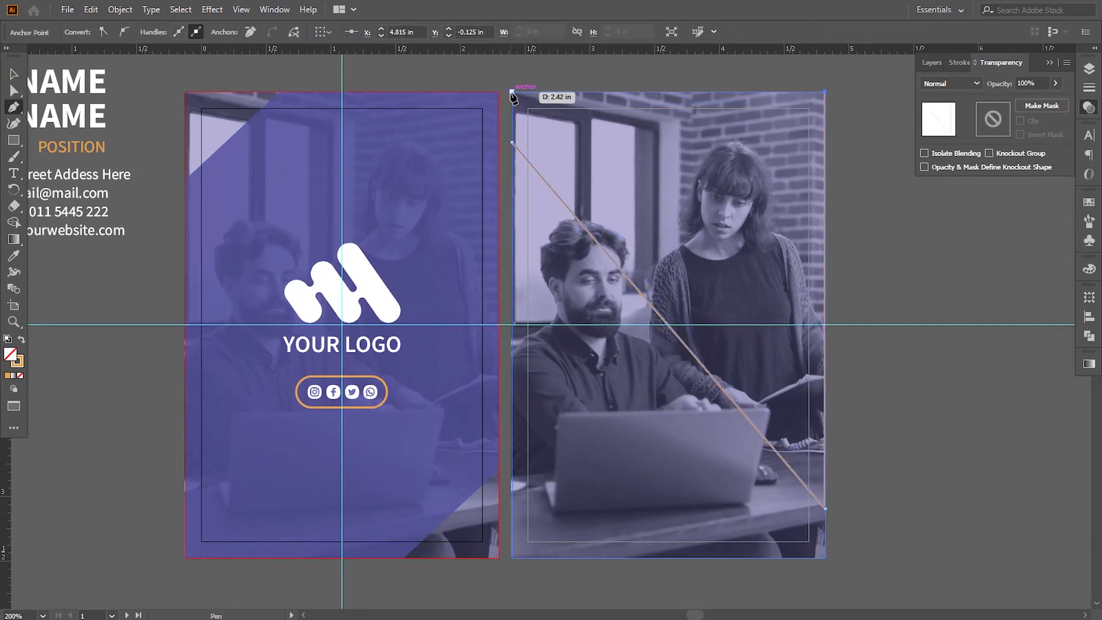
pyautogui.click(512, 92)
pyautogui.click(512, 142)
pyautogui.click(21, 340)
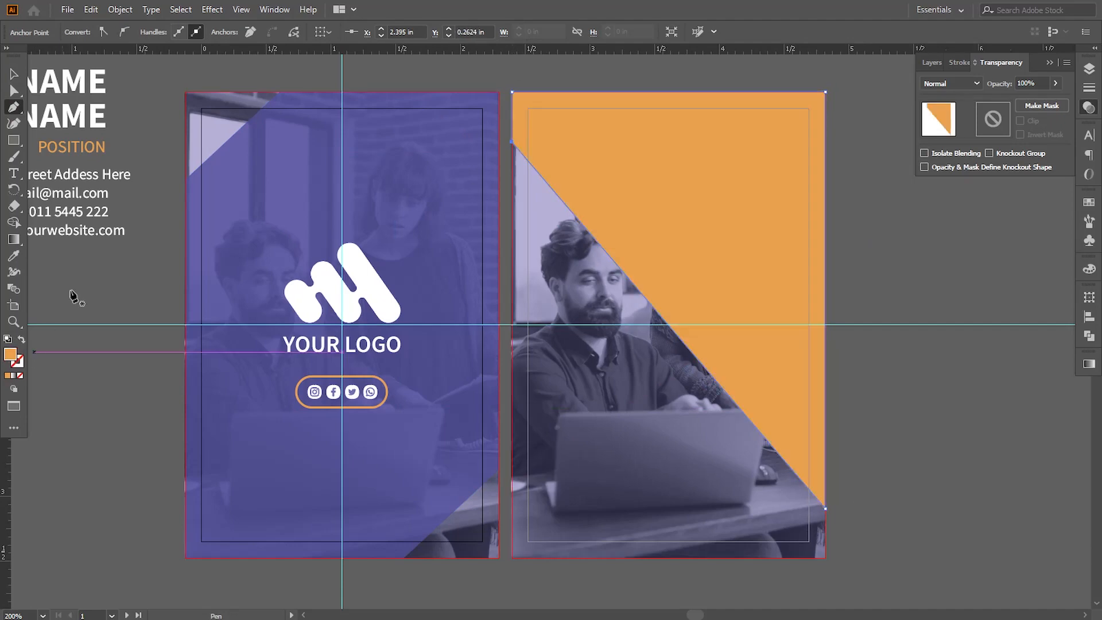
# Give the orange shape on the second artboard the purple 80% opacity appearance of the first artboard's shape and deselect it
pyautogui.click(14, 90)
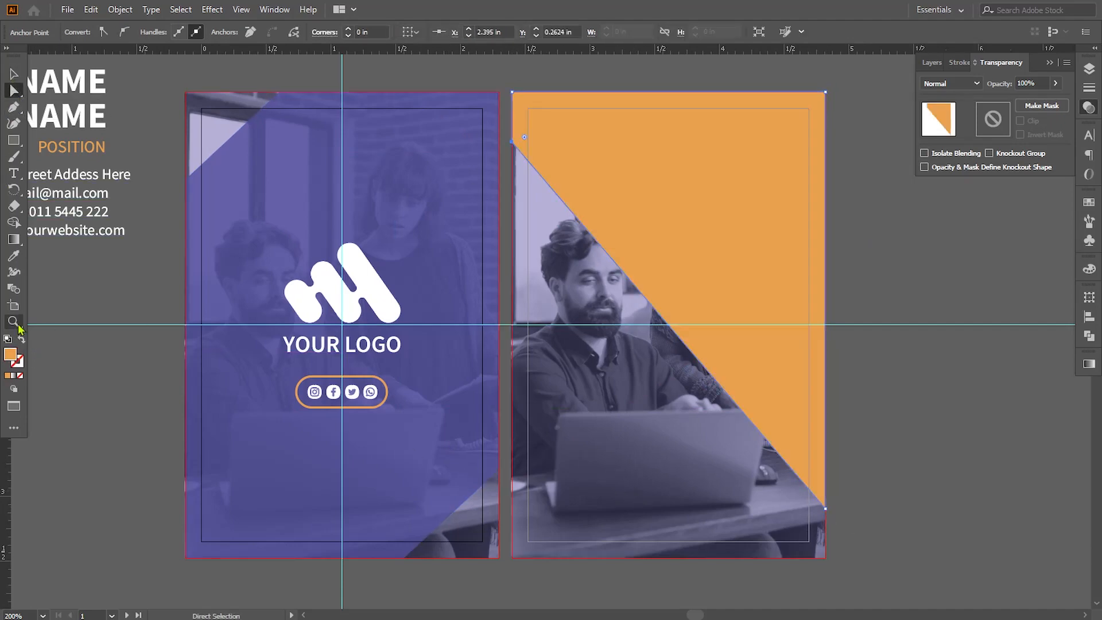
pyautogui.click(13, 258)
pyautogui.click(238, 236)
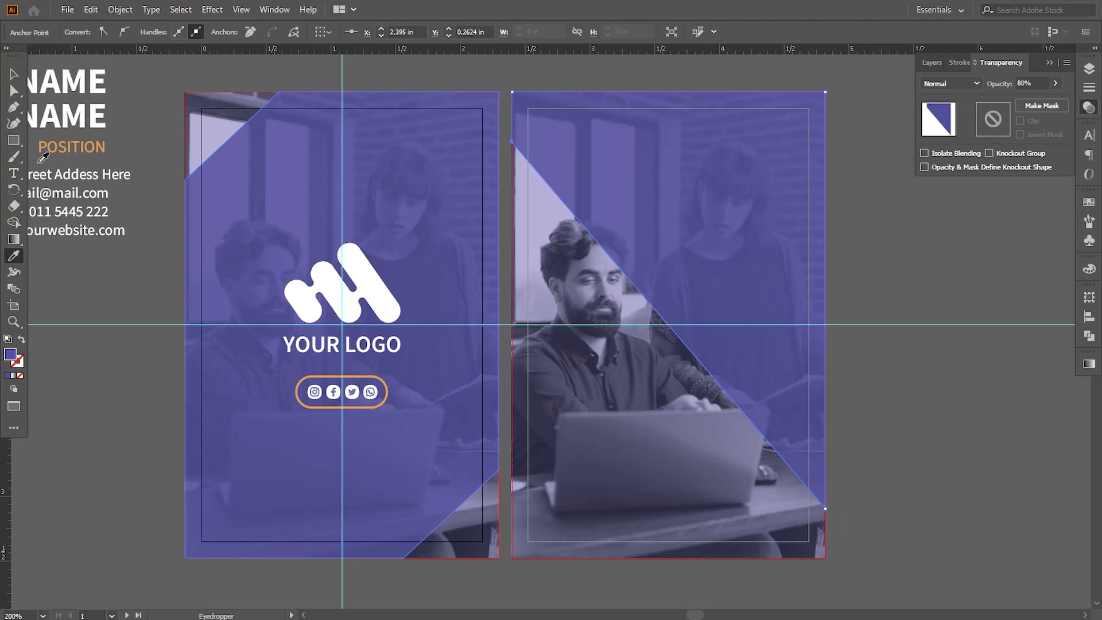
pyautogui.press('v')
pyautogui.click(123, 393)
# Duplicate the first artboard's logo group, bring the copy to the front and place it just outside the second artboard's right edge
pyautogui.moveTo(126, 305); pyautogui.dragTo(209, 333)
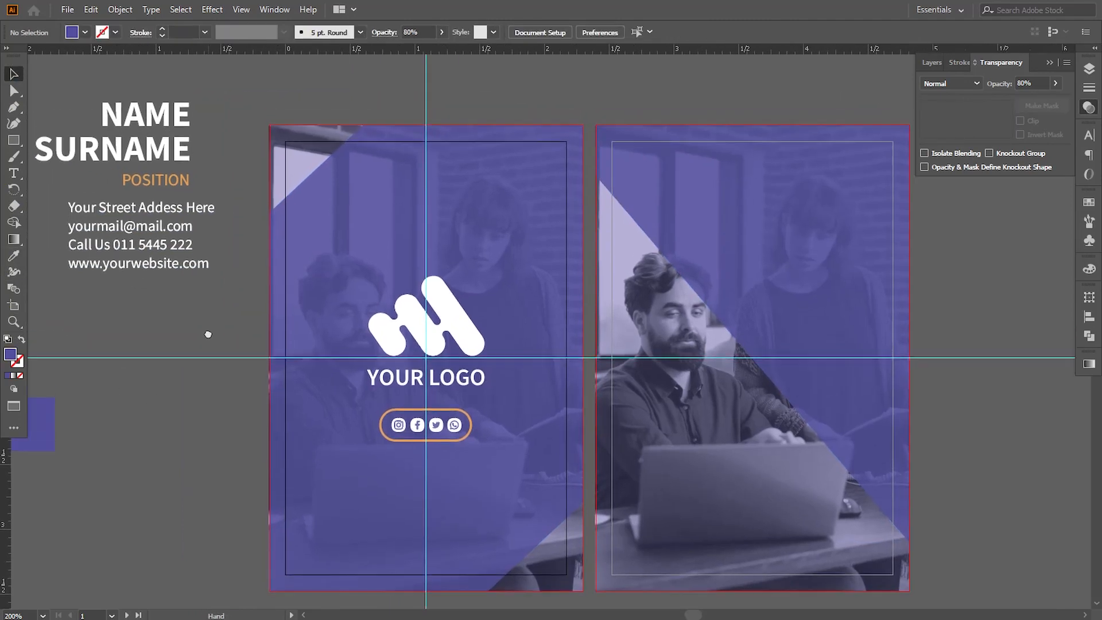
pyautogui.click(395, 345)
pyautogui.moveTo(395, 345); pyautogui.dragTo(797, 212)
pyautogui.moveTo(800, 252); pyautogui.dragTo(683, 256)
pyautogui.rightClick(688, 216)
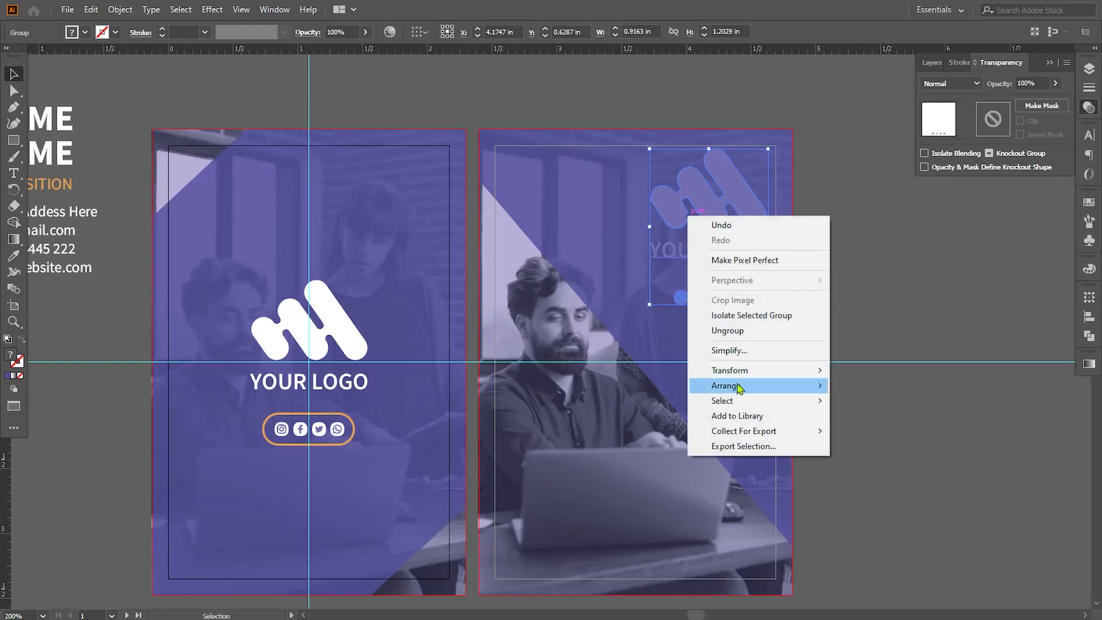
pyautogui.moveTo(746, 385)
pyautogui.click(849, 385)
pyautogui.moveTo(860, 241); pyautogui.dragTo(868, 241)
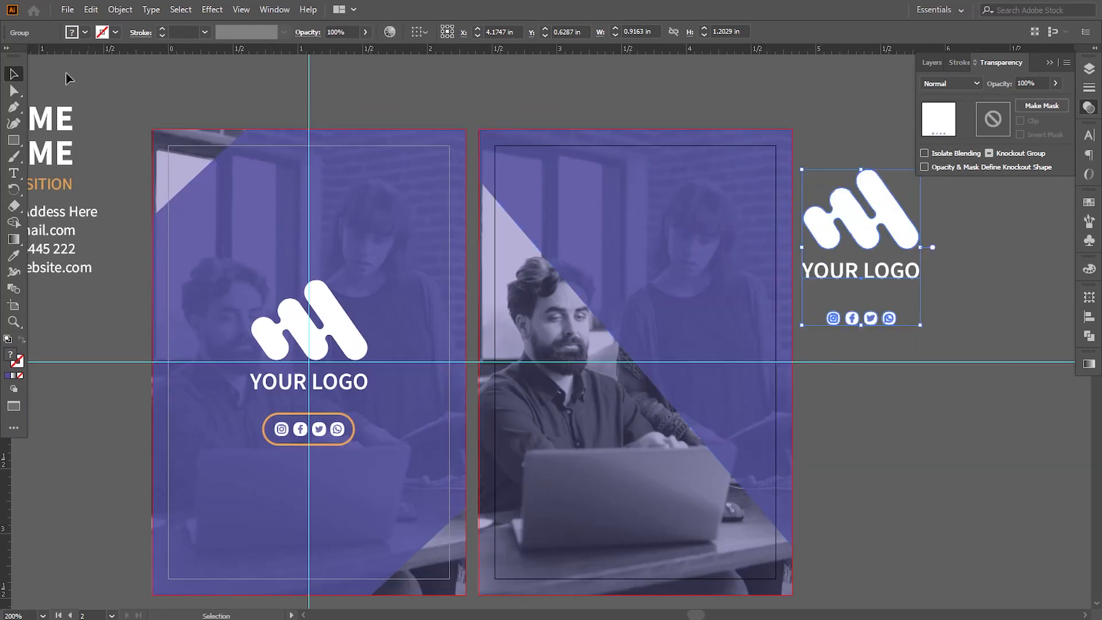
# Delete the four social icons from the copied logo group, keeping the mark and the YOUR LOGO text
pyautogui.press('a')
pyautogui.moveTo(812, 310); pyautogui.dragTo(936, 347)
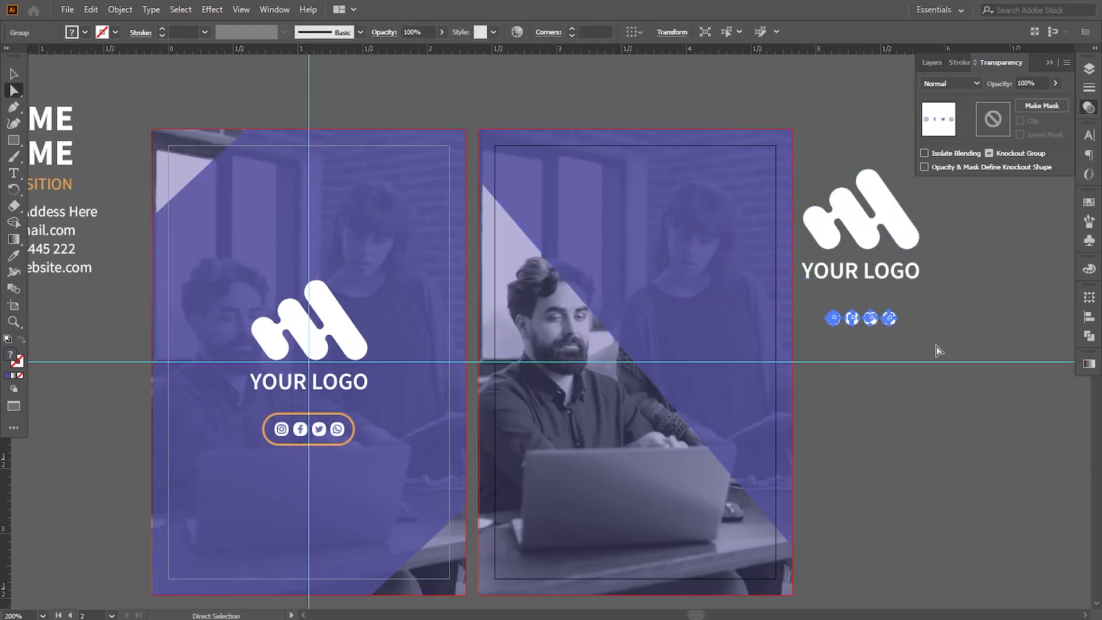
pyautogui.press('Delete')
pyautogui.press('v')
pyautogui.click(887, 246)
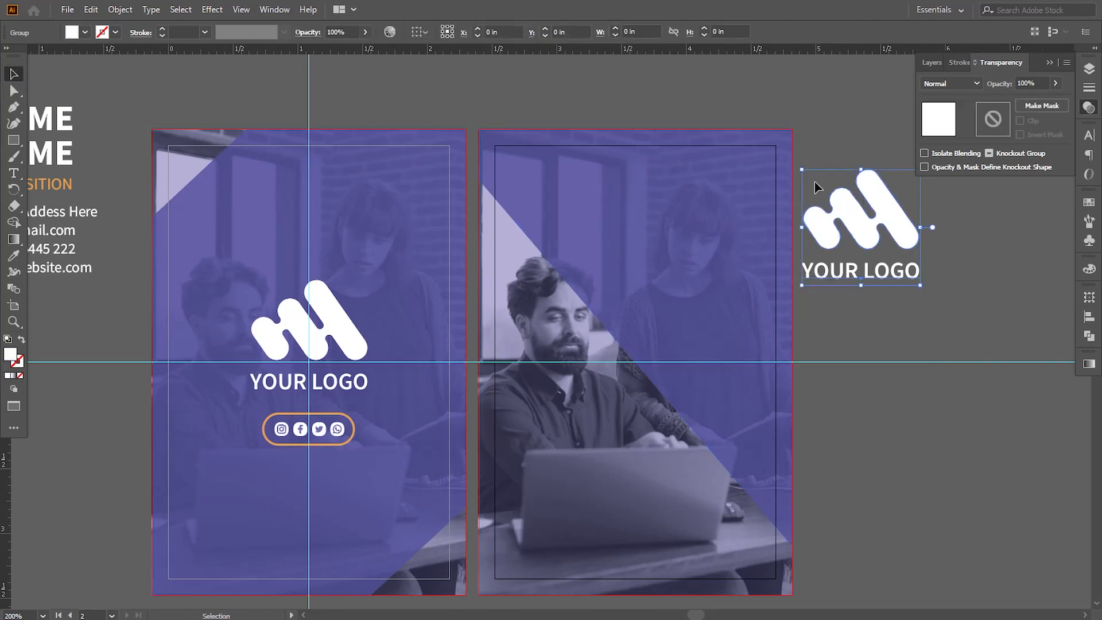
# Scale the copied logo to about 0.26 × 0.25 in and place it in the second artboard's upper-right corner inside the margin
pyautogui.moveTo(802, 172); pyautogui.dragTo(741, 182)
pyautogui.click(896, 322)
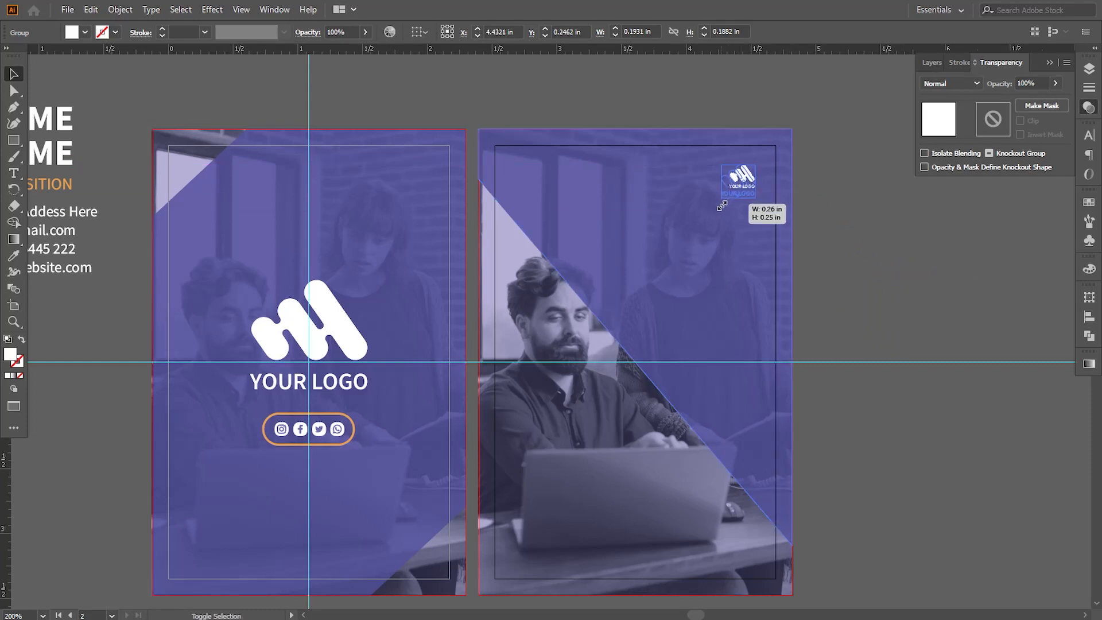
pyautogui.click(839, 256)
# Move the NAME SURNAME POSITION text group under the small logo on the second artboard, bring it to the front and nudge it up
pyautogui.moveTo(53, 185); pyautogui.dragTo(826, 294)
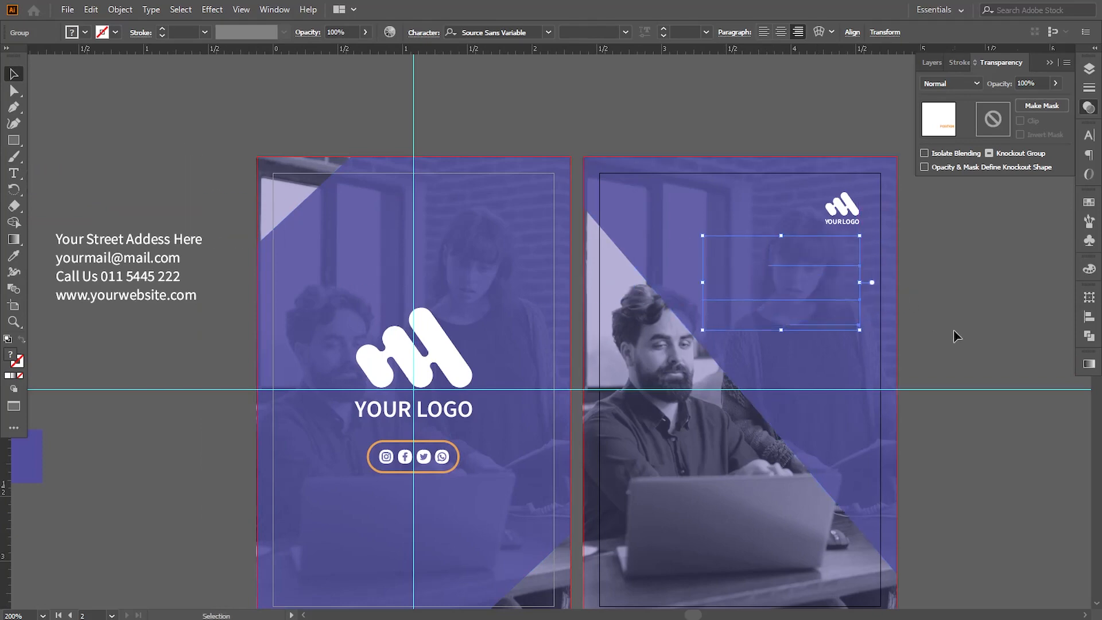
pyautogui.rightClick(829, 306)
pyautogui.moveTo(843, 481)
pyautogui.click(697, 471)
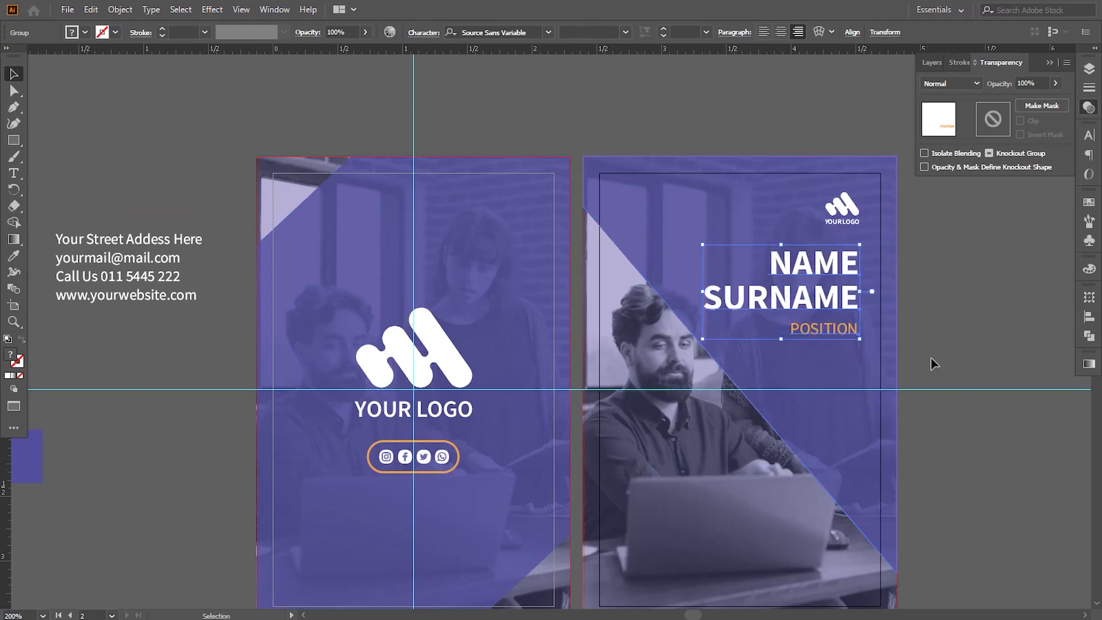
pyautogui.press('Up')
pyautogui.press('Up')
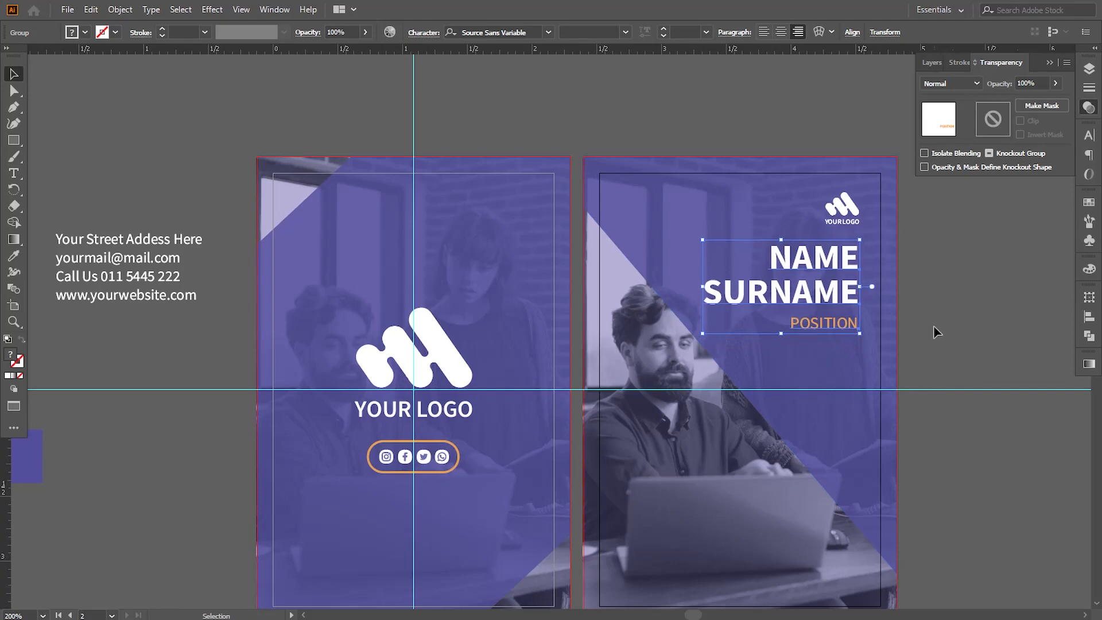
pyautogui.click(934, 332)
# Draw a circle about 0.04 in across outside the second artboard and fill it with the POSITION text's orange
pyautogui.moveTo(698, 382); pyautogui.dragTo(619, 333)
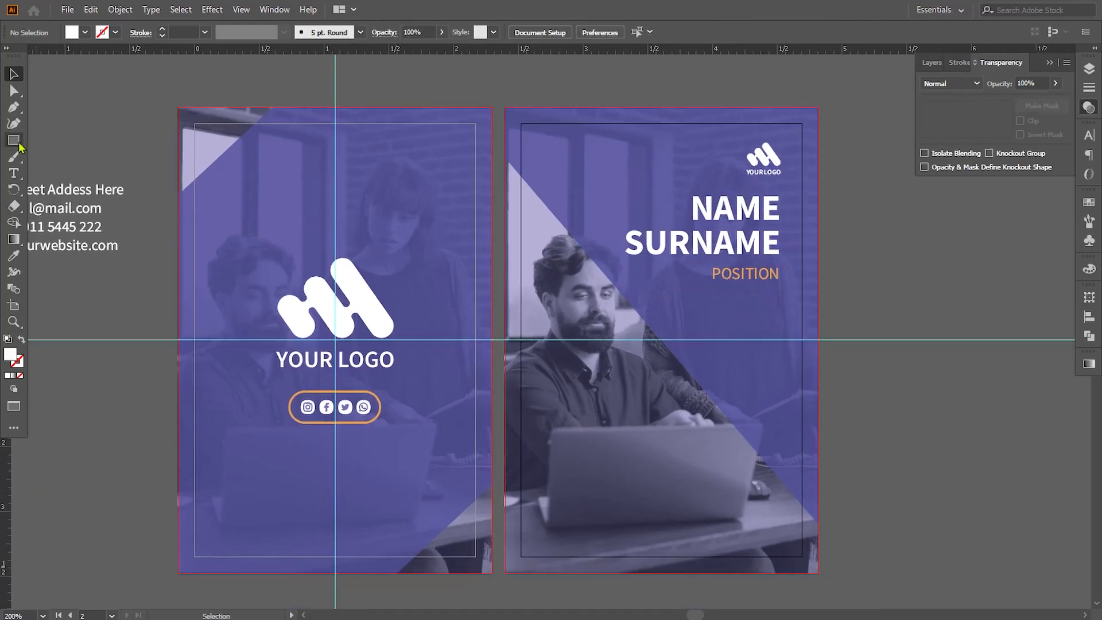
pyautogui.moveTo(15, 140); pyautogui.dragTo(57, 170)
pyautogui.moveTo(605, 144); pyautogui.dragTo(437, 156)
pyautogui.moveTo(727, 161); pyautogui.dragTo(733, 166)
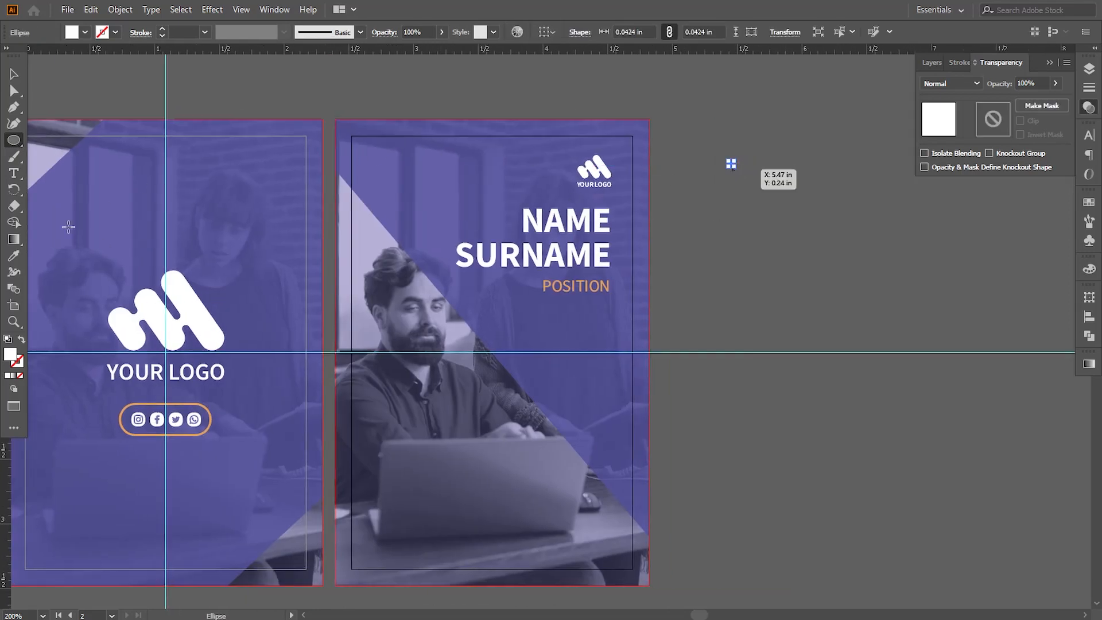
pyautogui.press('i')
pyautogui.click(555, 285)
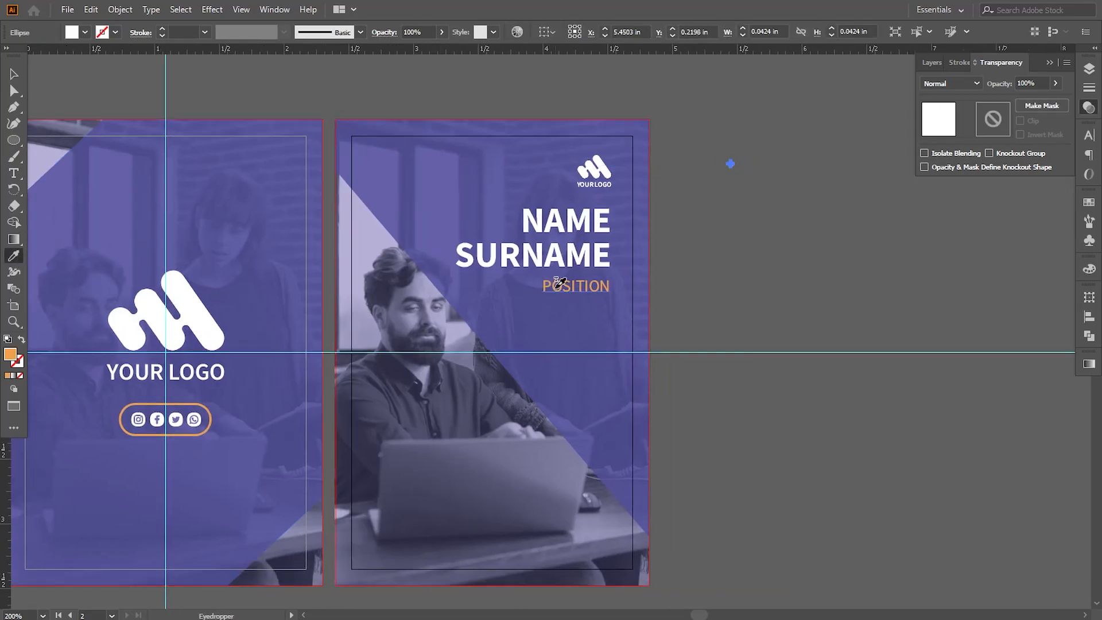
pyautogui.click(14, 74)
pyautogui.click(807, 222)
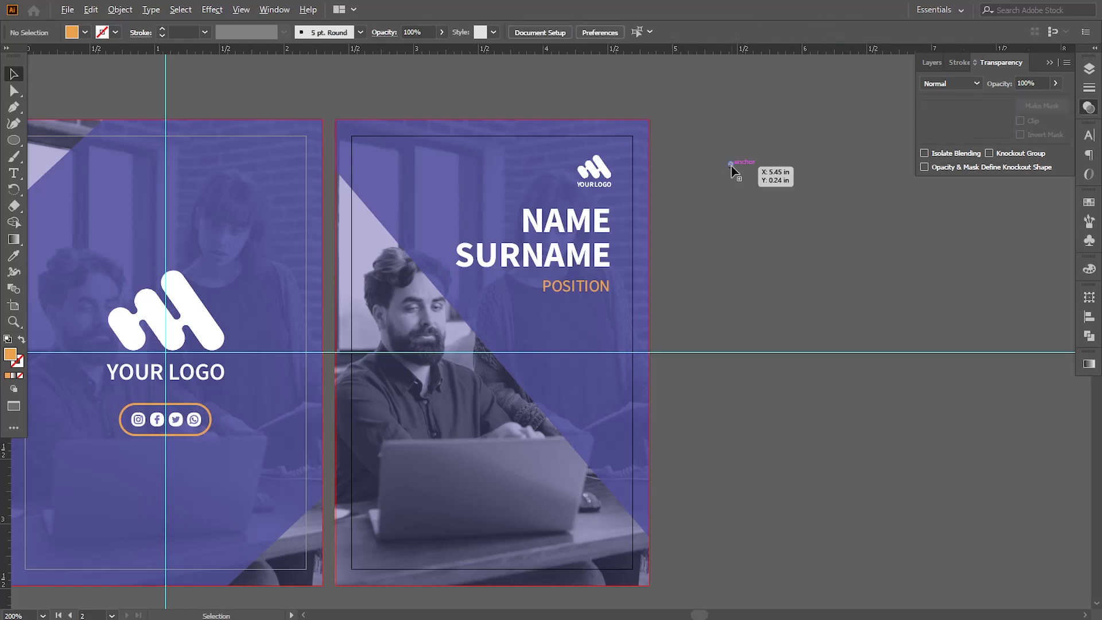
# Duplicate the orange dot into a column of eight and repeat that column leftwards about every 0.1 in to form nine columns
pyautogui.moveTo(731, 164); pyautogui.dragTo(730, 179)
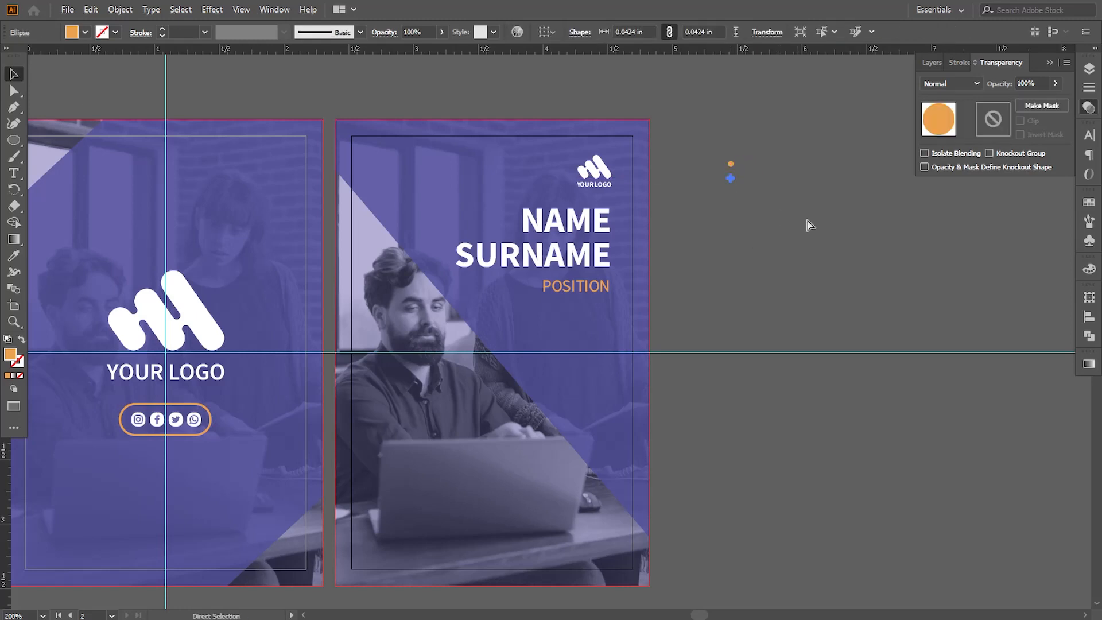
pyautogui.moveTo(778, 149); pyautogui.dragTo(721, 249)
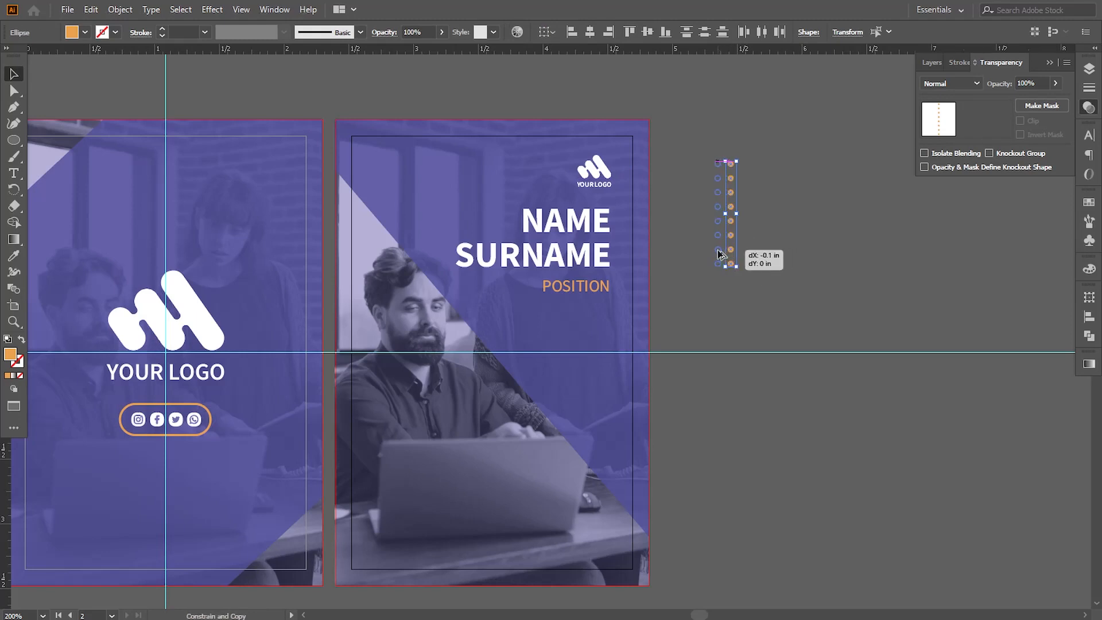
pyautogui.moveTo(718, 250); pyautogui.dragTo(718, 251)
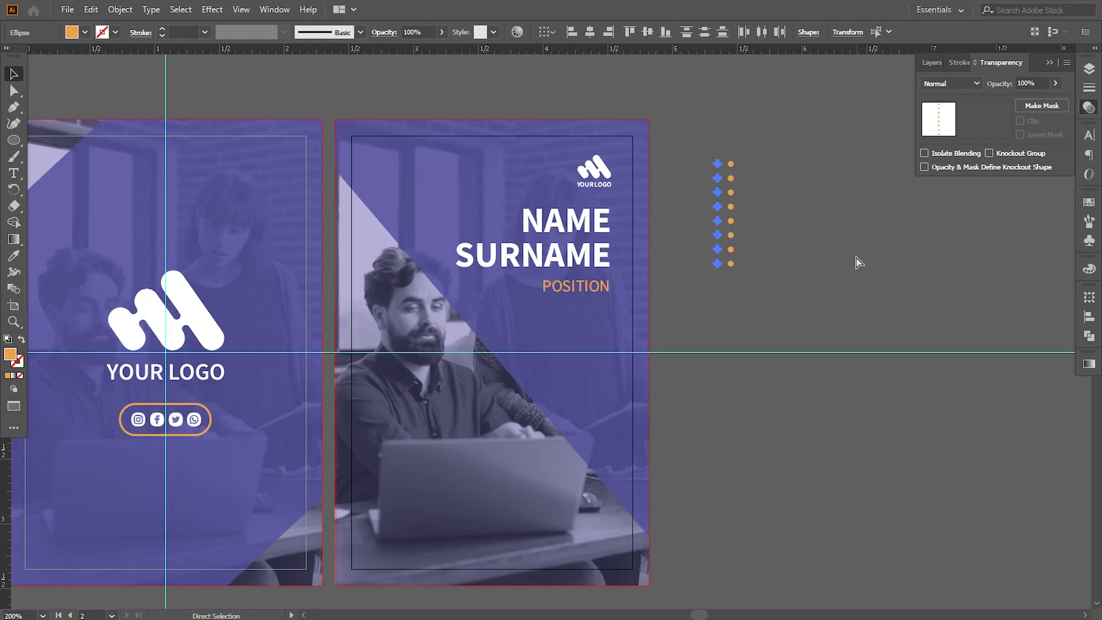
pyautogui.hotkey('ctrl', 'd')
pyautogui.hotkey('ctrl', 'd')
pyautogui.hotkey('ctrl', 'd')
pyautogui.hotkey('ctrl', 'd')
pyautogui.hotkey('ctrl', 'd')
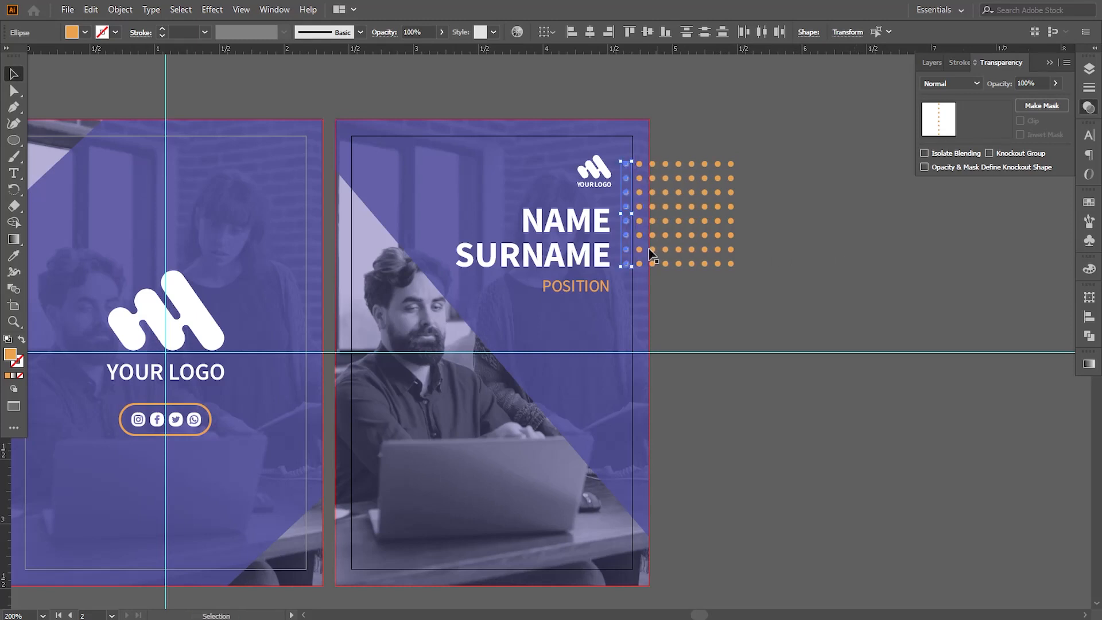
# Select the whole dot grid, move it right so it lies clear of the second artboard, and deselect it
pyautogui.keyDown('shift'); pyautogui.click(639, 264); pyautogui.keyUp('shift')
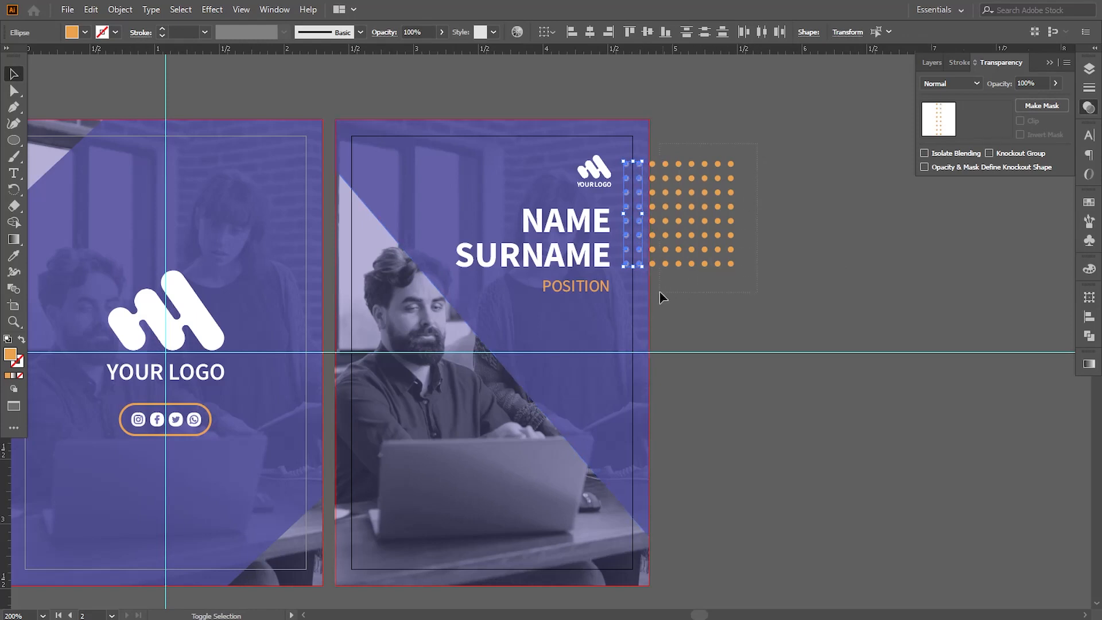
pyautogui.moveTo(691, 249); pyautogui.dragTo(764, 243)
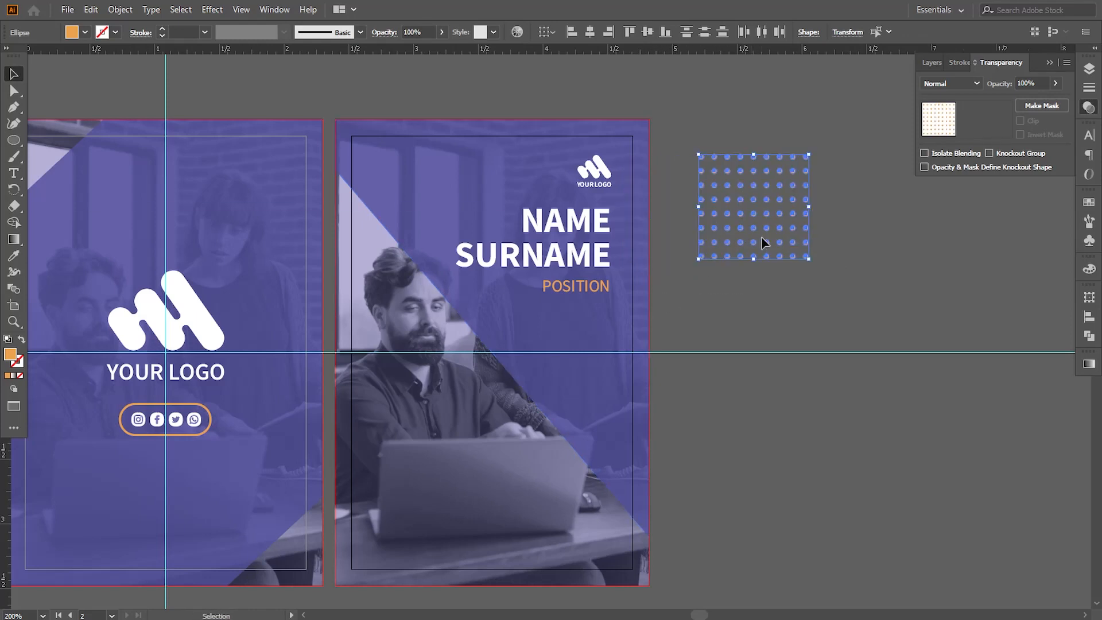
pyautogui.click(766, 298)
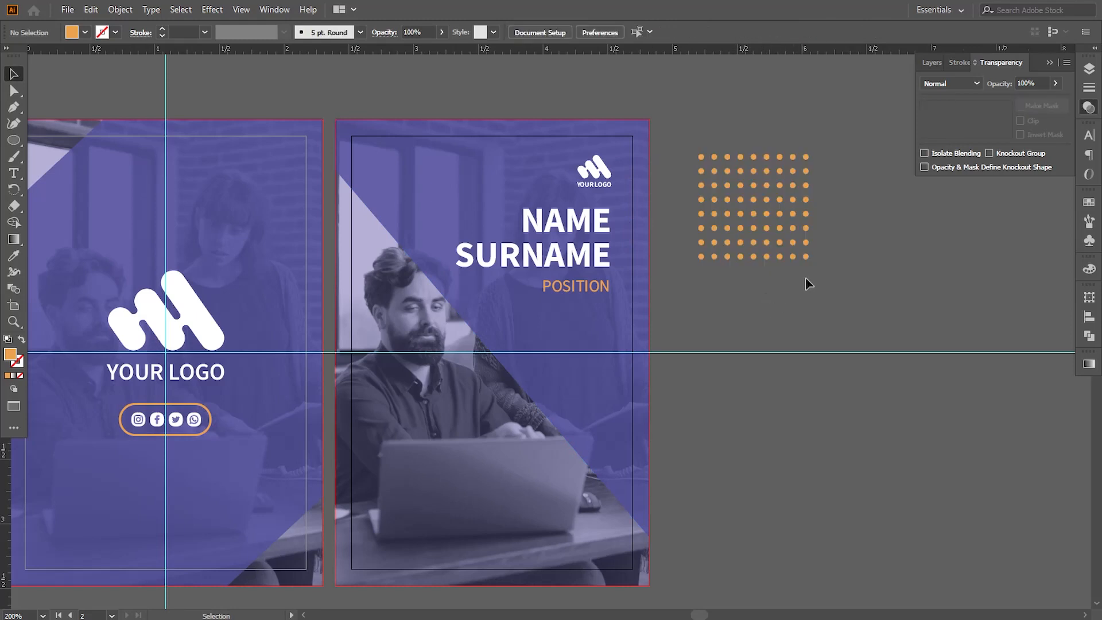
# Delete the dots along the grid's diagonal, from the second-last dot of the lowest row up to the upper-left corner
pyautogui.click(792, 256)
pyautogui.press('Delete')
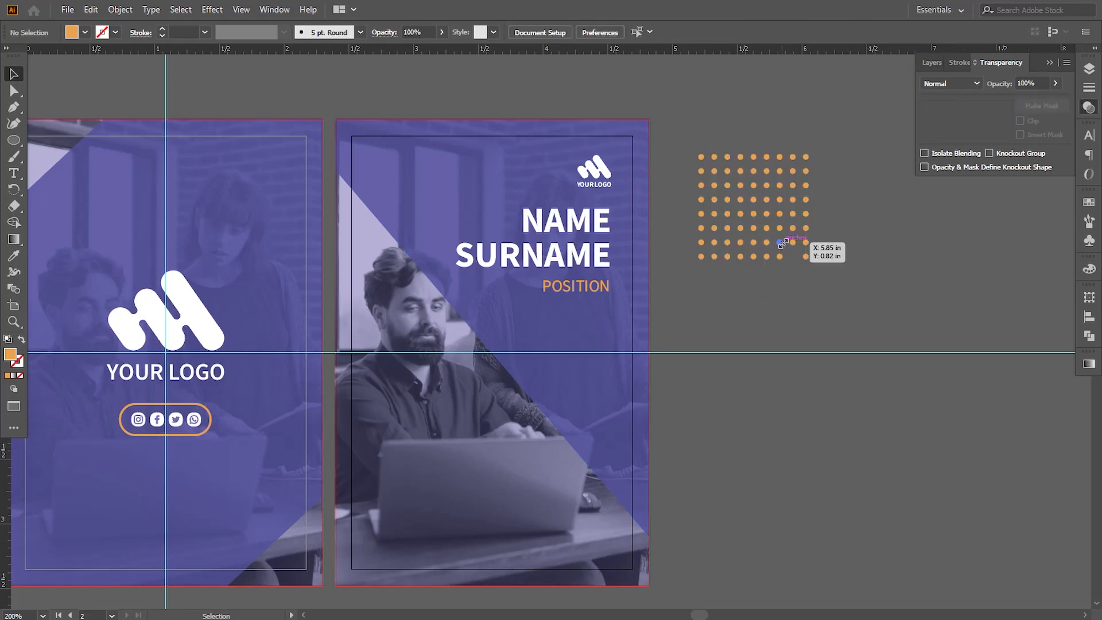
pyautogui.click(780, 243)
pyautogui.press('Delete')
pyautogui.click(767, 227)
pyautogui.press('Delete')
pyautogui.click(753, 214)
pyautogui.press('Delete')
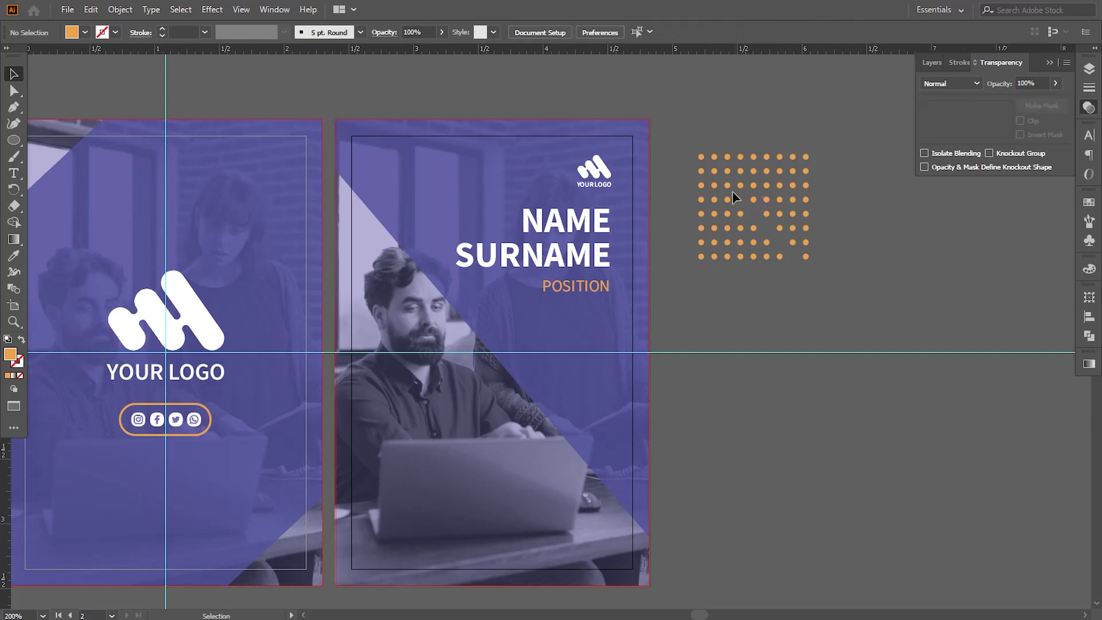
pyautogui.click(741, 199)
pyautogui.press('Delete')
pyautogui.click(714, 171)
pyautogui.press('Delete')
pyautogui.click(701, 157)
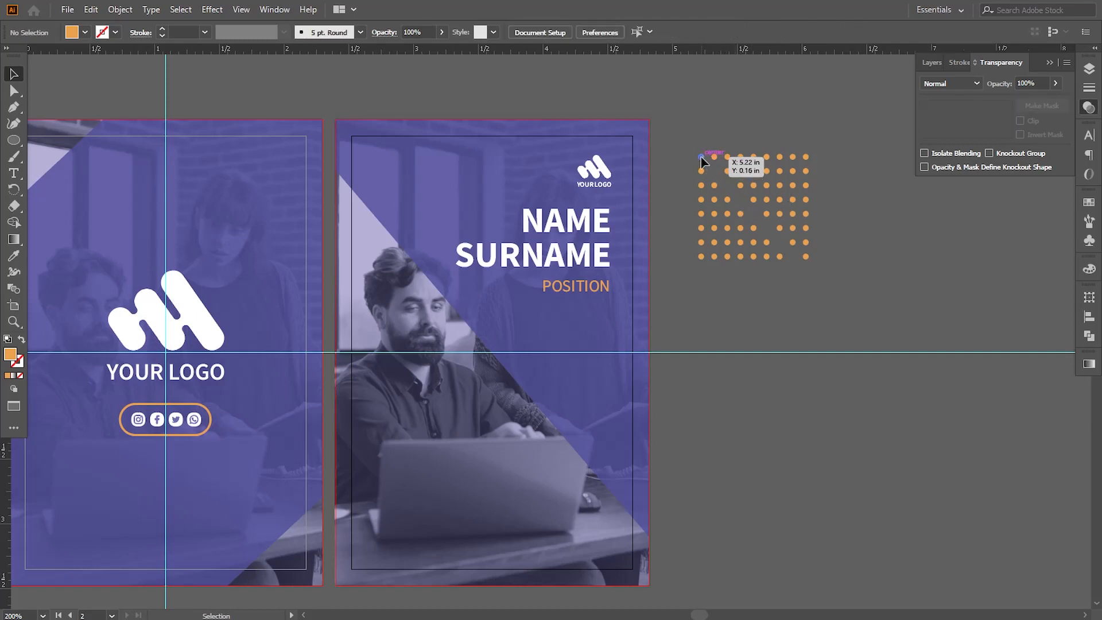
pyautogui.press('Delete')
# Delete the remaining dots below the diagonal and group the upper-right triangle of dots
pyautogui.press('Delete')
pyautogui.moveTo(715, 281); pyautogui.dragTo(839, 291)
pyautogui.press('Delete')
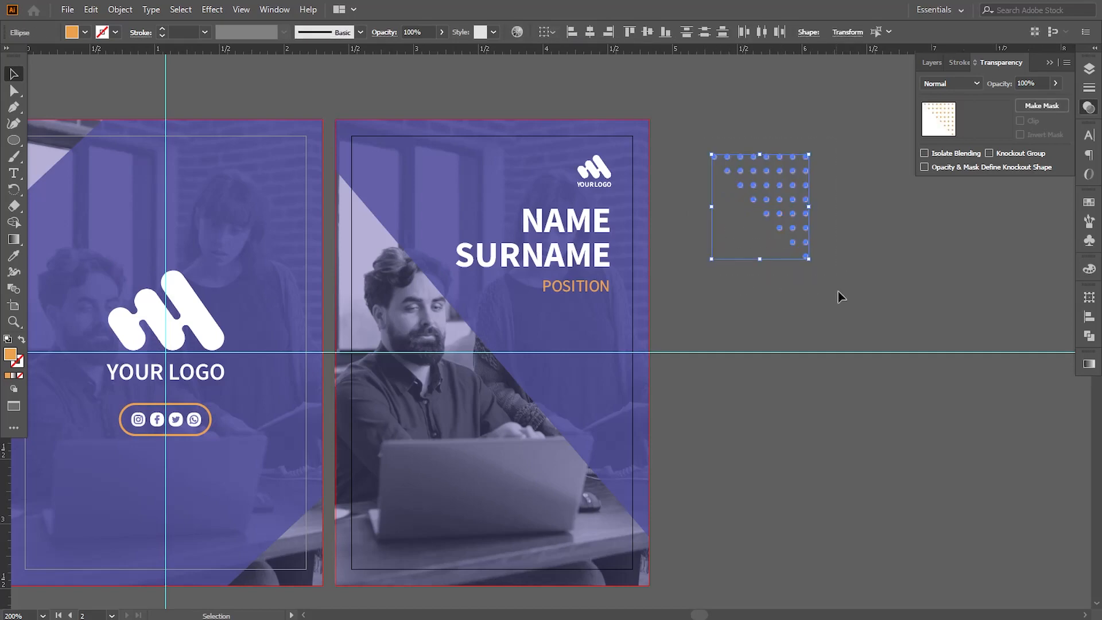
pyautogui.click(120, 9)
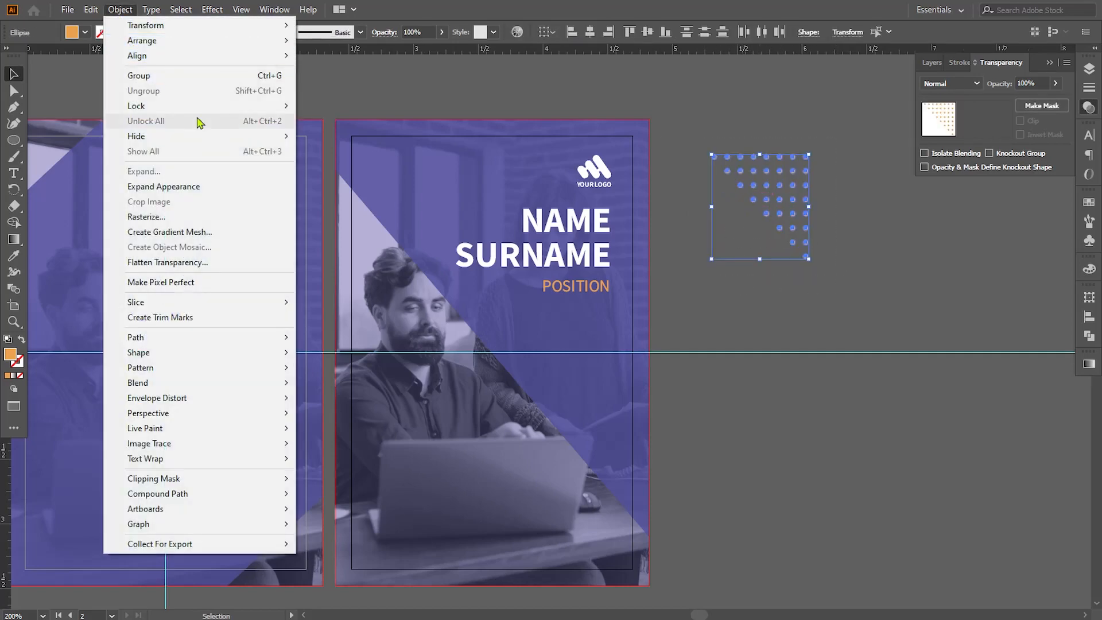
pyautogui.click(140, 77)
# Move the dot triangle to the second artboard's upper left, scale it to about 0.45 × 0.49 in and deselect it
pyautogui.moveTo(763, 211); pyautogui.dragTo(410, 165)
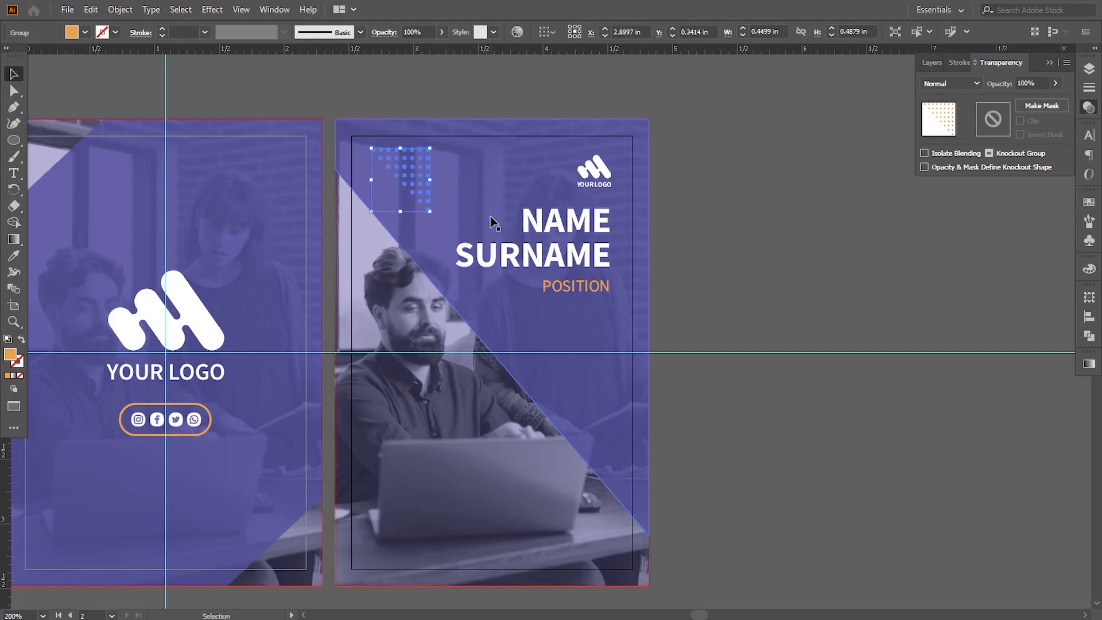
pyautogui.moveTo(429, 212); pyautogui.dragTo(432, 216)
pyautogui.click(722, 258)
# Draw a thin upright orange rectangle about 0.02 × 0.12 in just outside the second artboard's right edge
pyautogui.moveTo(637, 272); pyautogui.dragTo(651, 275)
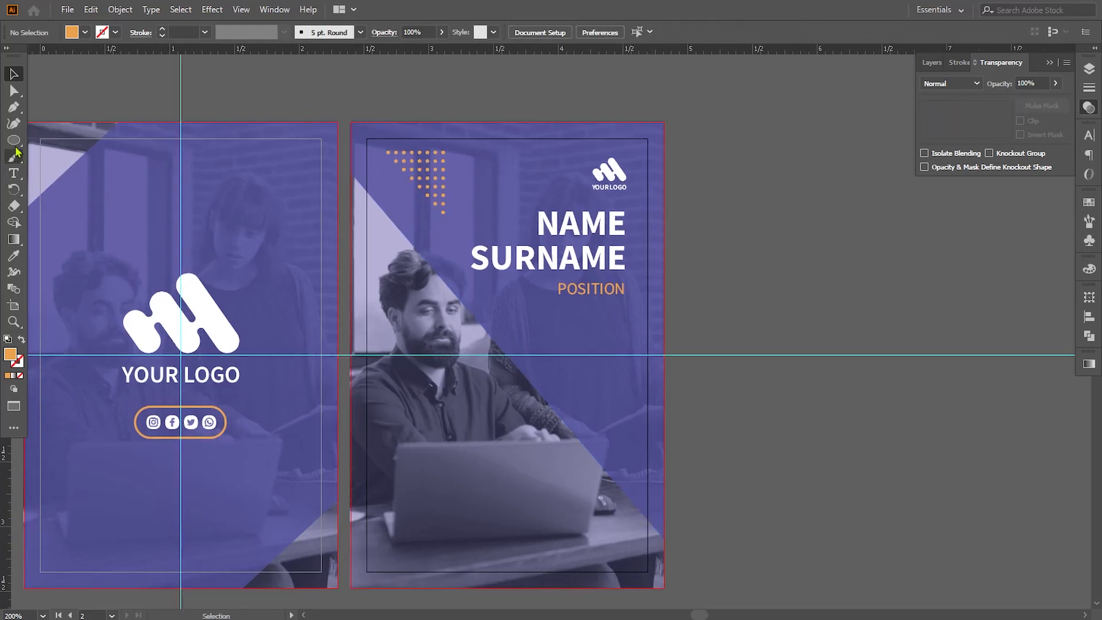
pyautogui.moveTo(13, 140); pyautogui.dragTo(55, 140)
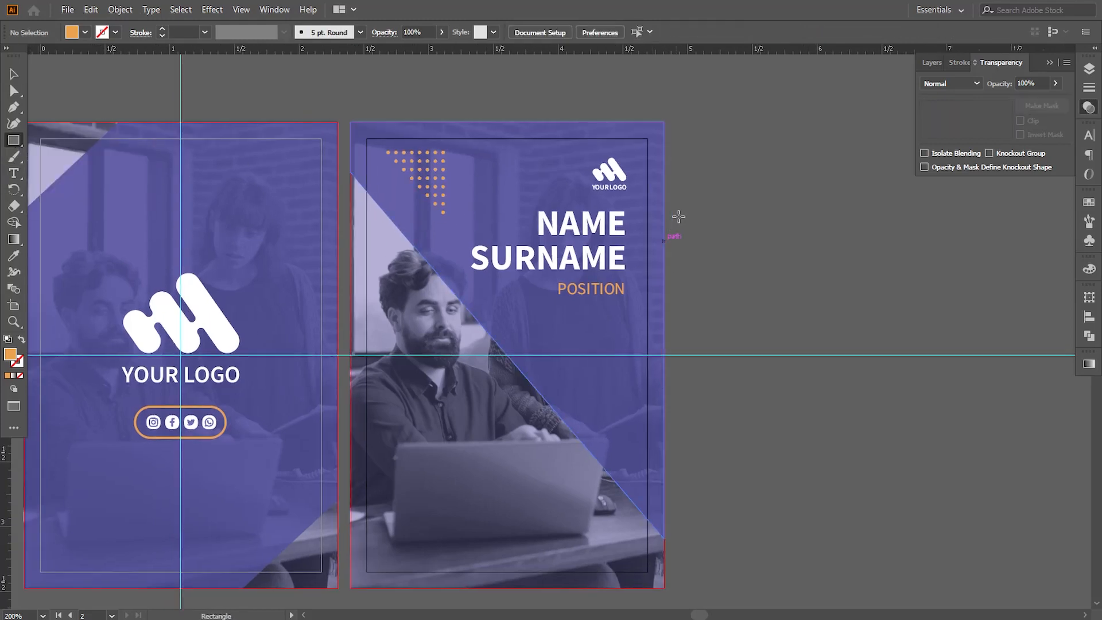
pyautogui.moveTo(680, 216); pyautogui.dragTo(682, 231)
pyautogui.press('v')
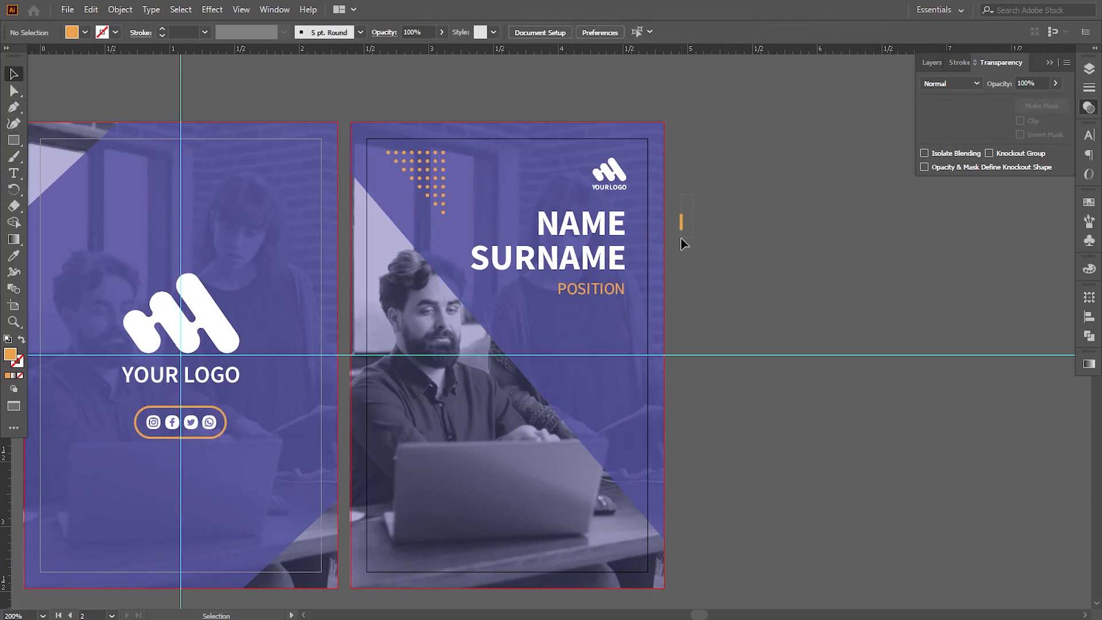
# Paste a copy of the thin orange rectangle in front of it and rotate the copy 90° to form a plus sign
pyautogui.click(120, 10)
pyautogui.moveTo(98, 14)
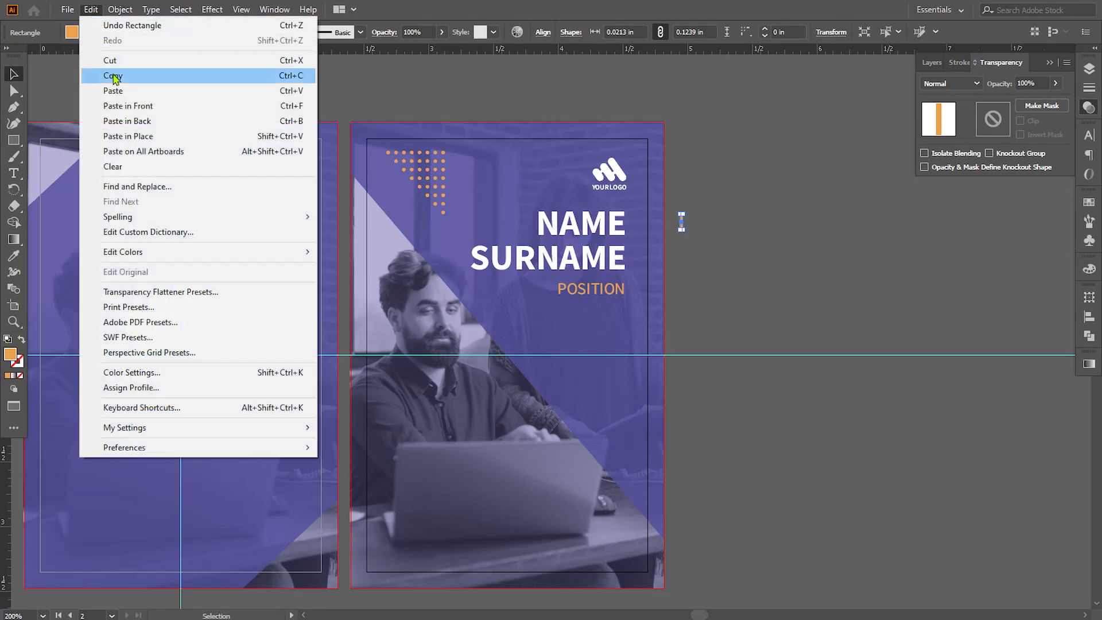
pyautogui.click(112, 76)
pyautogui.click(90, 10)
pyautogui.click(123, 105)
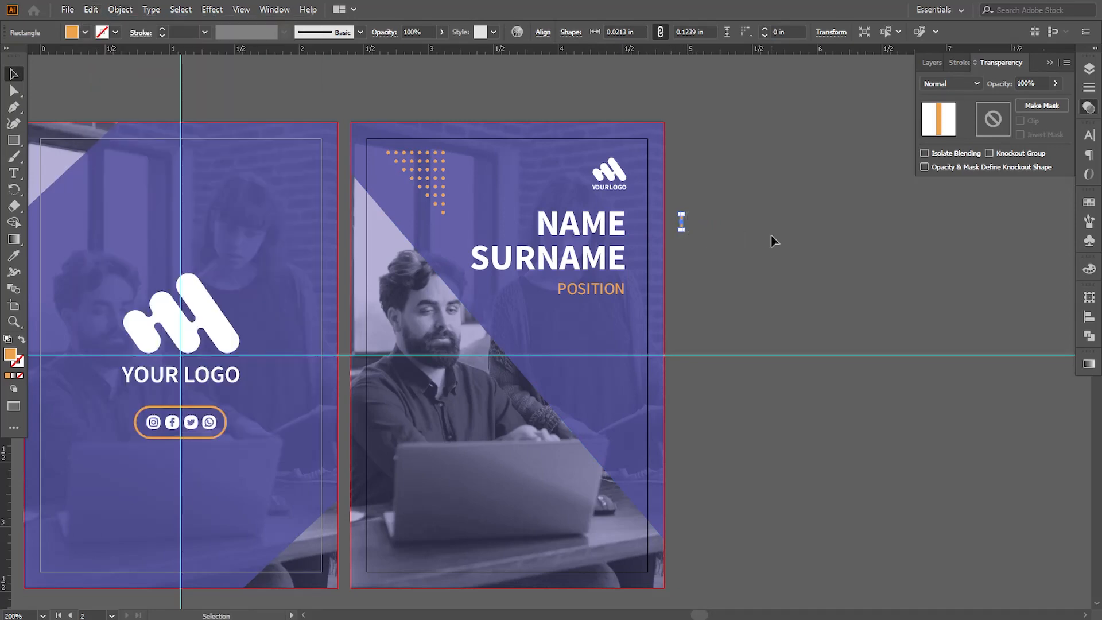
pyautogui.hotkey('ctrl', '=')
pyautogui.moveTo(565, 296); pyautogui.dragTo(601, 366)
pyautogui.click(602, 366)
pyautogui.hotkey('ctrl', '-')
pyautogui.hotkey('ctrl', '-')
pyautogui.hotkey('ctrl', '-')
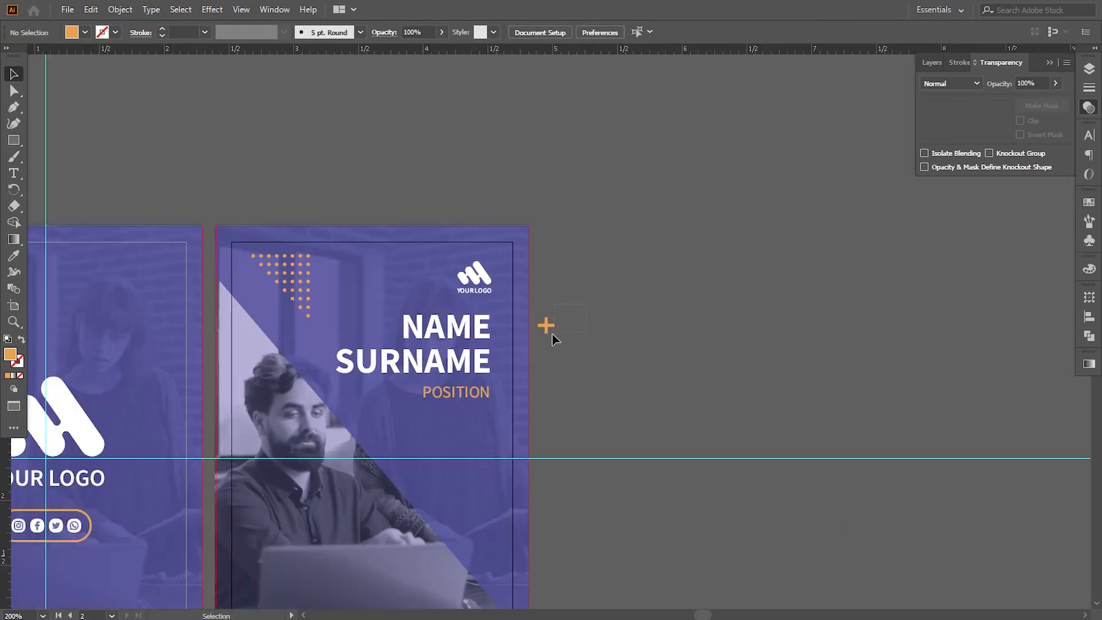
# Group the two bars of the plus sign and place it between the dot triangle and the small logo on the second artboard
pyautogui.moveTo(546, 324); pyautogui.dragTo(362, 274)
pyautogui.click(118, 10)
pyautogui.click(140, 75)
pyautogui.click(565, 334)
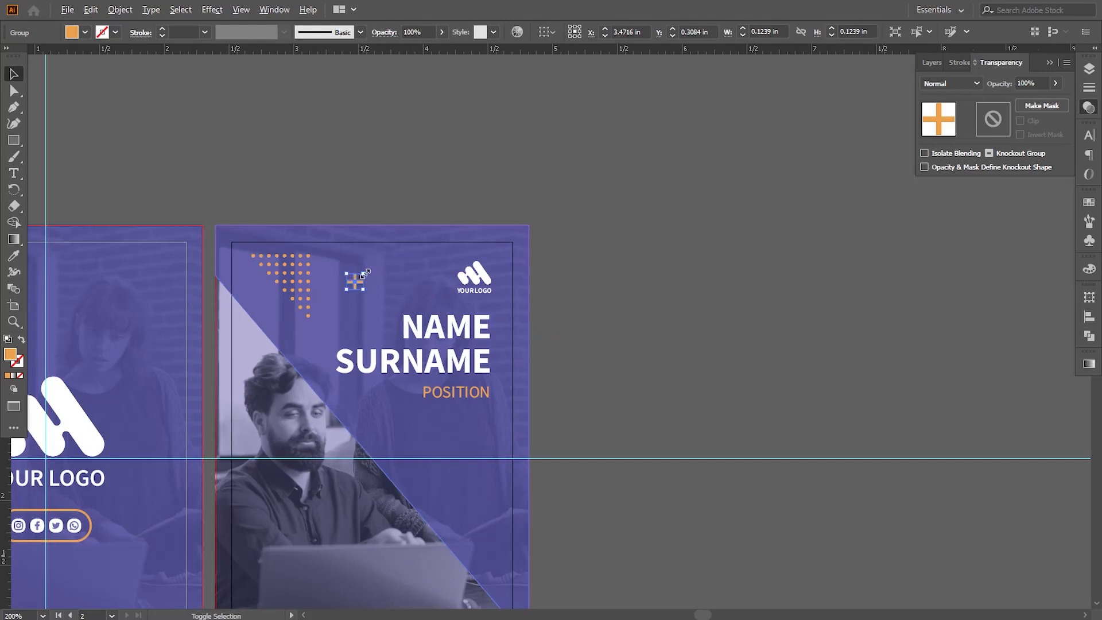
# Scale the plus sign at the second artboard's top down to about 0.08 × 0.08 in
pyautogui.hotkey('ctrl', 'z')
pyautogui.hotkey('ctrl', '=')
pyautogui.hotkey('ctrl', '=')
pyautogui.hotkey('ctrl', '=')
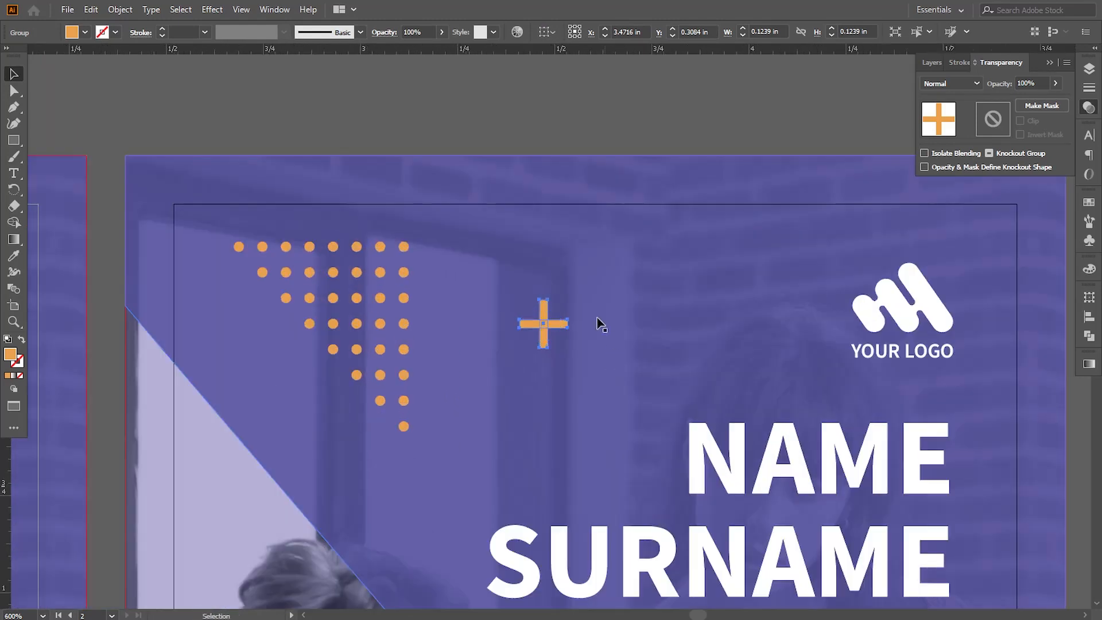
pyautogui.moveTo(567, 300); pyautogui.dragTo(559, 307)
# Recolour the plus sign white by sampling the surname text with the Eyedropper, and deselect it
pyautogui.press('i')
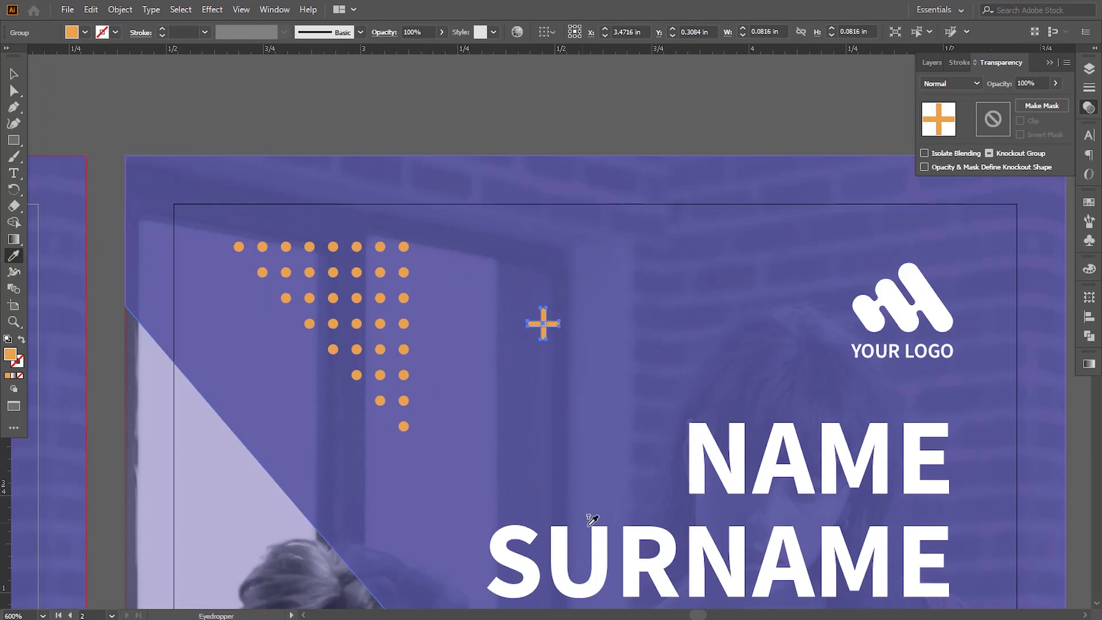
pyautogui.click(565, 559)
pyautogui.click(14, 74)
pyautogui.click(209, 120)
pyautogui.hotkey('ctrl', '-')
pyautogui.hotkey('ctrl', '-')
pyautogui.hotkey('ctrl', '-')
pyautogui.hotkey('ctrl', '-')
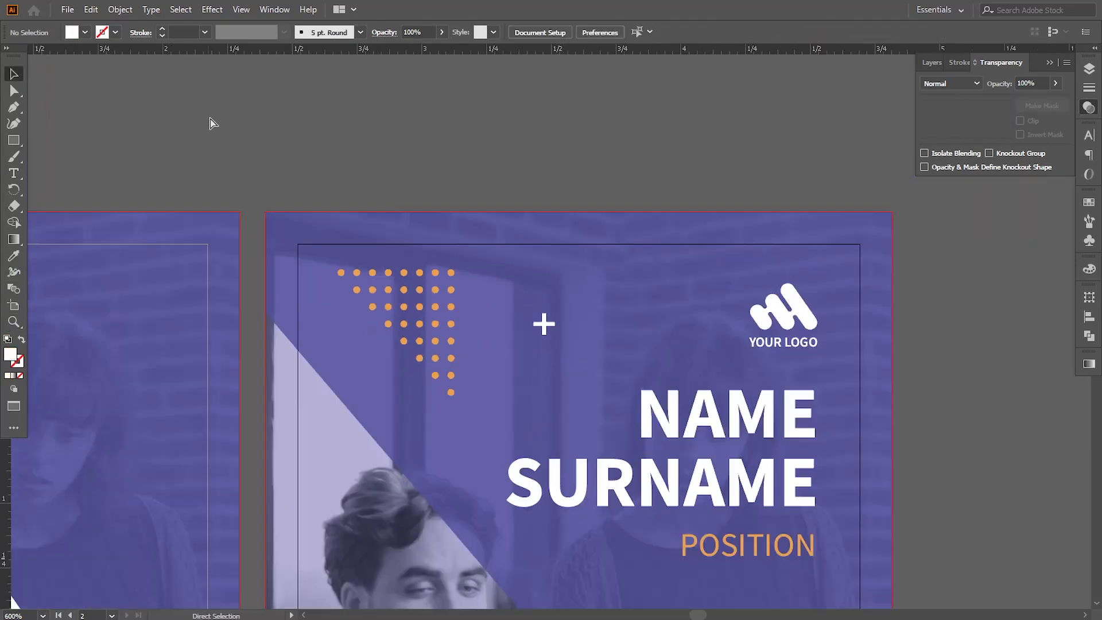
pyautogui.hotkey('ctrl', '=')
# Place copies of the white plus sign below the POSITION text and near the second artboard's bottom edge
pyautogui.moveTo(590, 388); pyautogui.dragTo(551, 270)
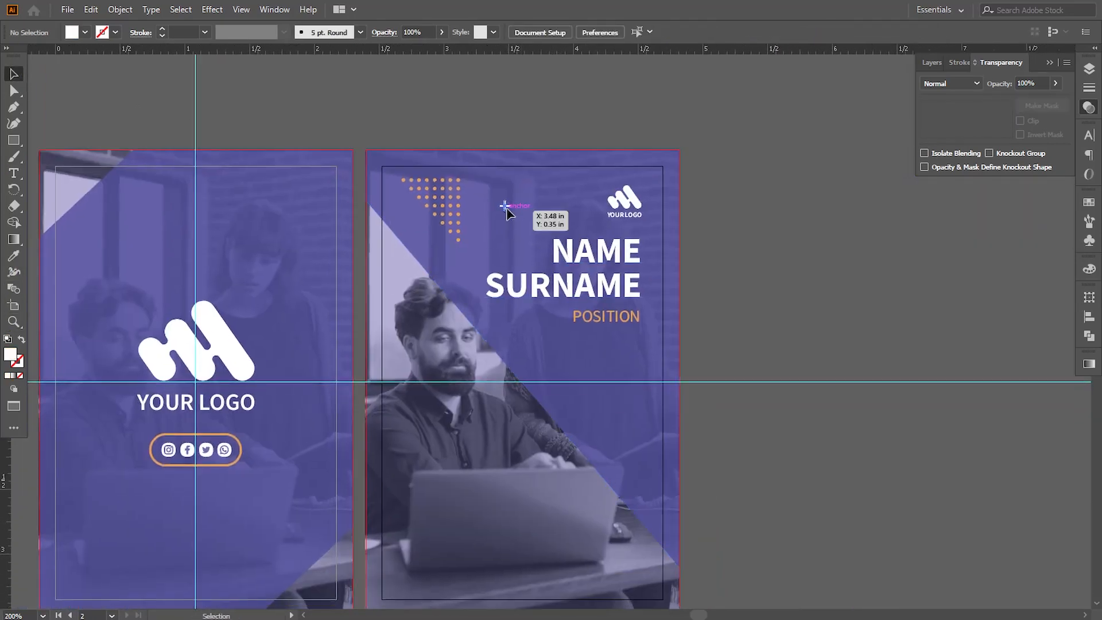
pyautogui.keyDown('alt'); pyautogui.moveTo(506, 208); pyautogui.dragTo(572, 375); pyautogui.keyUp('alt')
pyautogui.moveTo(599, 390); pyautogui.dragTo(561, 444)
pyautogui.click(667, 331)
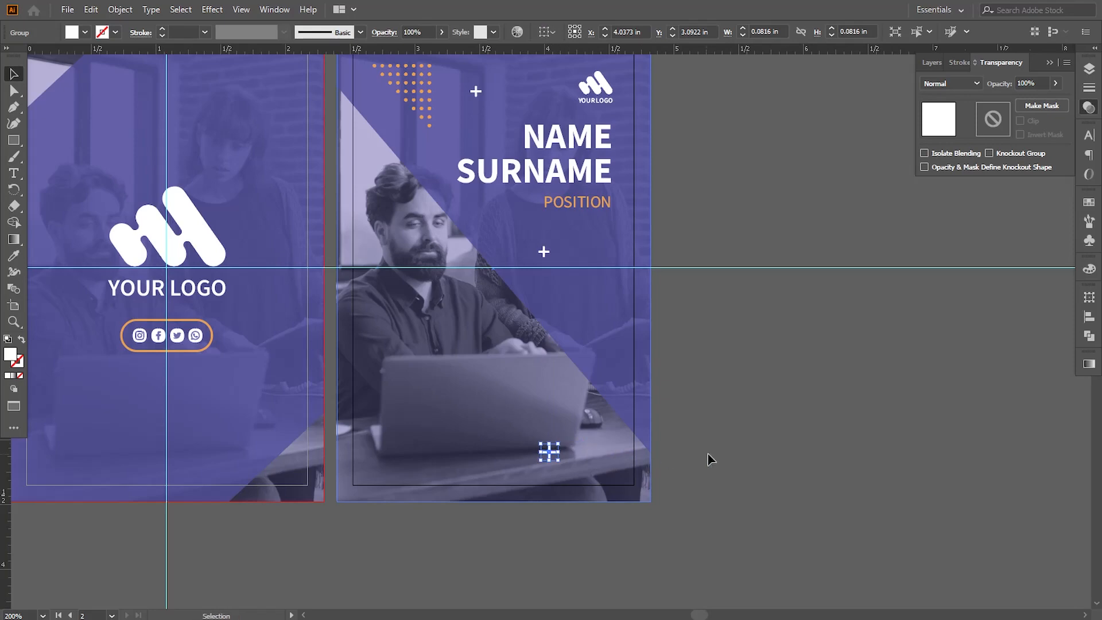
pyautogui.click(709, 457)
# Move the four-line contact details text to the second artboard's lower left and bring it in front of the artwork
pyautogui.moveTo(92, 381); pyautogui.dragTo(372, 400)
pyautogui.moveTo(120, 160); pyautogui.dragTo(687, 445)
pyautogui.rightClick(689, 446)
pyautogui.moveTo(861, 374)
pyautogui.click(947, 374)
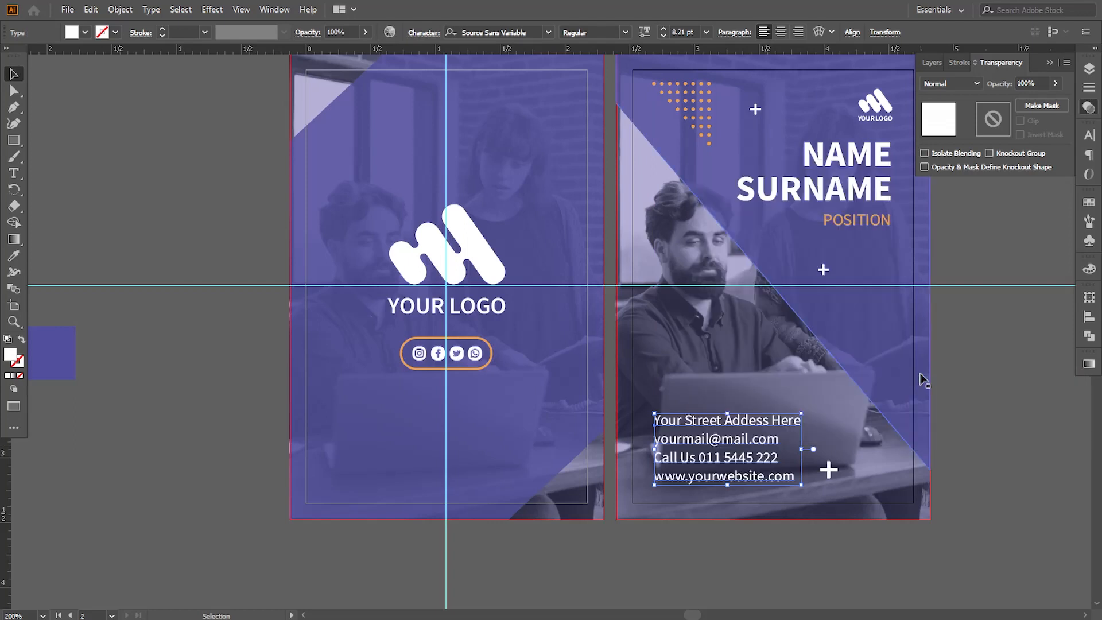
# Shift the bottom plus sign further right of the contact details and deselect it
pyautogui.click(827, 464)
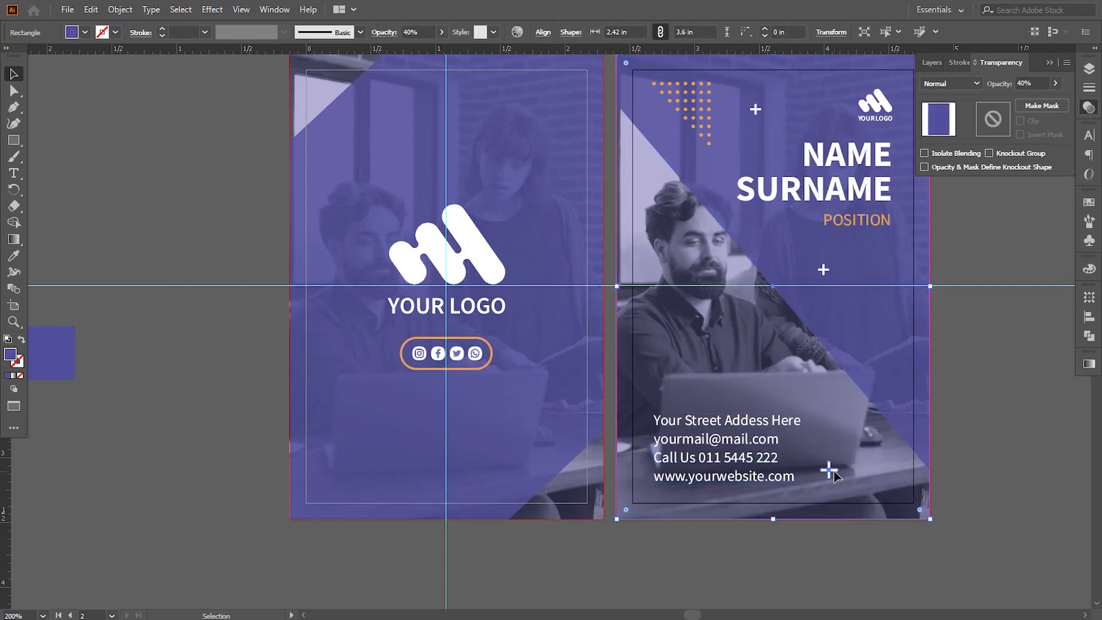
pyautogui.click(830, 469)
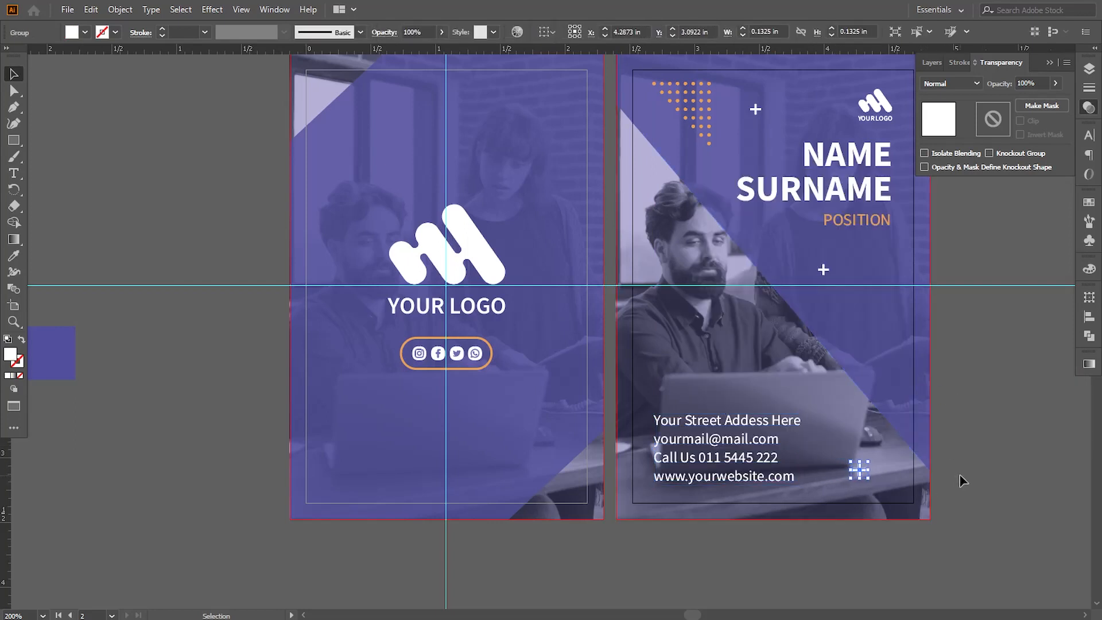
pyautogui.click(962, 481)
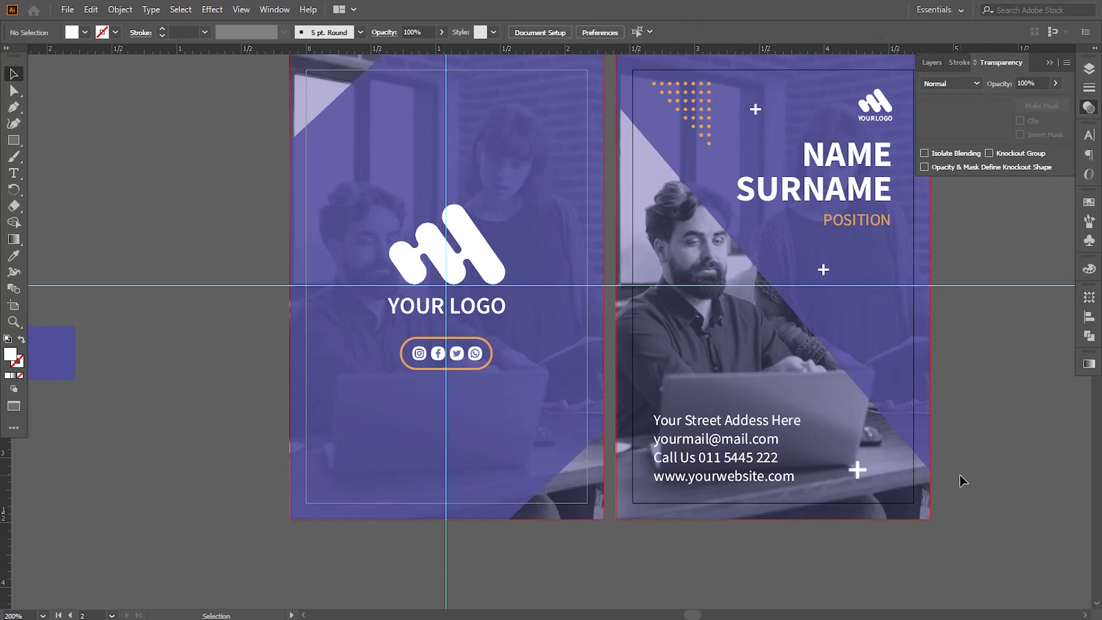
# Draw a circle about 0.09 in wide outside the second artboard with a 1 pt white stroke and no fill
pyautogui.moveTo(772, 383); pyautogui.dragTo(370, 428)
pyautogui.click(11, 142)
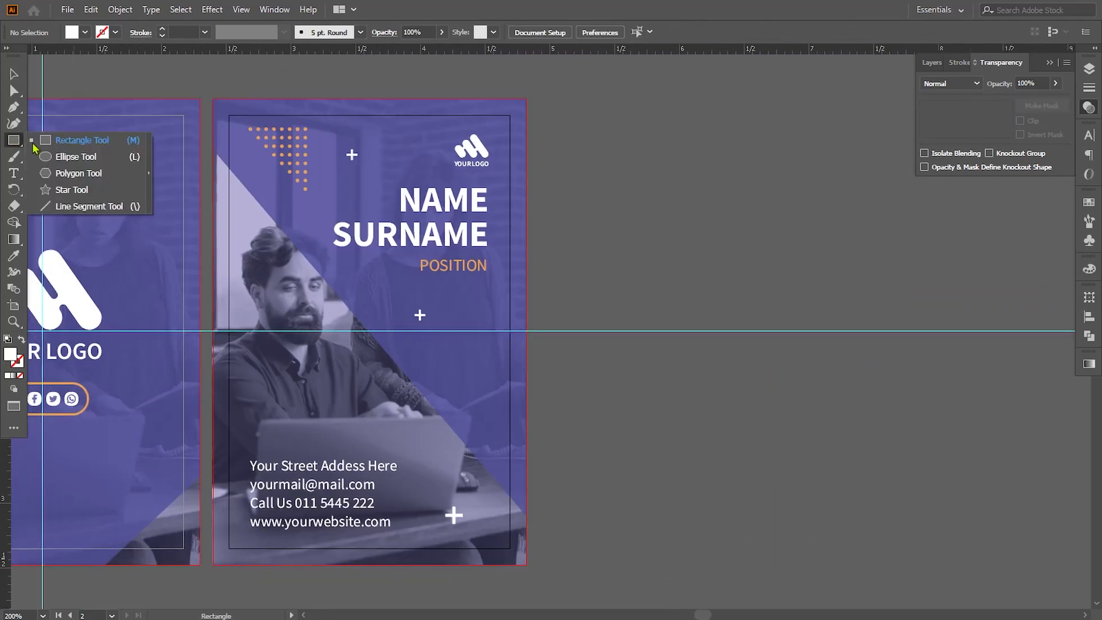
pyautogui.click(74, 155)
pyautogui.moveTo(613, 396); pyautogui.dragTo(626, 409)
pyautogui.press('v')
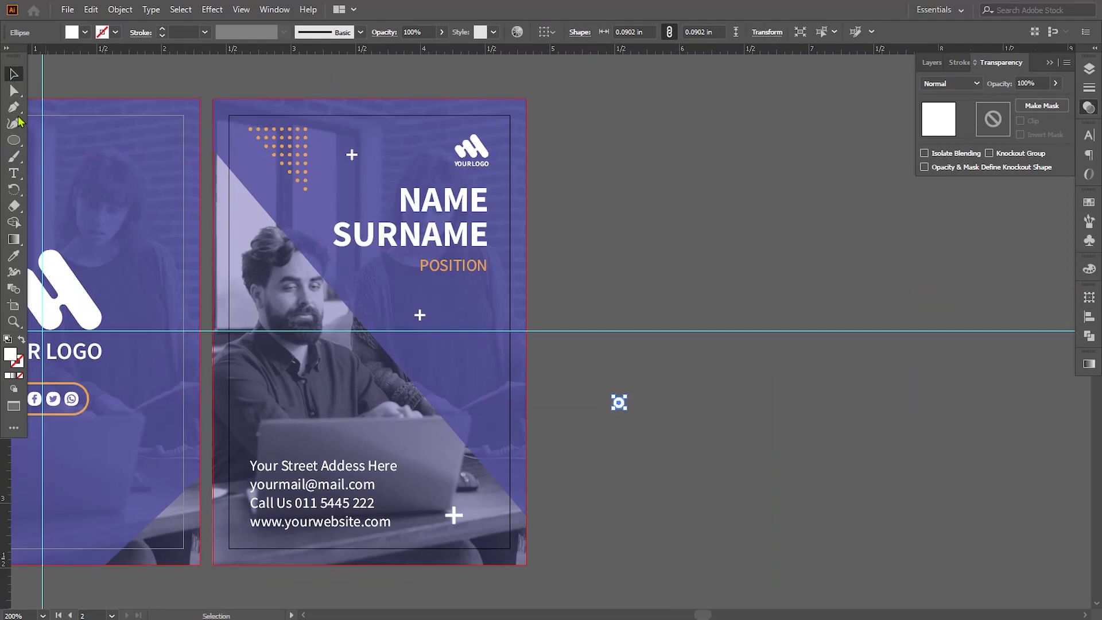
pyautogui.click(21, 340)
pyautogui.click(719, 490)
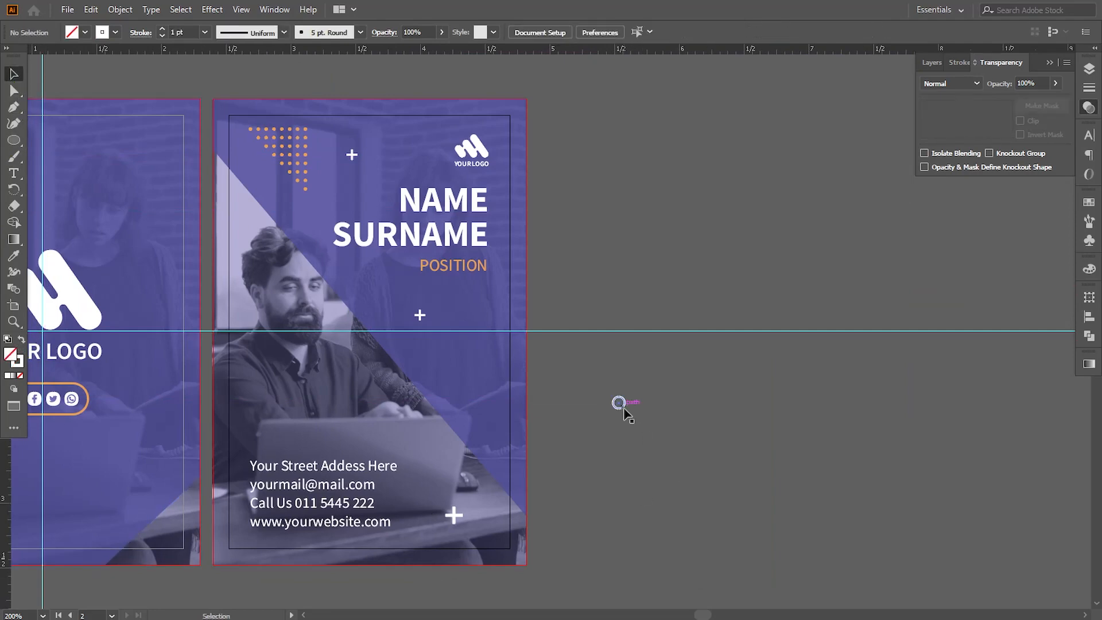
# Scale the white ring down to about 0.05 in across and deselect it
pyautogui.click(624, 408)
pyautogui.moveTo(626, 396); pyautogui.dragTo(626, 394)
pyautogui.click(681, 434)
pyautogui.hotkey('ctrl', '=')
pyautogui.hotkey('ctrl', '=')
pyautogui.hotkey('ctrl', '=')
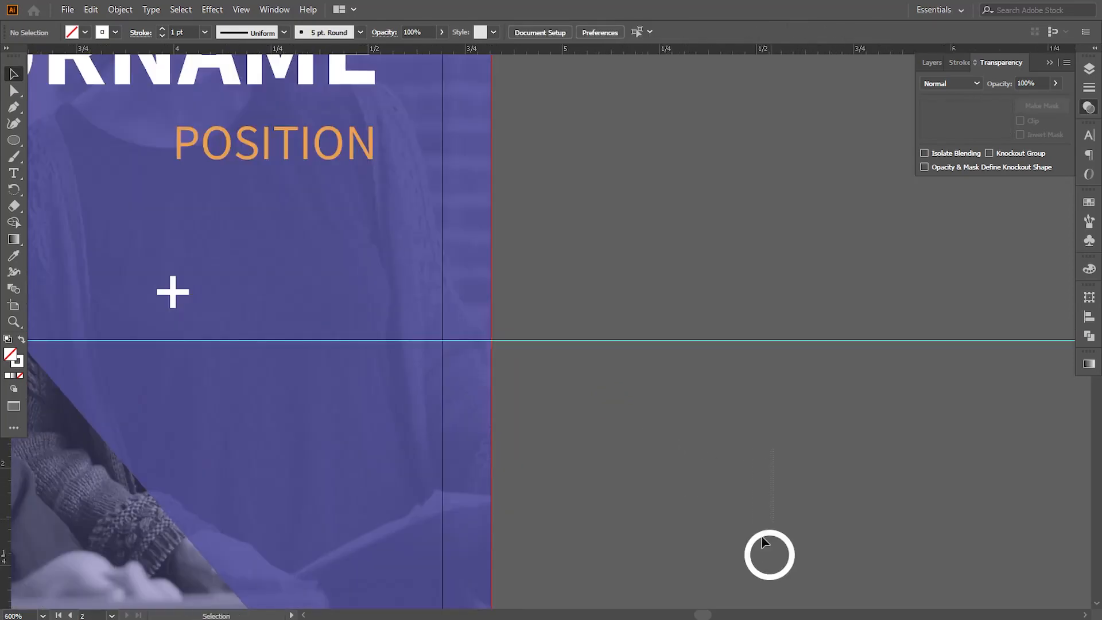
pyautogui.click(763, 537)
pyautogui.moveTo(794, 532); pyautogui.dragTo(779, 540)
pyautogui.click(808, 542)
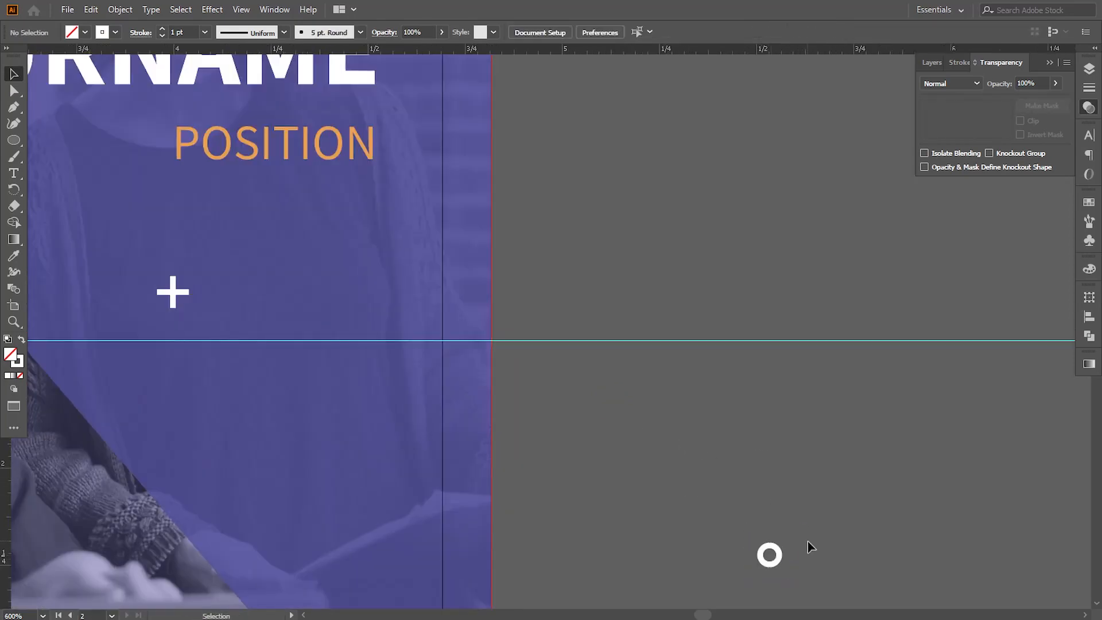
# Move the small ring onto the man's shoulder above the contact details and enlarge it to about 0.06 in
pyautogui.hotkey('ctrl', '-')
pyautogui.hotkey('ctrl', '-')
pyautogui.moveTo(665, 486); pyautogui.dragTo(852, 465)
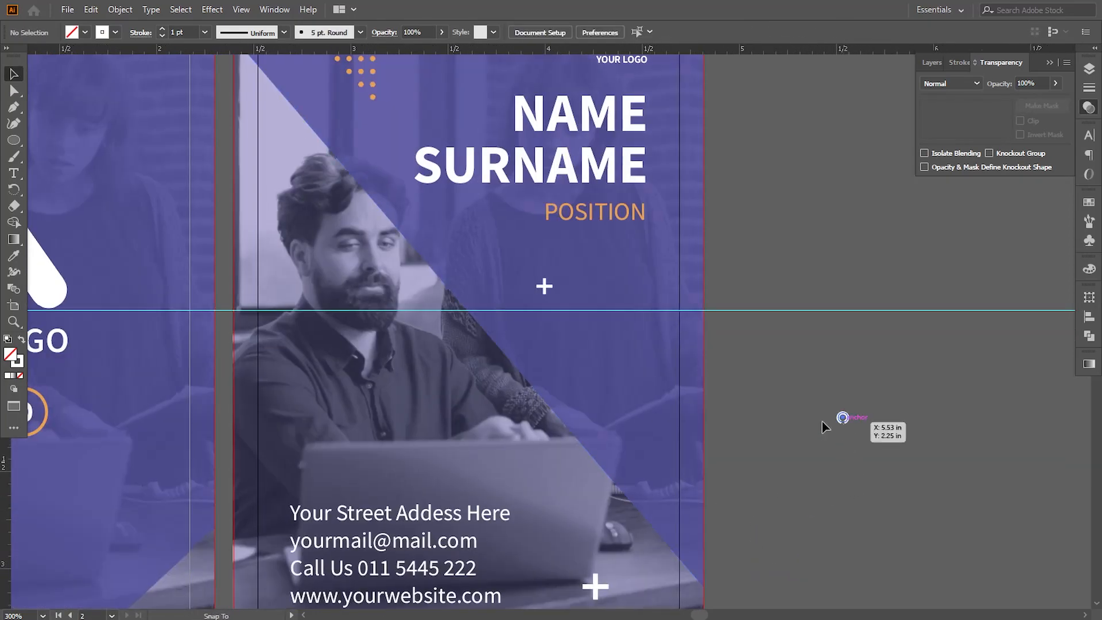
pyautogui.moveTo(824, 427); pyautogui.dragTo(273, 345)
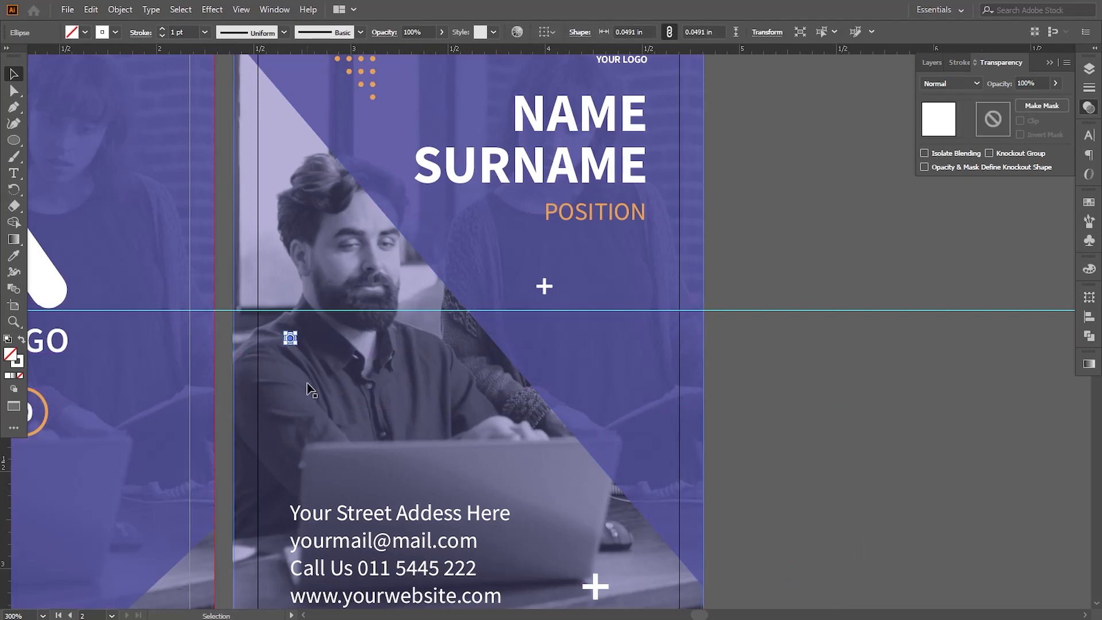
pyautogui.hotkey('ctrl', '+')
pyautogui.hotkey('ctrl', '+')
pyautogui.hotkey('ctrl', '+')
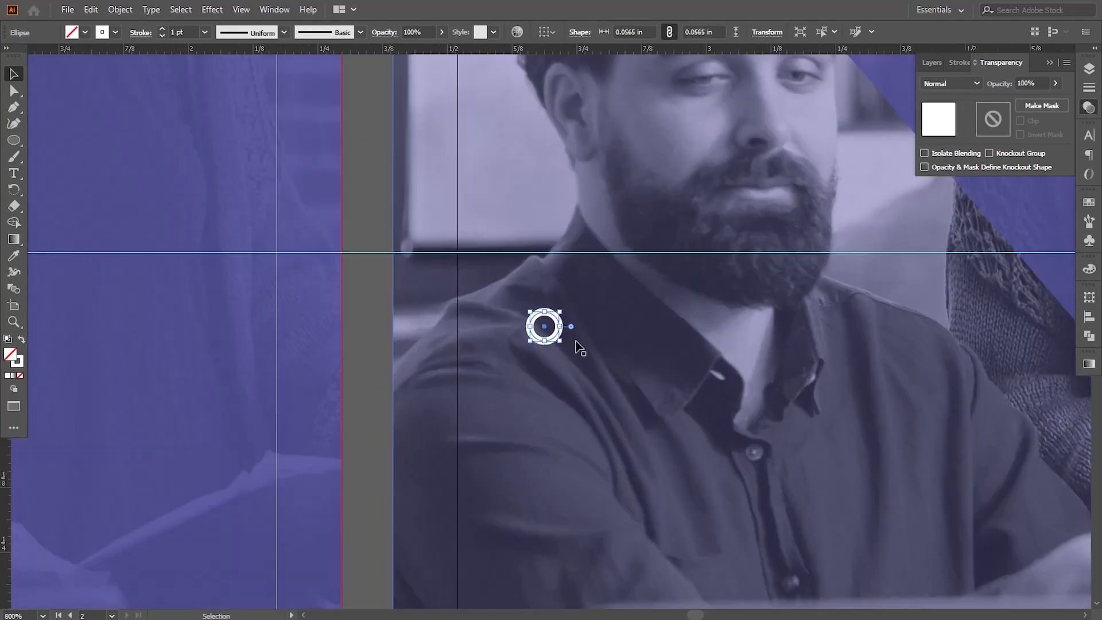
pyautogui.click(401, 395)
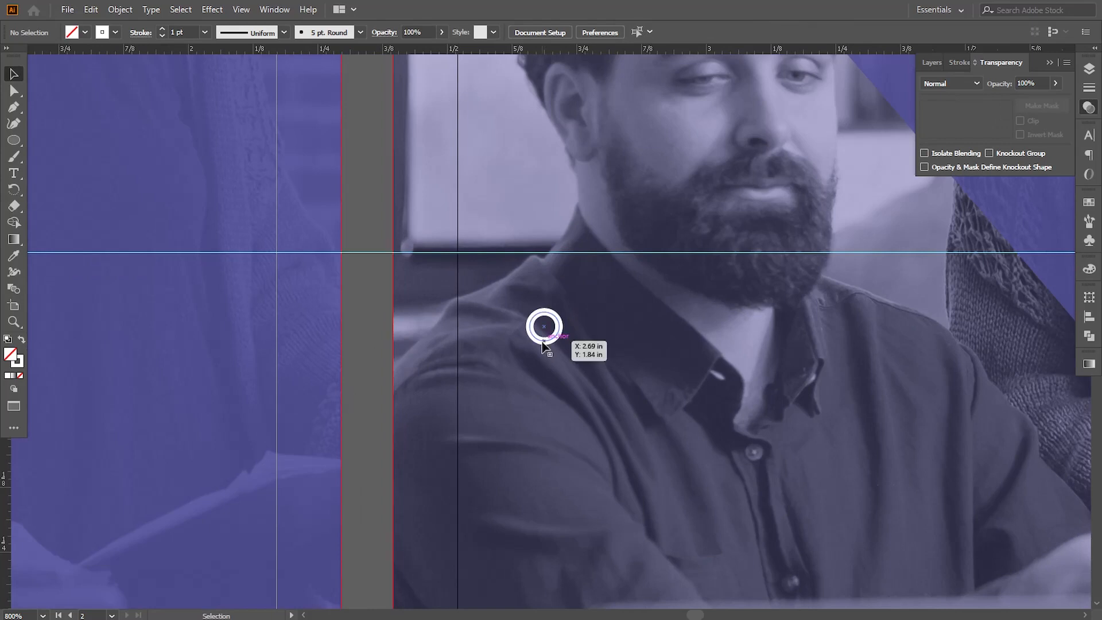
# Duplicate the small ring twice to the right to form a horizontal row of three rings
pyautogui.moveTo(550, 343); pyautogui.dragTo(605, 343)
pyautogui.click(607, 338)
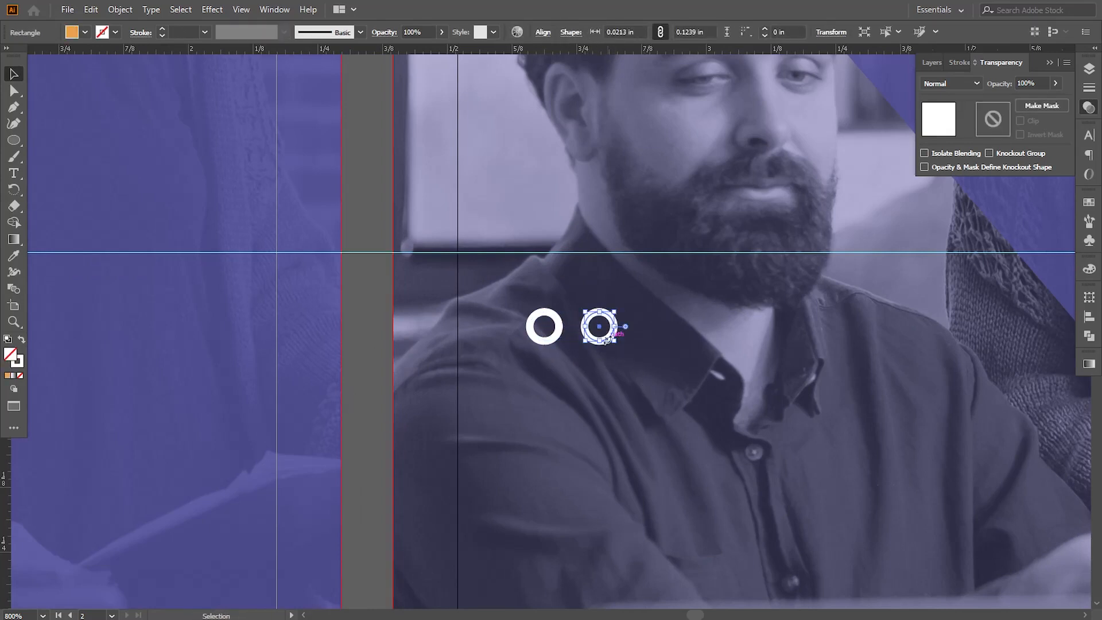
pyautogui.hotkey('ctrl', 'f')
pyautogui.click(607, 339)
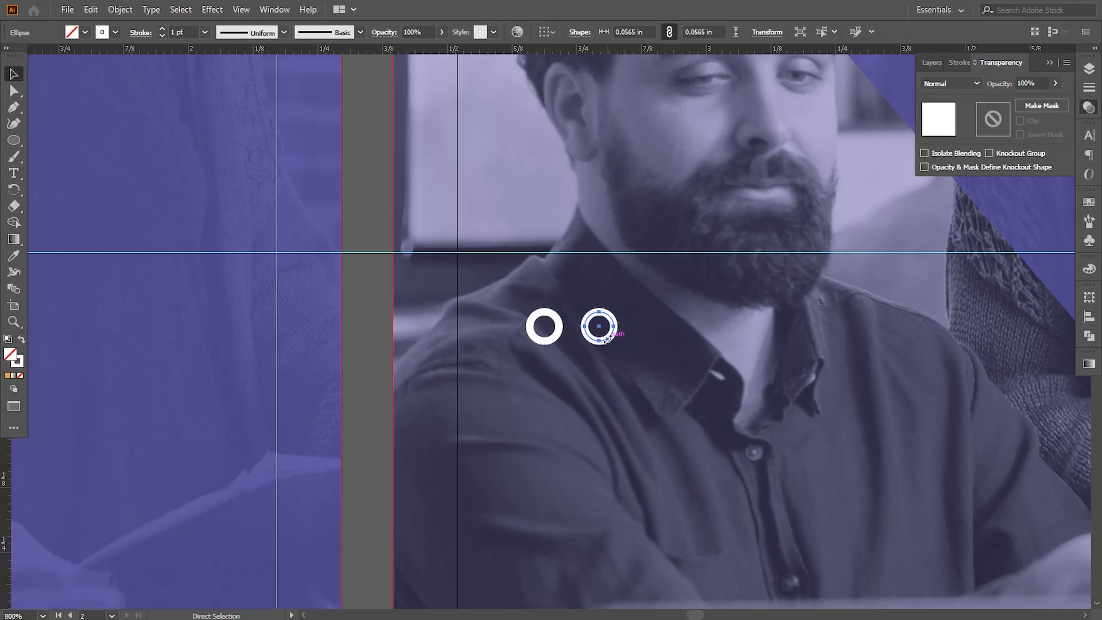
pyautogui.hotkey('ctrl', 'd')
pyautogui.hotkey('ctrl', 'alt', '0')
pyautogui.click(822, 395)
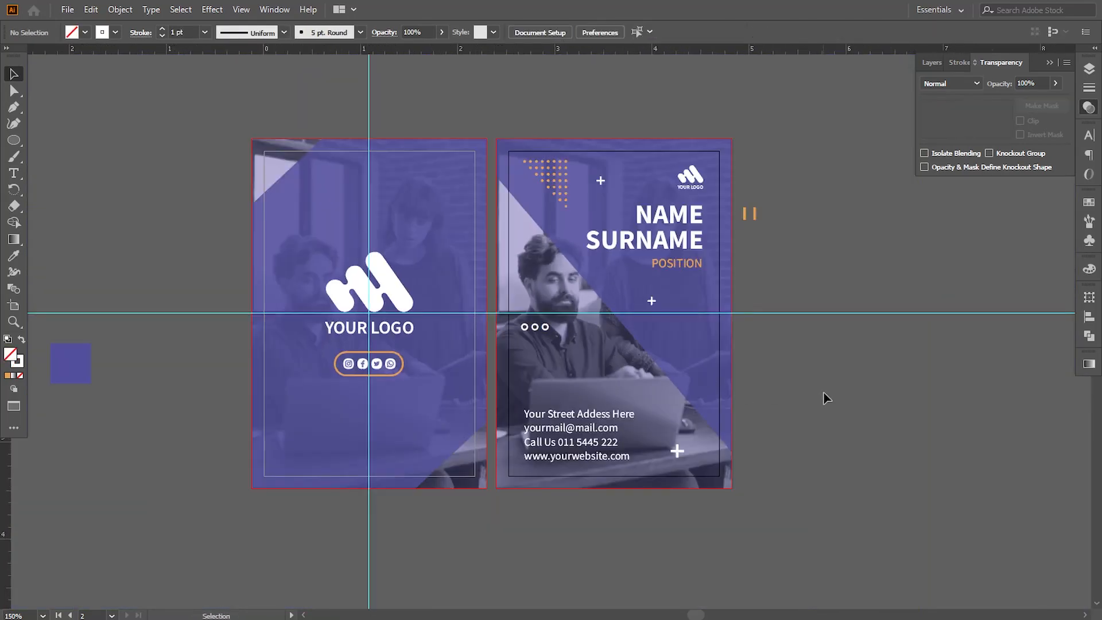
# Copy a small ring to the second artboard's right edge, enlarge it to about 0.40 in and give it a 3 pt stroke
pyautogui.moveTo(823, 395); pyautogui.dragTo(790, 402)
pyautogui.moveTo(516, 336)
pyautogui.mouseDown()
pyautogui.moveTo(699, 338)
pyautogui.moveTo(734, 374)
pyautogui.moveTo(719, 371)
pyautogui.mouseUp()
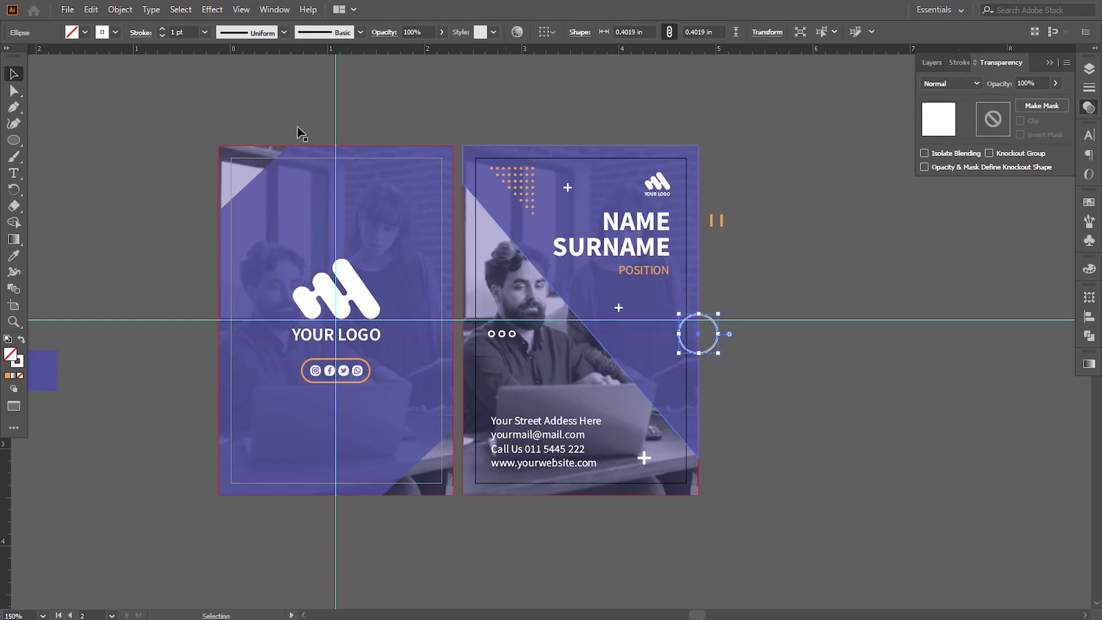
pyautogui.click(204, 32)
pyautogui.click(229, 279)
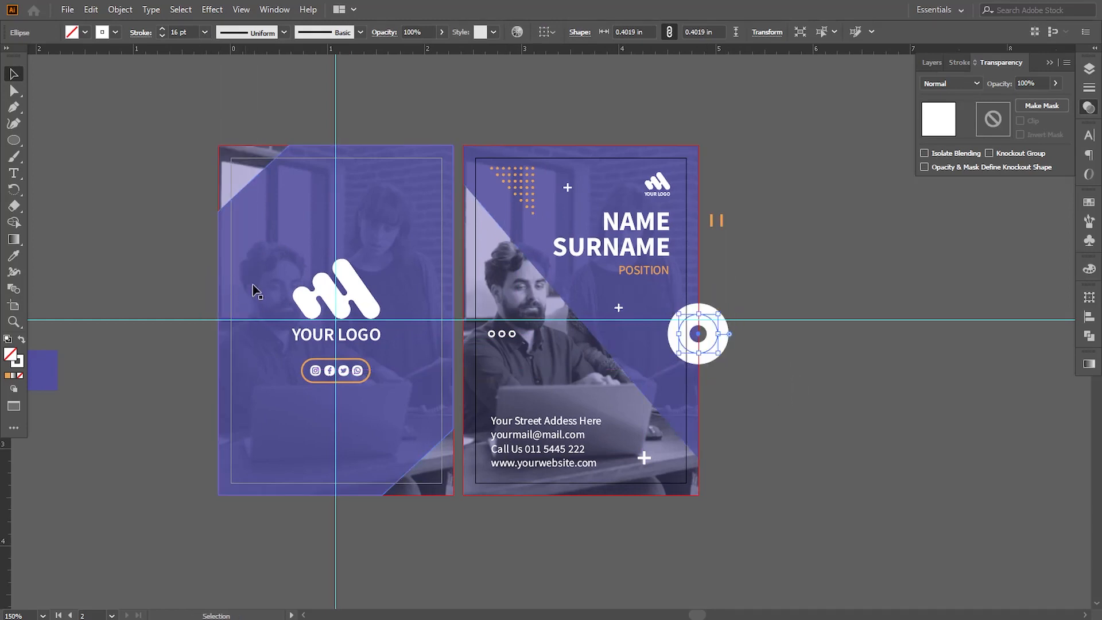
pyautogui.write('7')
pyautogui.press('Return')
pyautogui.click(740, 390)
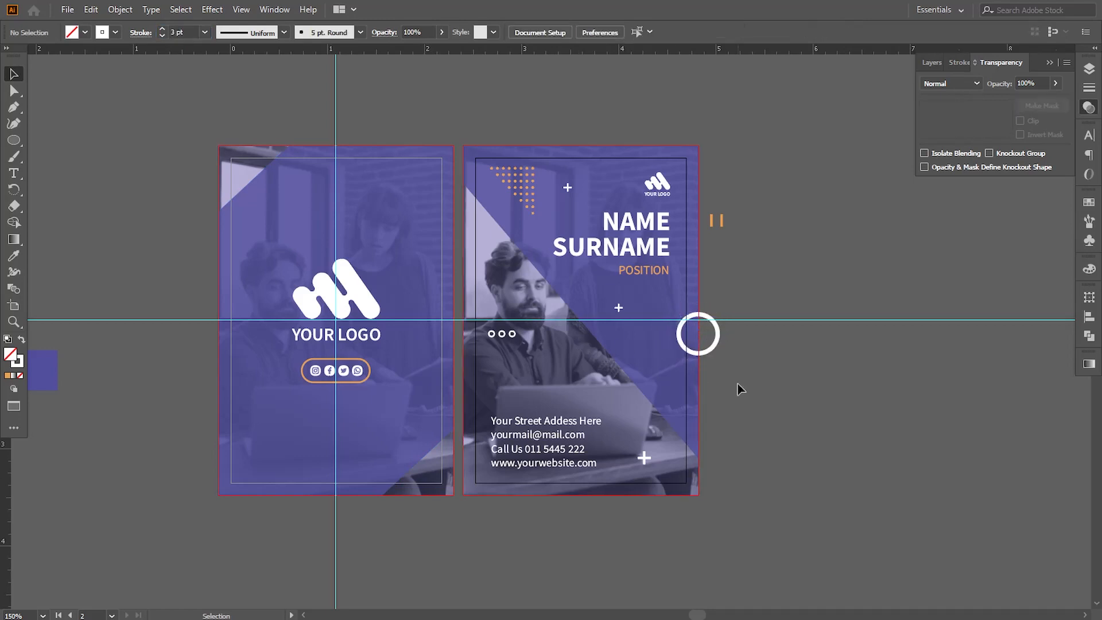
# Nudge the large ring slightly right over the second artboard's edge and deselect it
pyautogui.click(698, 334)
pyautogui.click(768, 380)
pyautogui.click(716, 336)
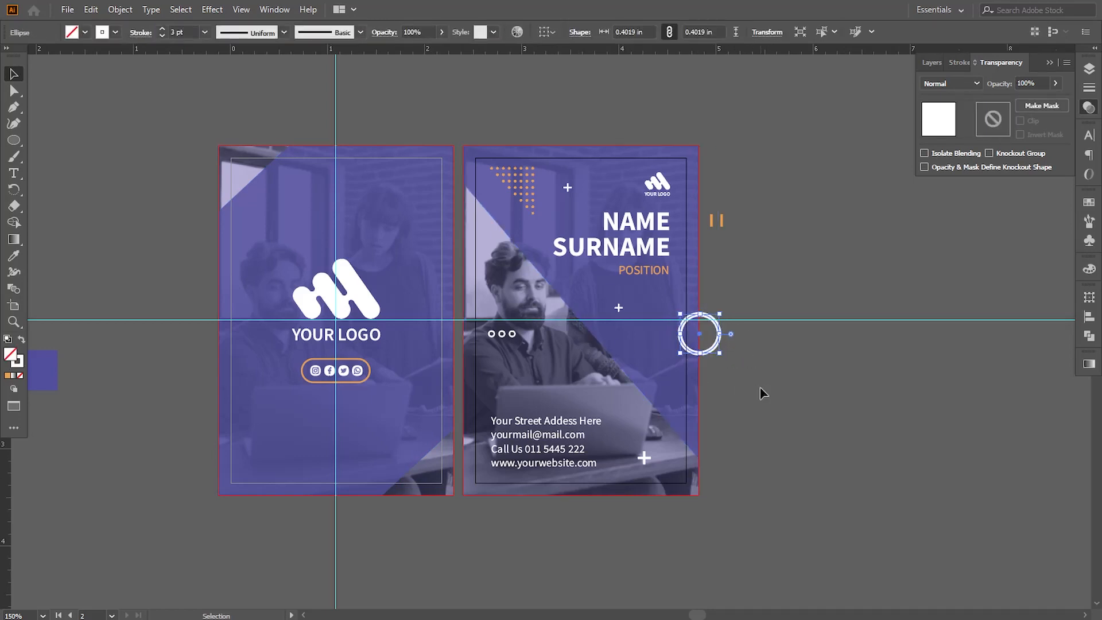
pyautogui.press('Right')
pyautogui.press('Right')
pyautogui.press('Right')
pyautogui.press('Left')
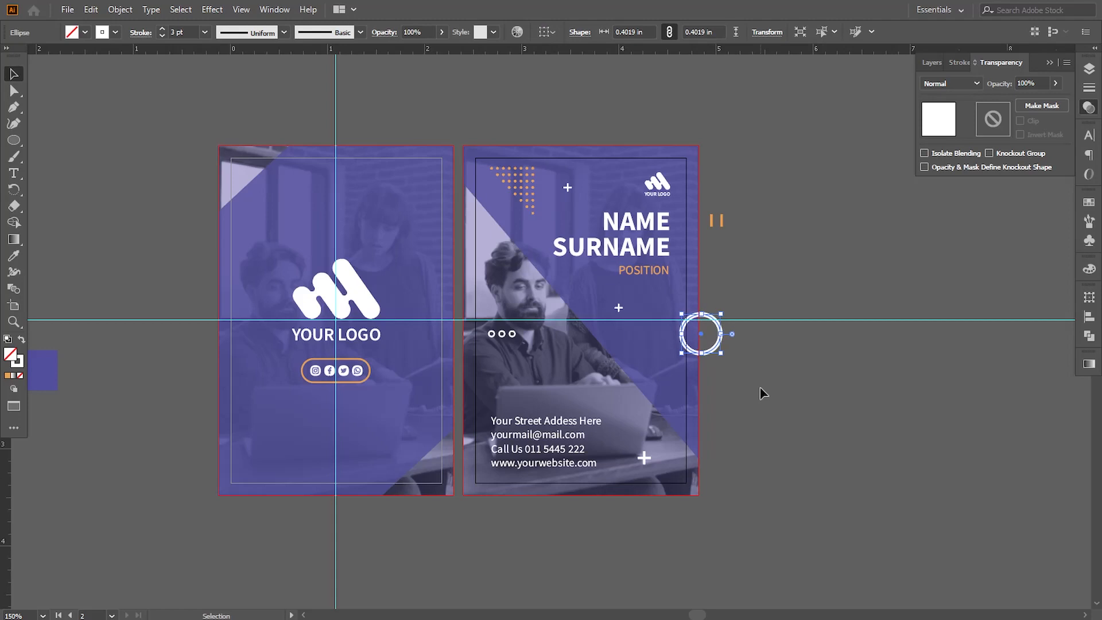
pyautogui.click(760, 391)
# Duplicate the second artboard's purple overlay rectangle to the front and use it as a clipping mask for the large ring
pyautogui.hscroll(2, 723, 373)
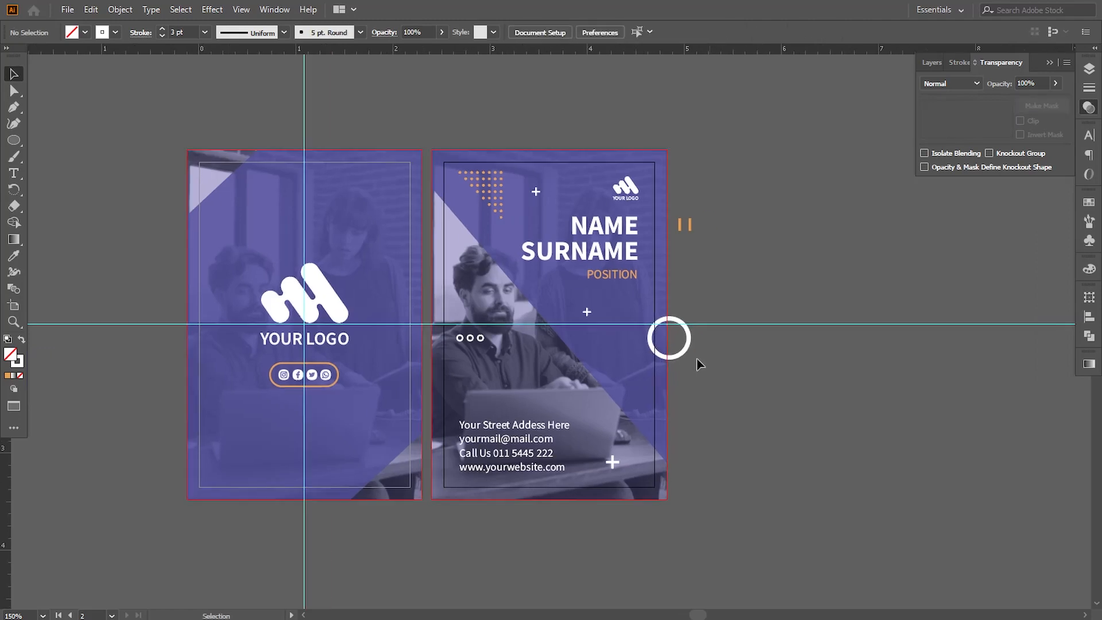
pyautogui.click(454, 254)
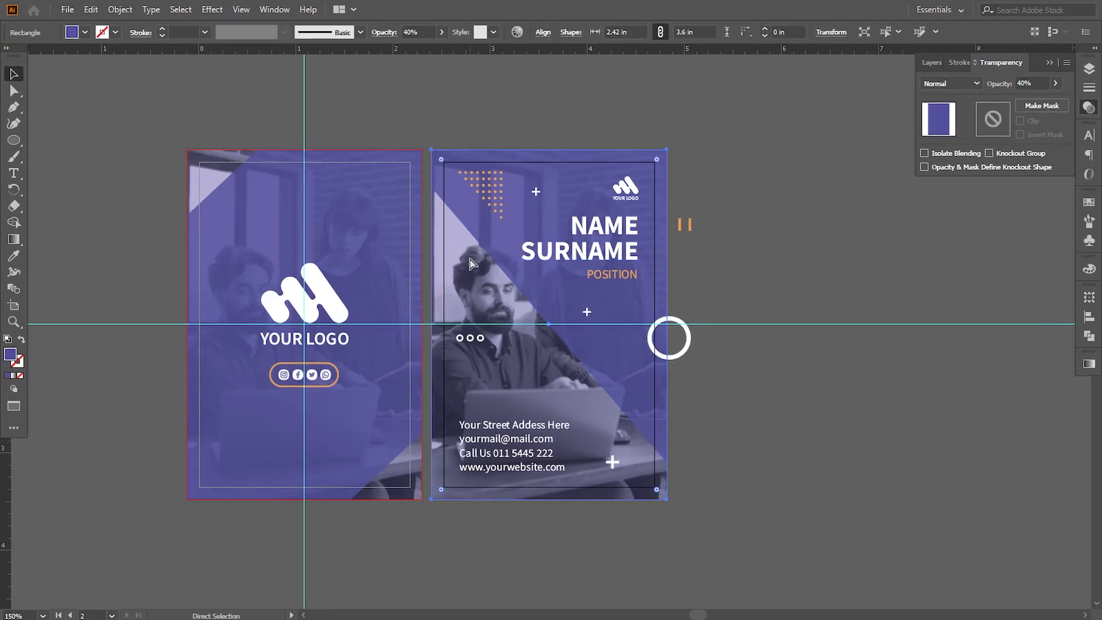
pyautogui.hotkey('ctrl', 'shift', ']')
pyautogui.press('v')
pyautogui.keyDown('shift'); pyautogui.click(689, 347); pyautogui.keyUp('shift')
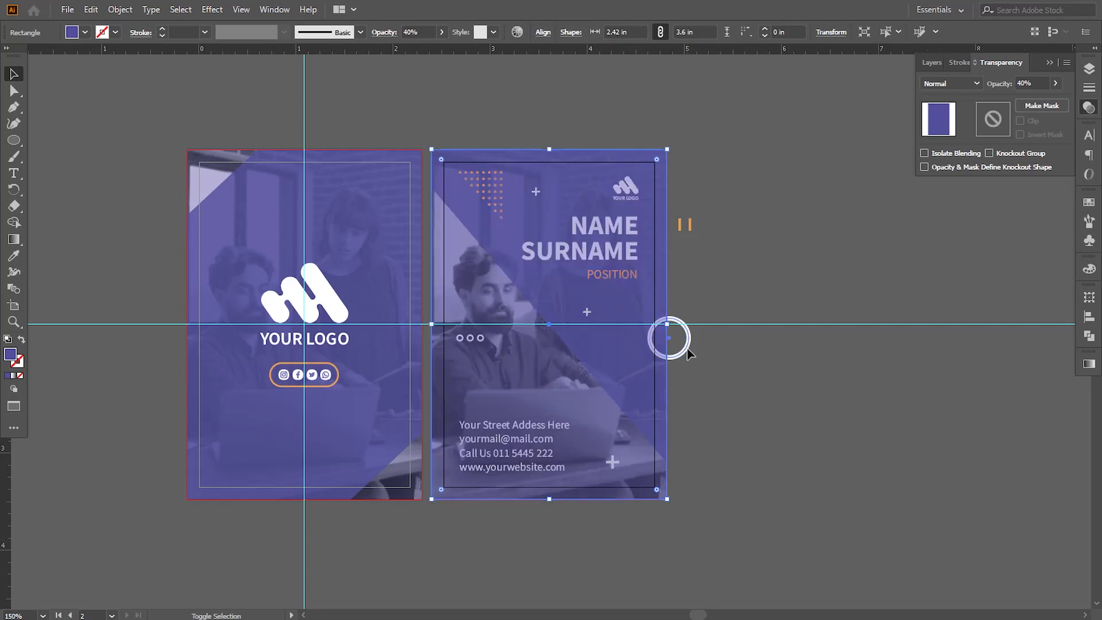
pyautogui.click(120, 10)
pyautogui.moveTo(259, 479)
pyautogui.click(325, 478)
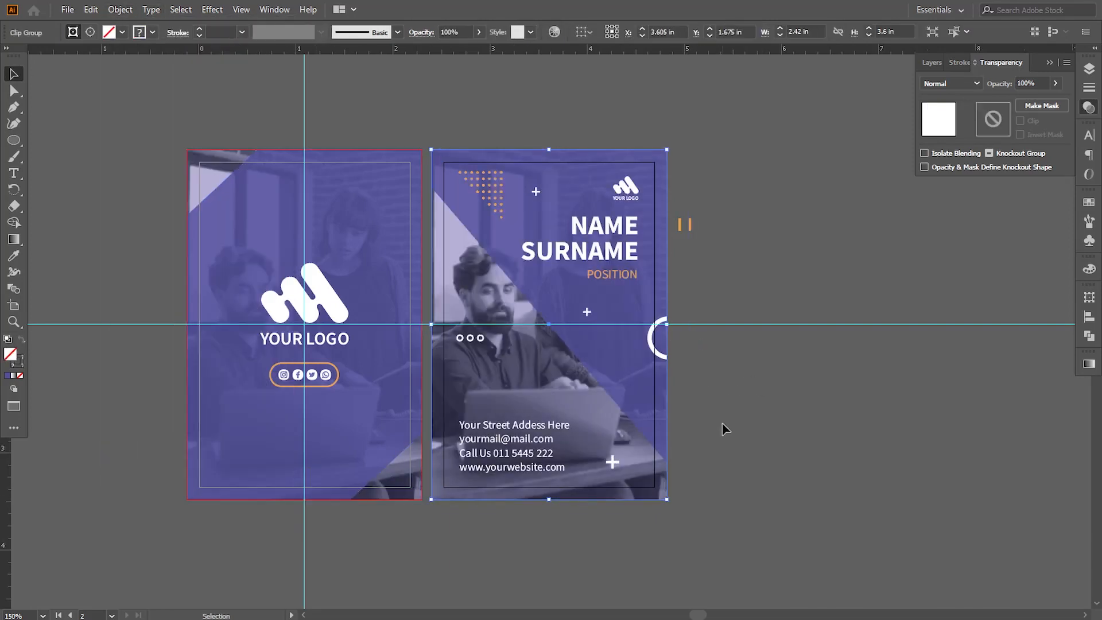
pyautogui.click(723, 428)
# Delete the two leftover orange bars outside the second artboard and both the horizontal and vertical guides
pyautogui.click(684, 225)
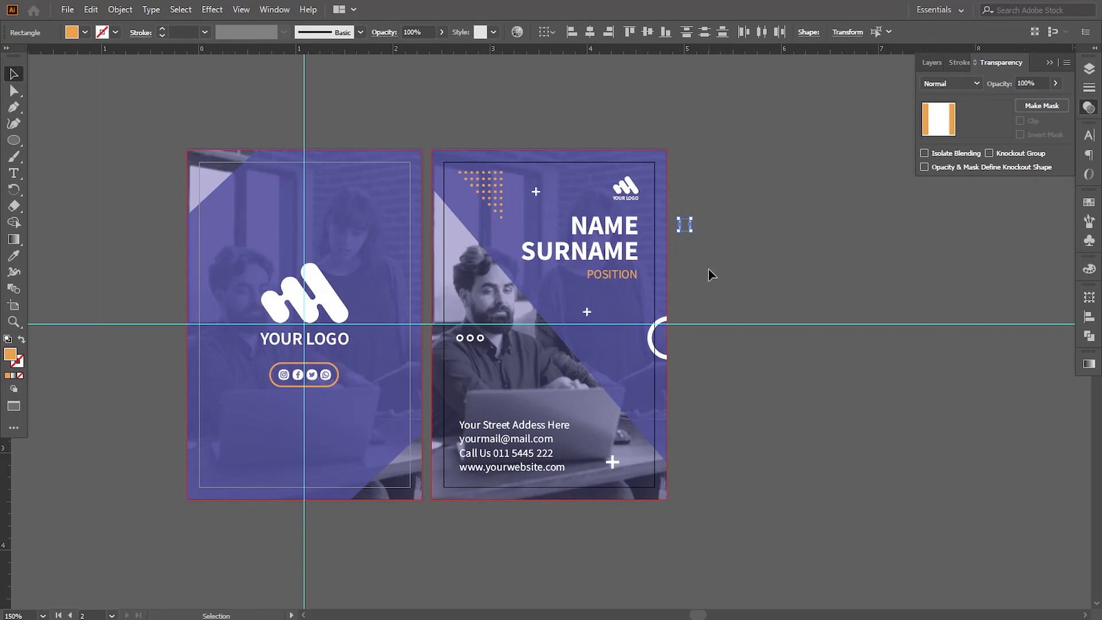
pyautogui.press('Delete')
pyautogui.click(602, 324)
pyautogui.press('Delete')
pyautogui.click(304, 104)
pyautogui.press('Delete')
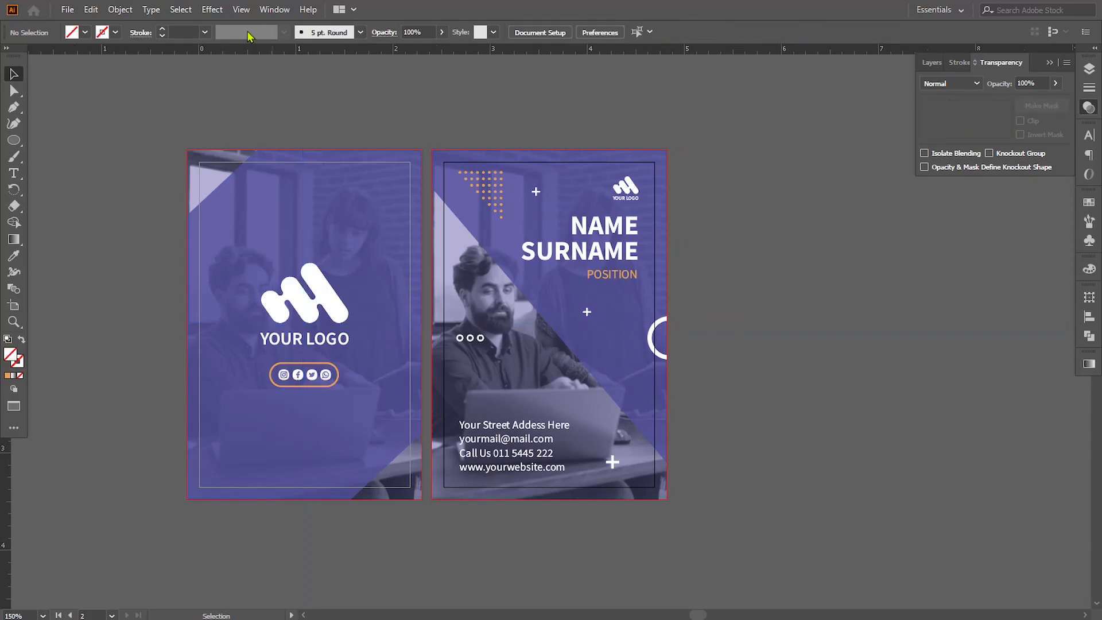
# Hide the rulers and collapse the Transparency panel
pyautogui.click(241, 9)
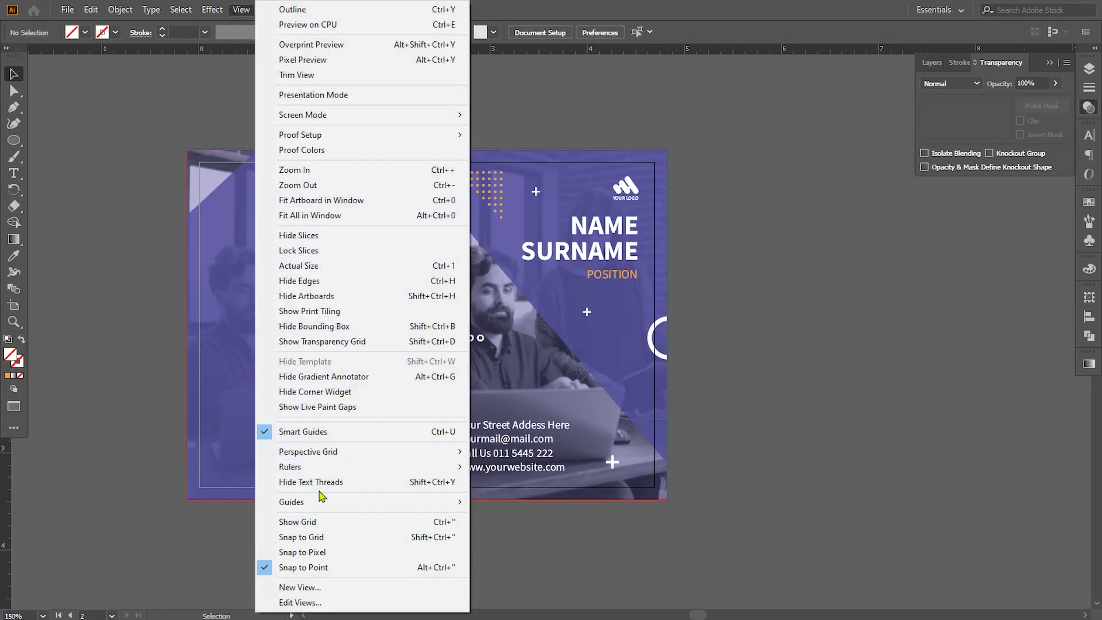
pyautogui.moveTo(322, 469)
pyautogui.click(512, 468)
pyautogui.moveTo(810, 349); pyautogui.dragTo(932, 347)
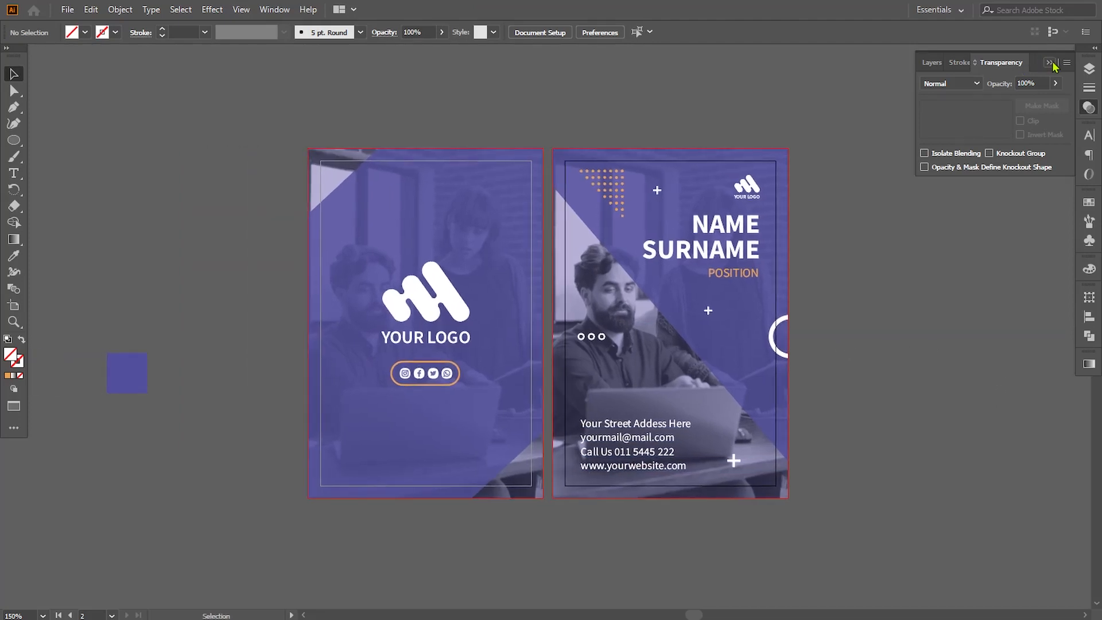
pyautogui.click(1052, 63)
# Delete the leftover purple square beside the first artboard and centre both artboards in view
pyautogui.moveTo(848, 314); pyautogui.dragTo(876, 301)
pyautogui.click(149, 367)
pyautogui.press('Delete')
pyautogui.moveTo(900, 424); pyautogui.dragTo(862, 420)
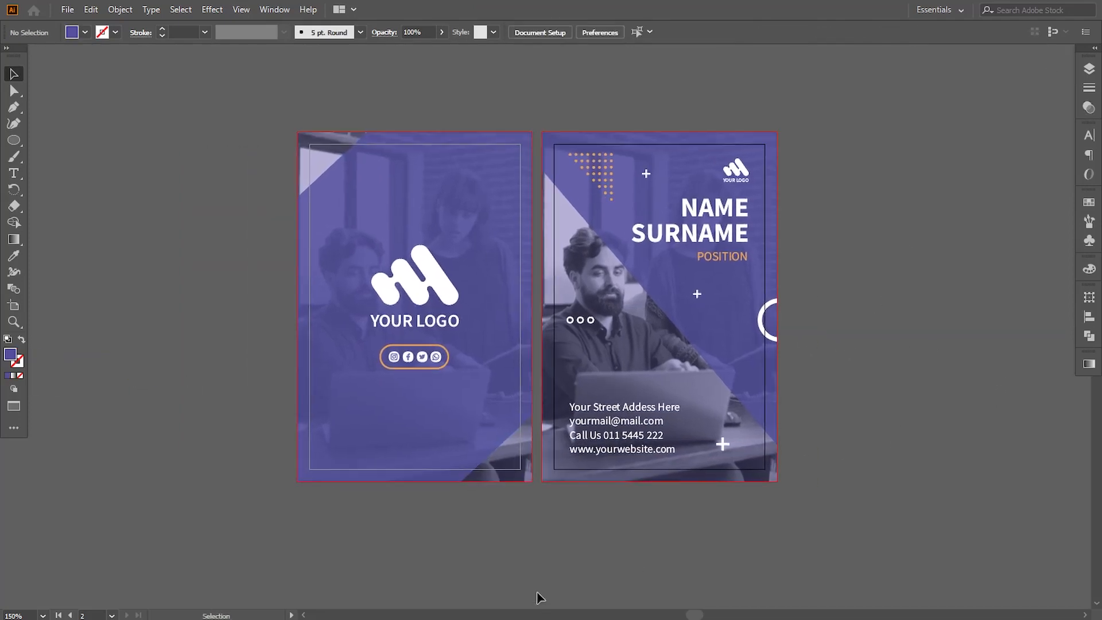